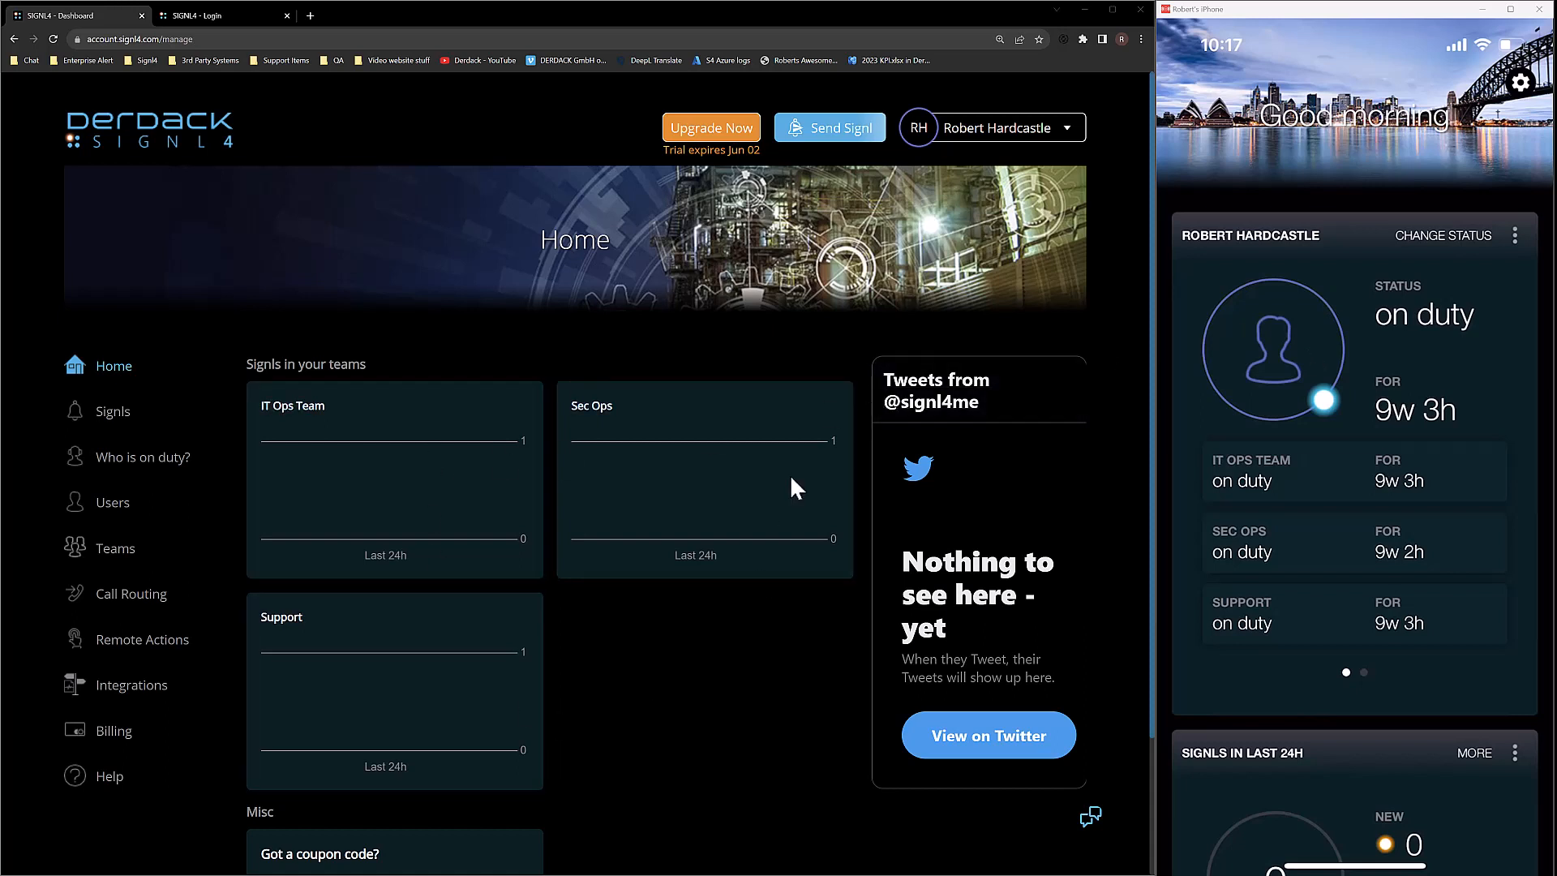
# Open Integrations and list the Distribution Rules for all integrations.
pyautogui.click(133, 688)
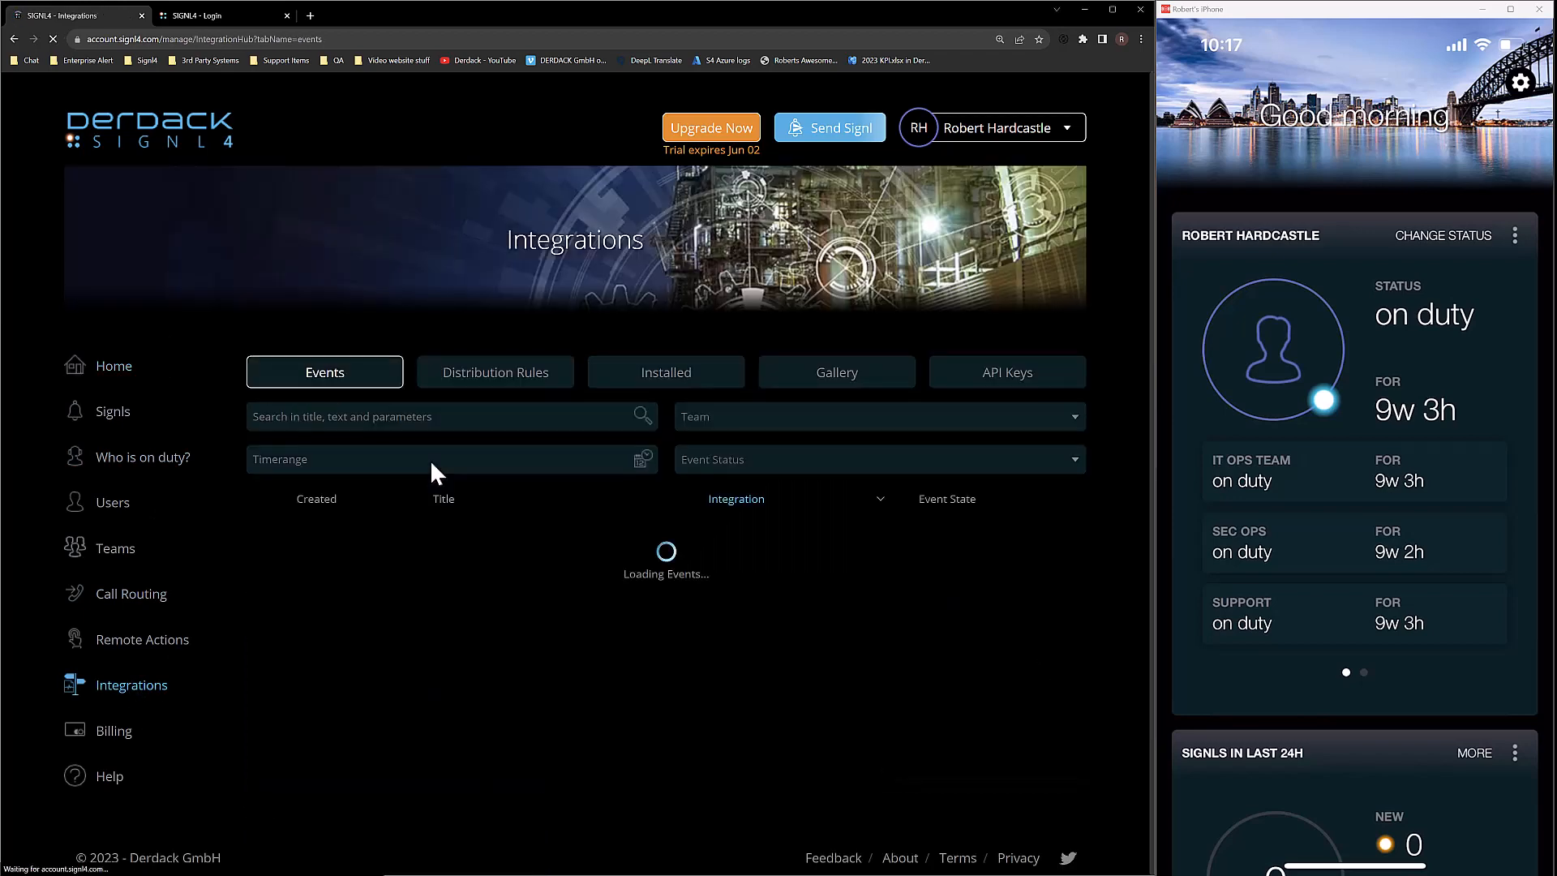
pyautogui.click(485, 389)
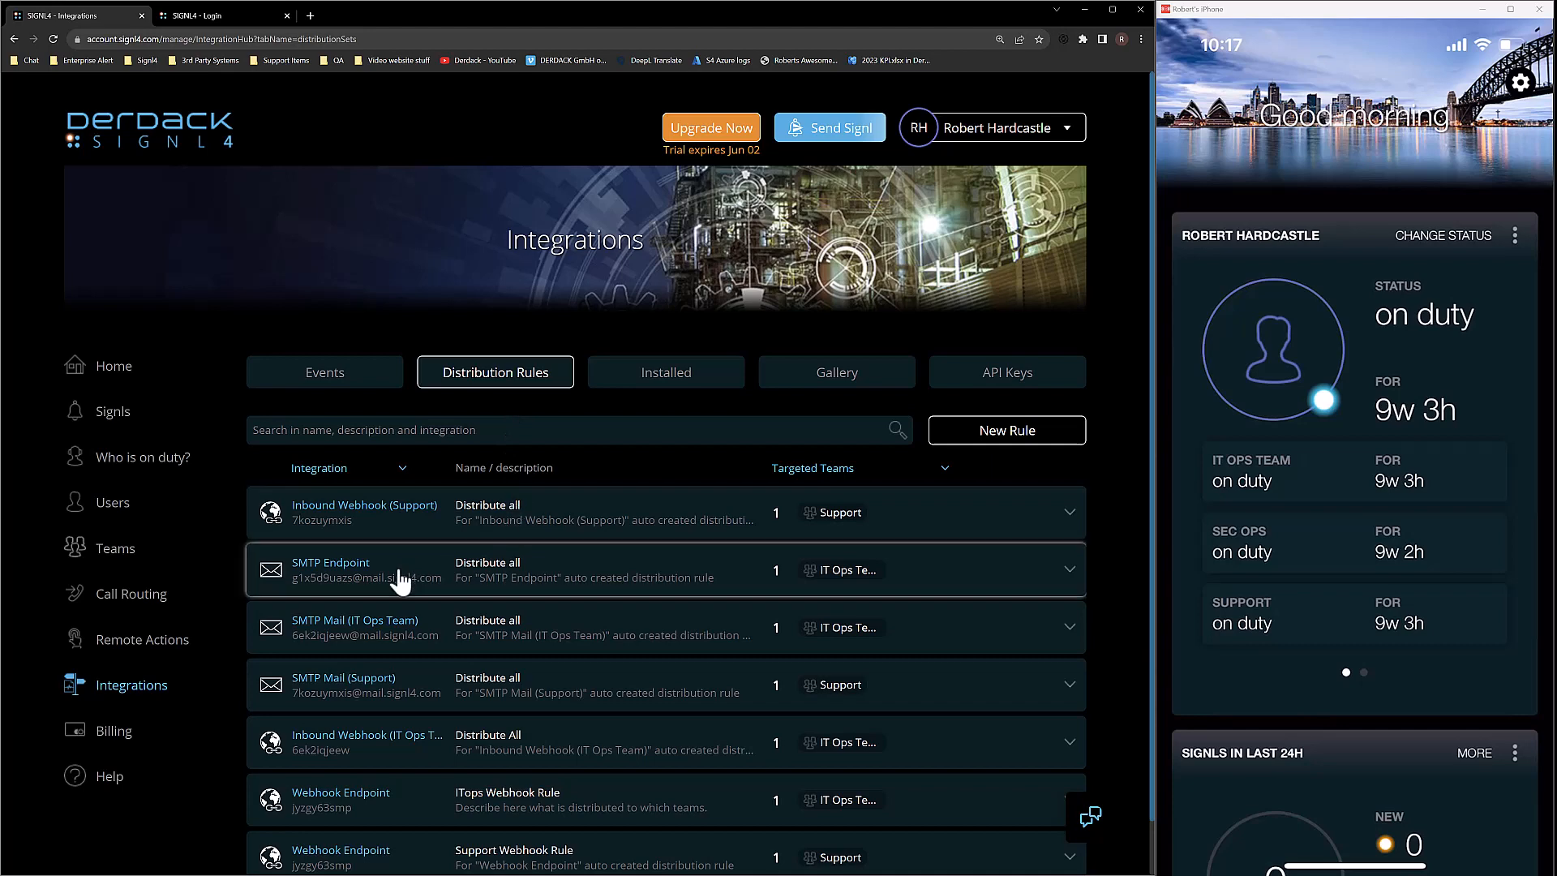
pyautogui.scroll(-1, 219, 567)
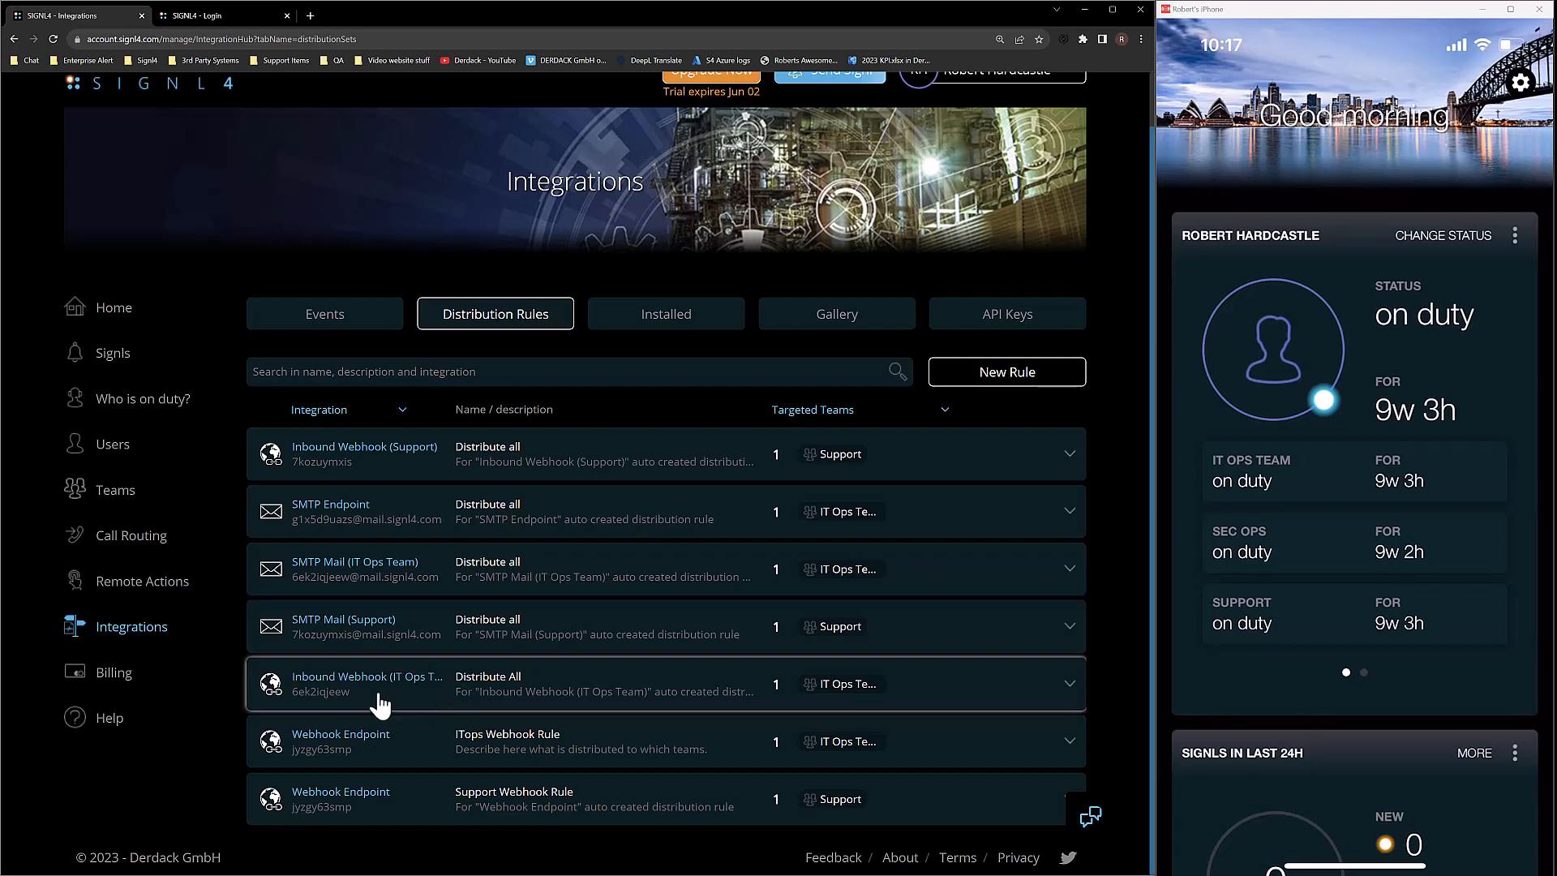
# Expand the Inbound Webhook (IT Ops Team) rule and add the Support team to it.
pyautogui.click(614, 702)
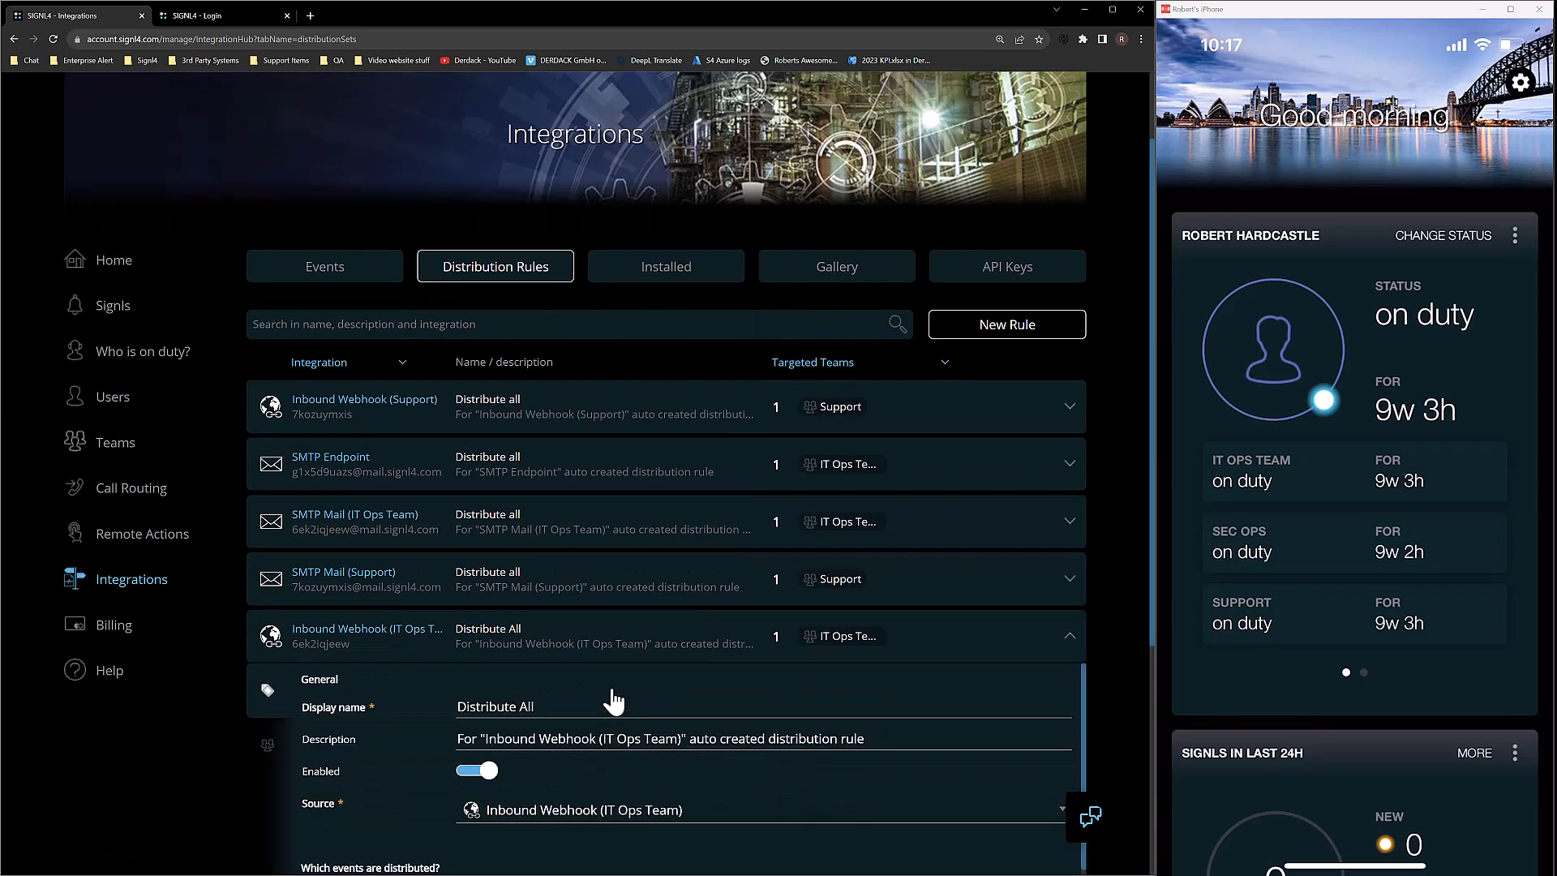
pyautogui.scroll(-3, 486, 693)
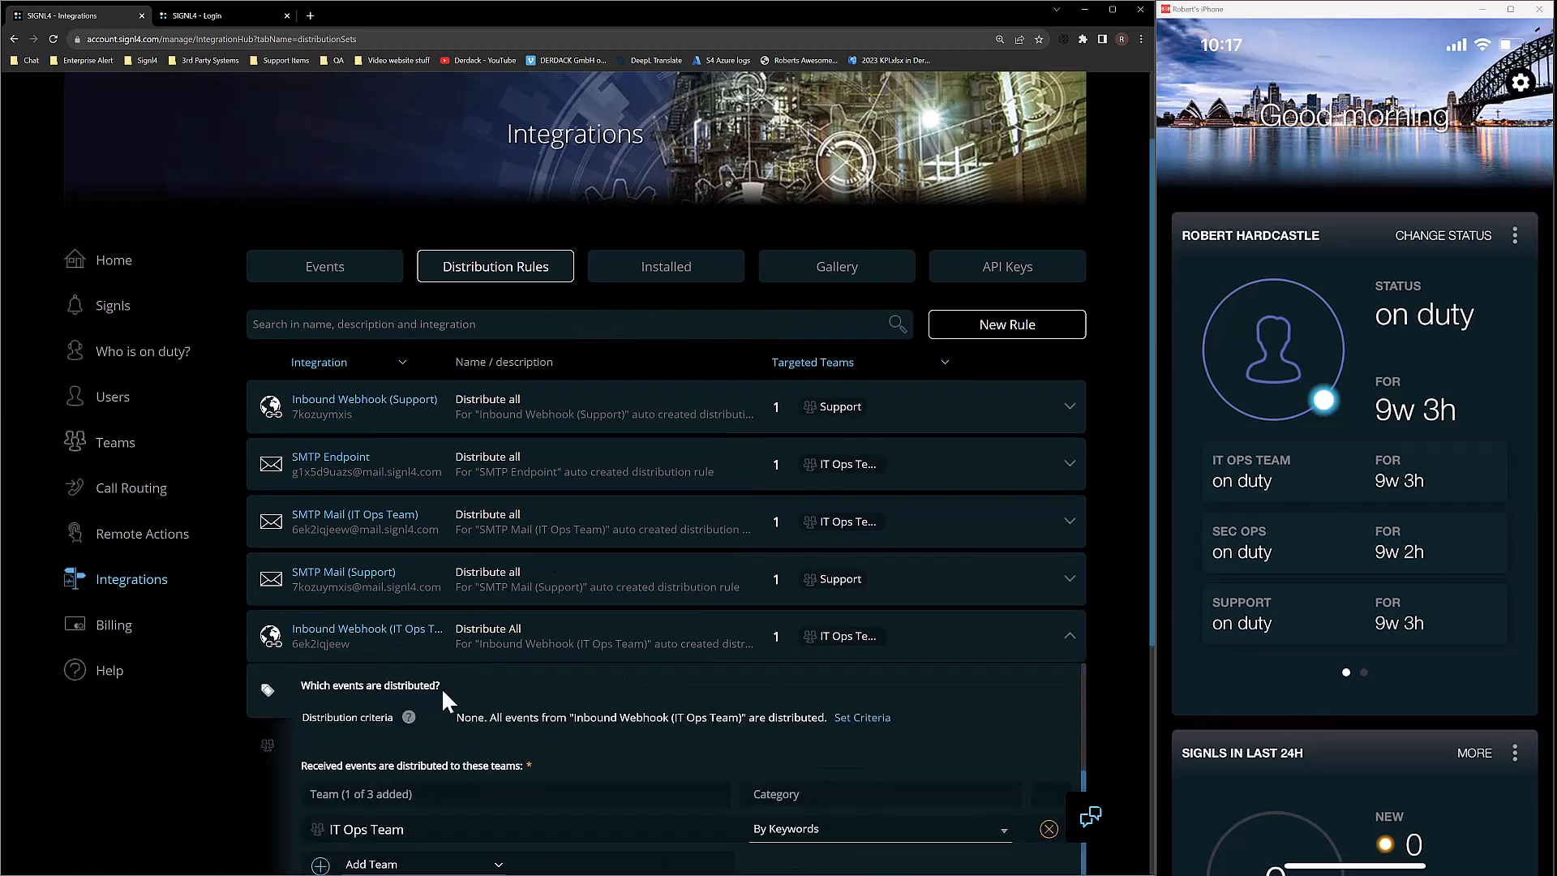
pyautogui.scroll(-2, 195, 762)
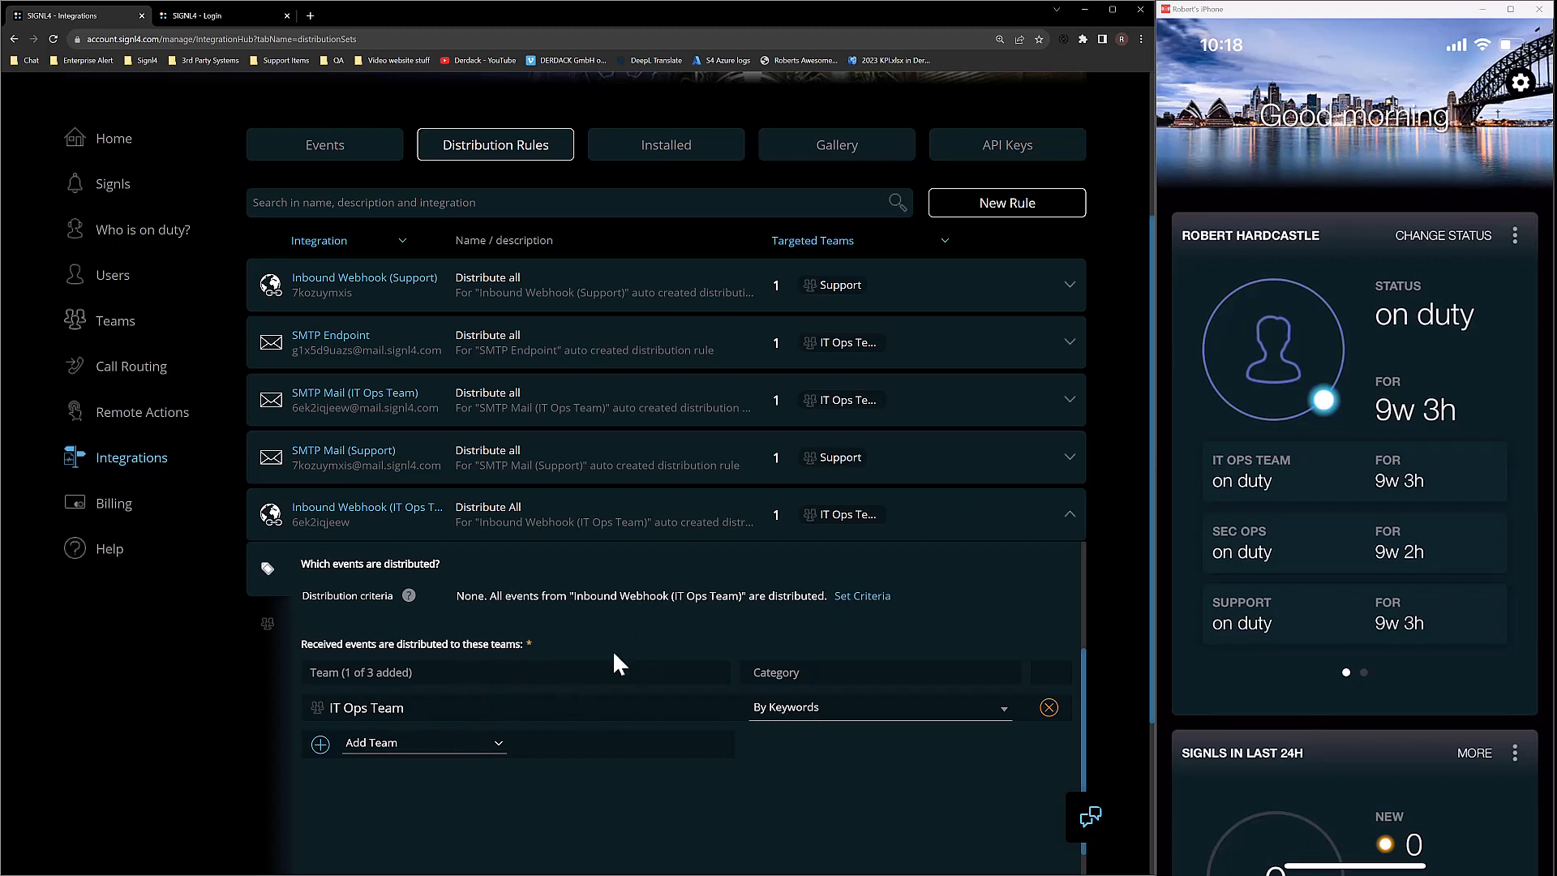
pyautogui.click(445, 739)
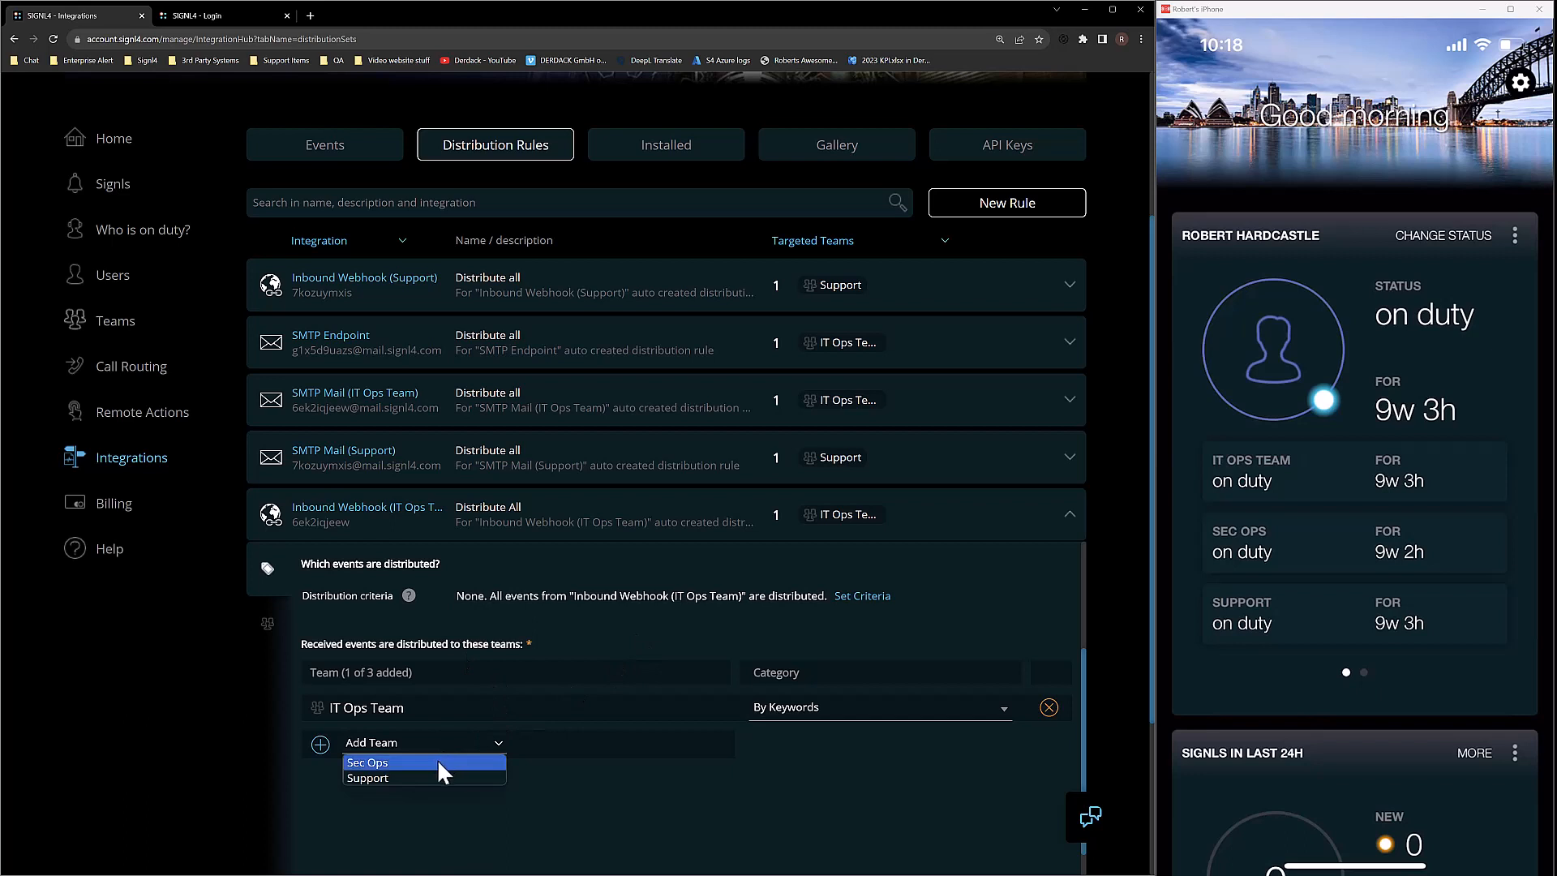
pyautogui.click(423, 775)
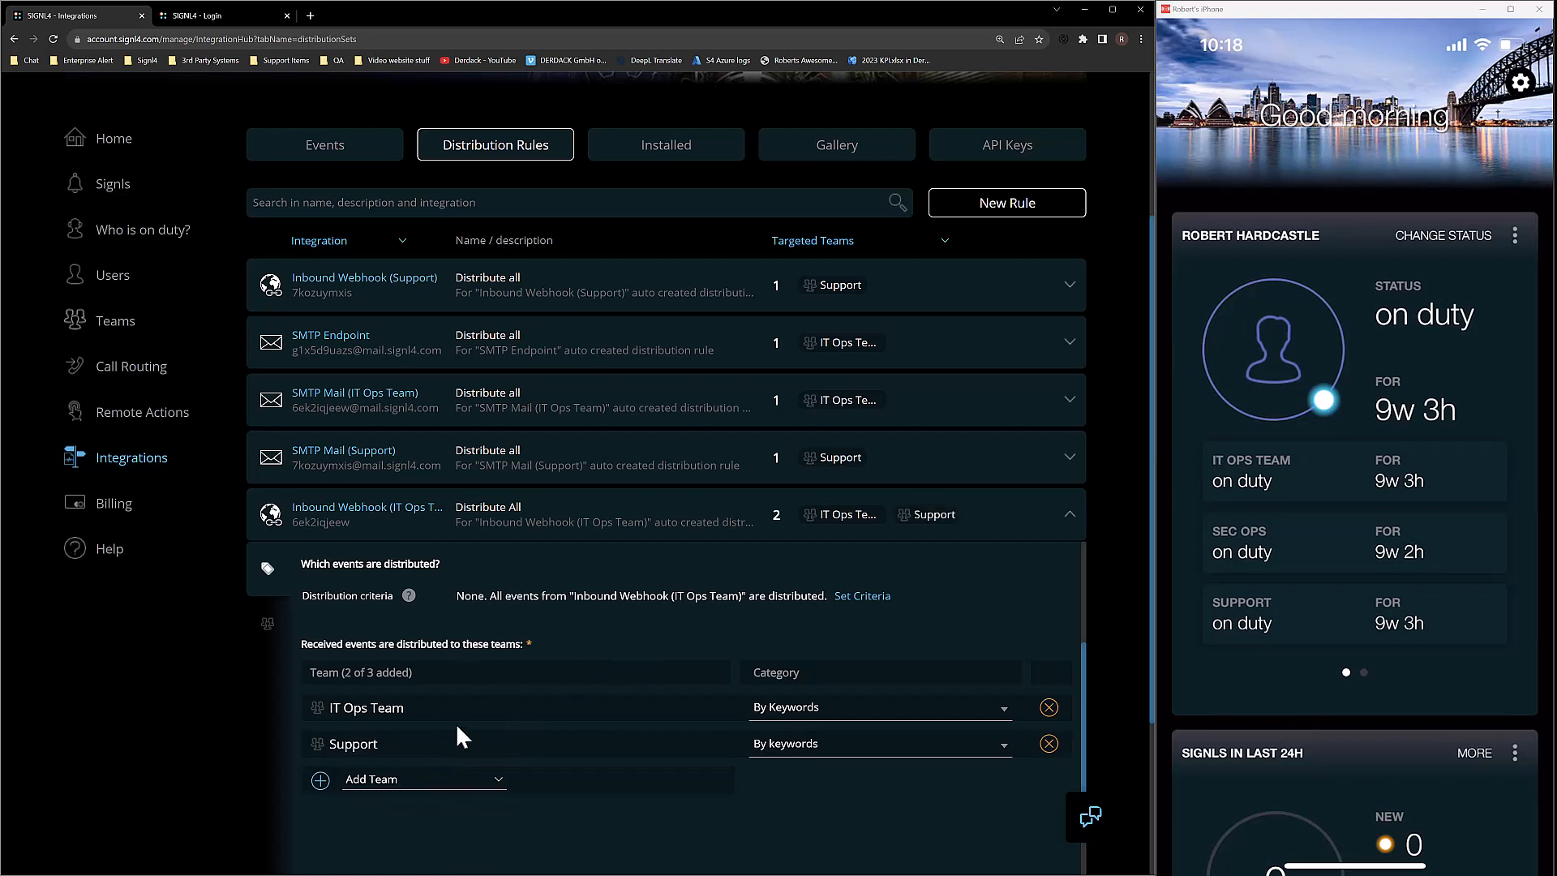
# Set the Support team's category to Priority 2, leaving IT Ops Team unchanged.
pyautogui.click(815, 712)
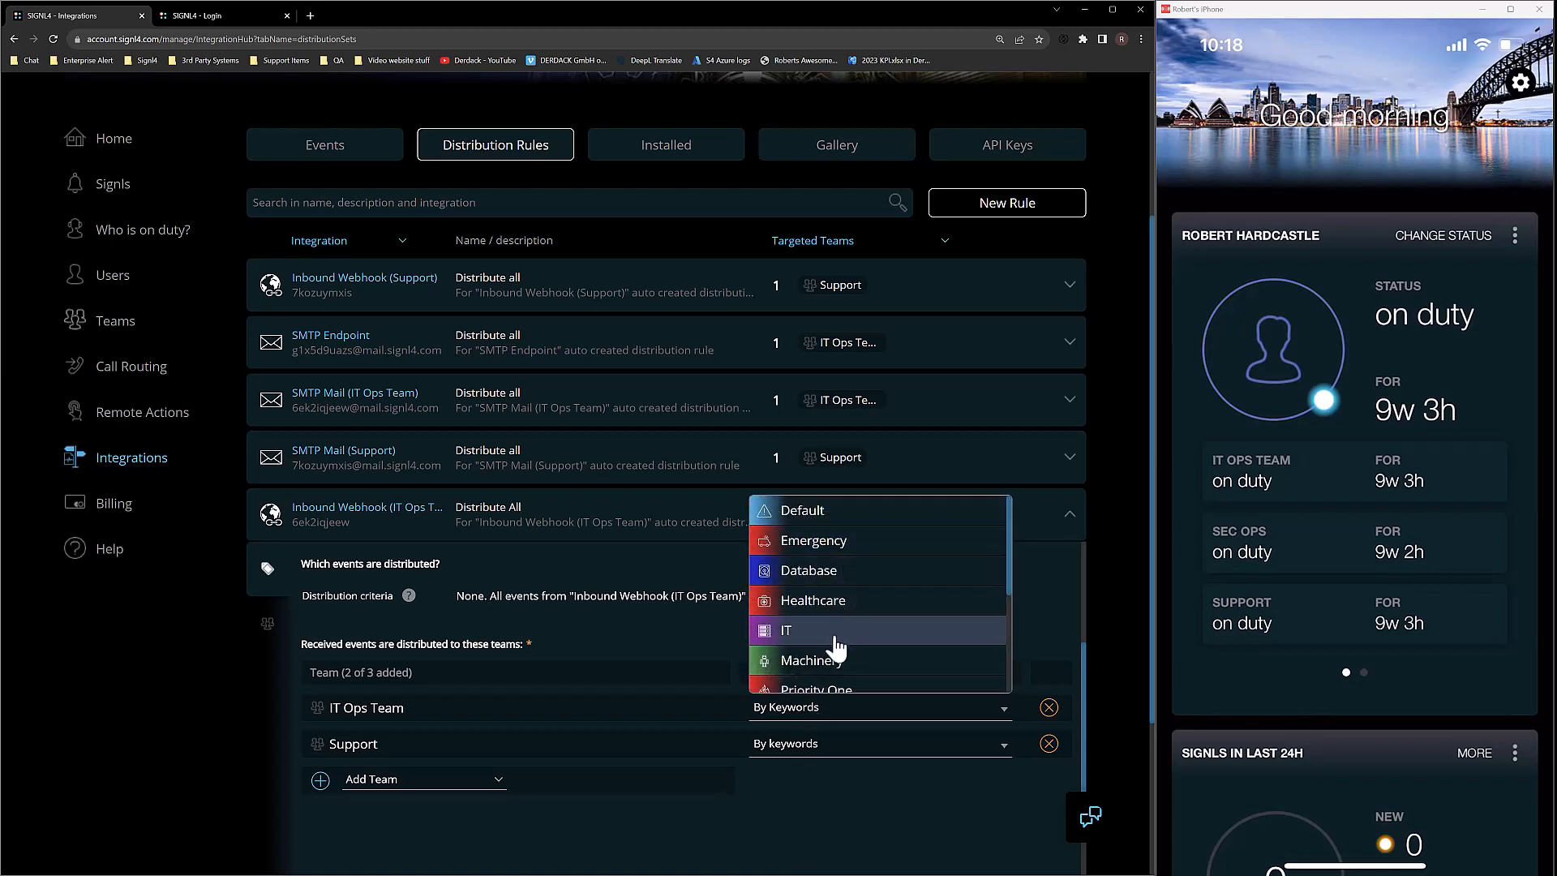
pyautogui.scroll(-3, 835, 649)
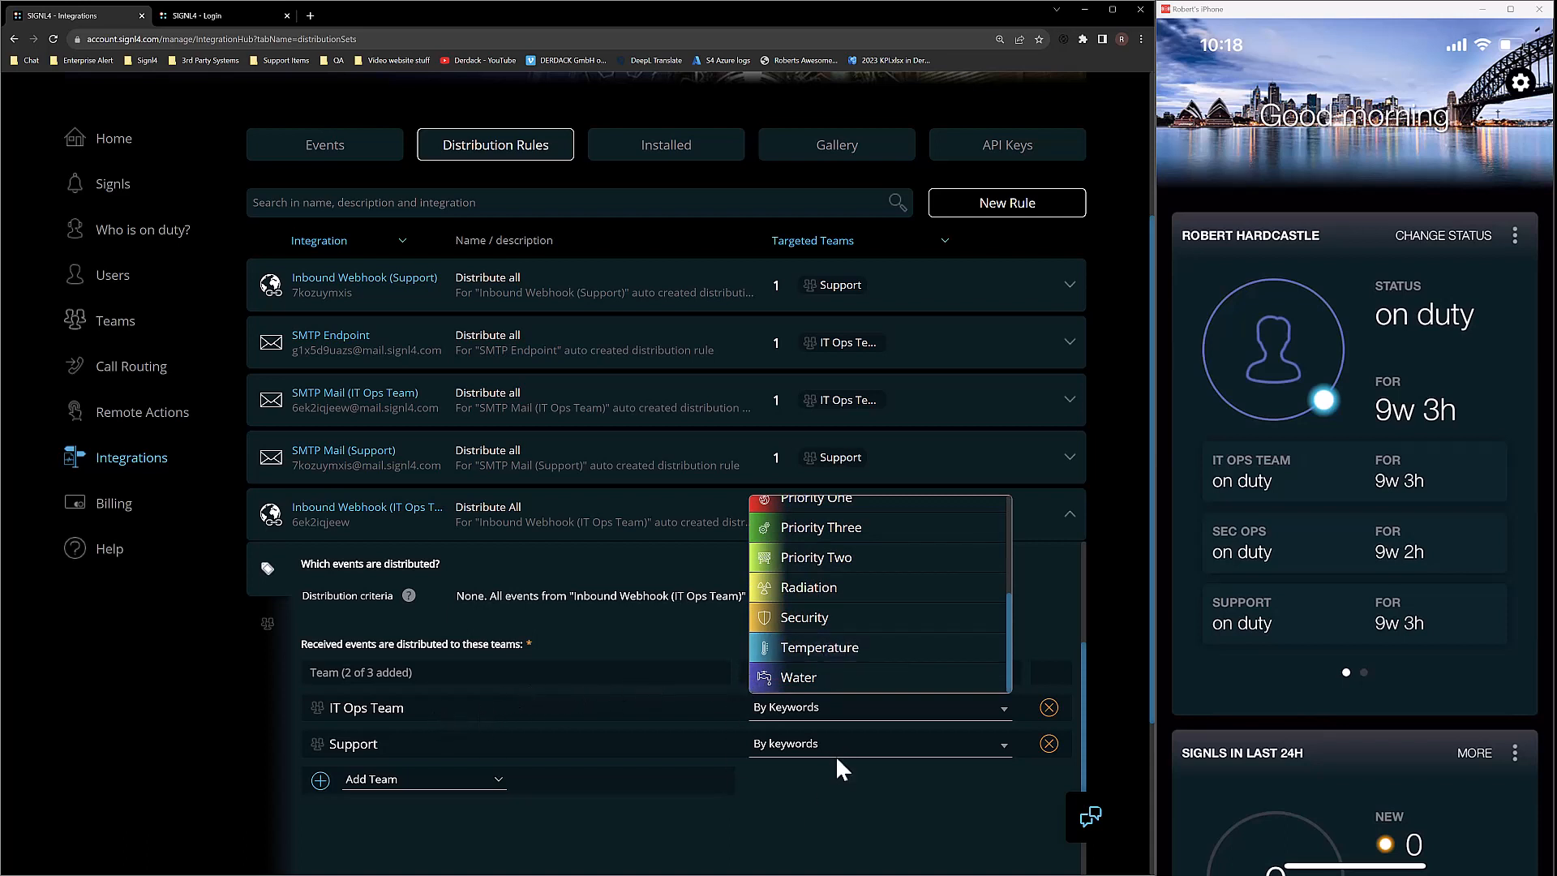
pyautogui.click(852, 767)
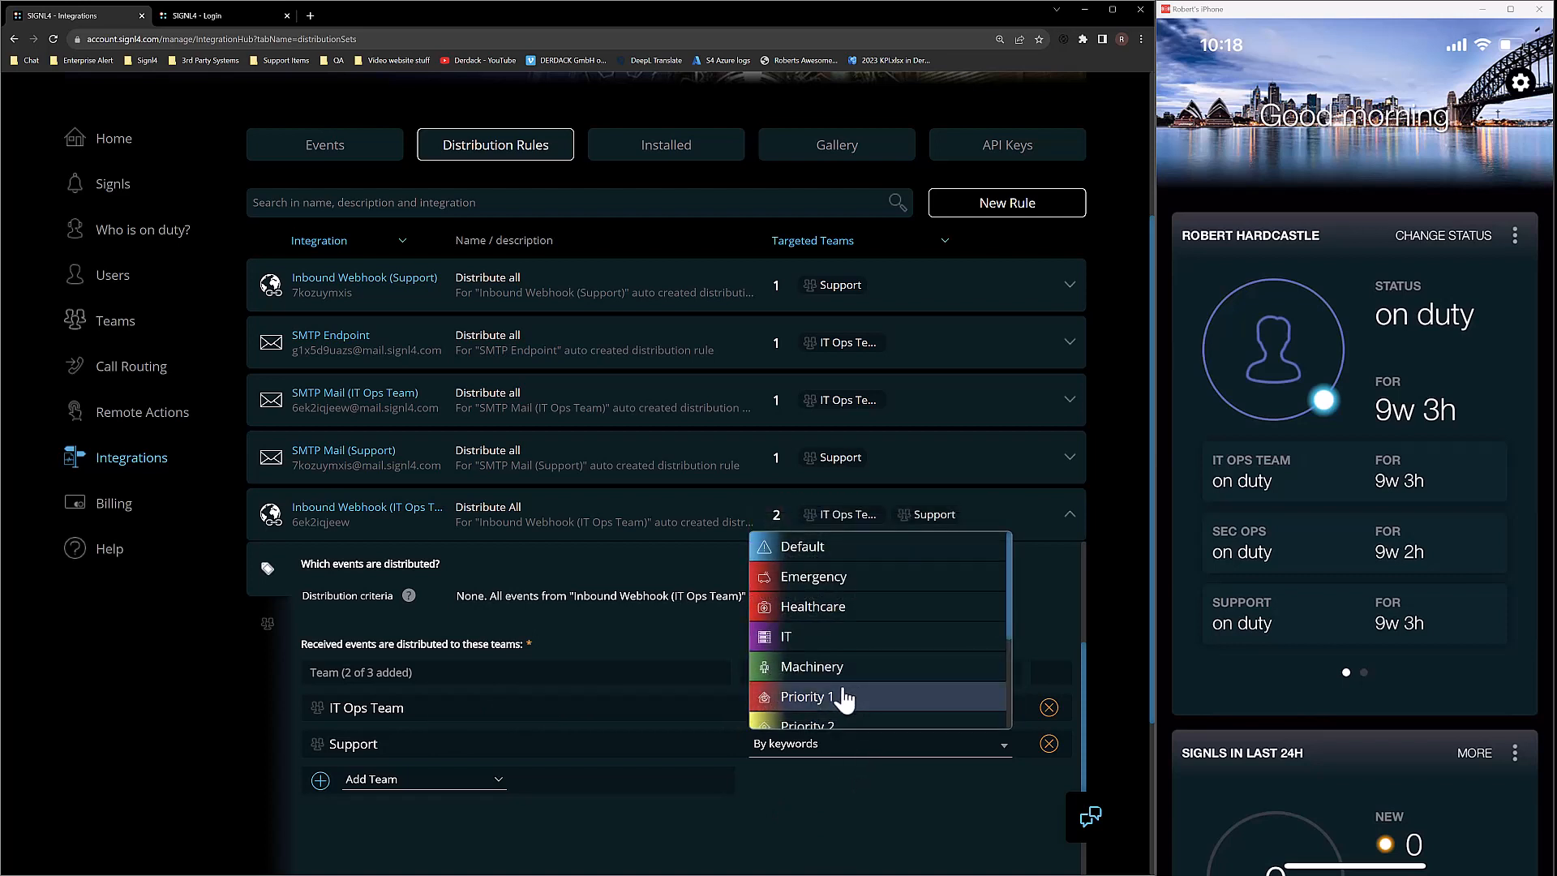
pyautogui.scroll(-1, 835, 717)
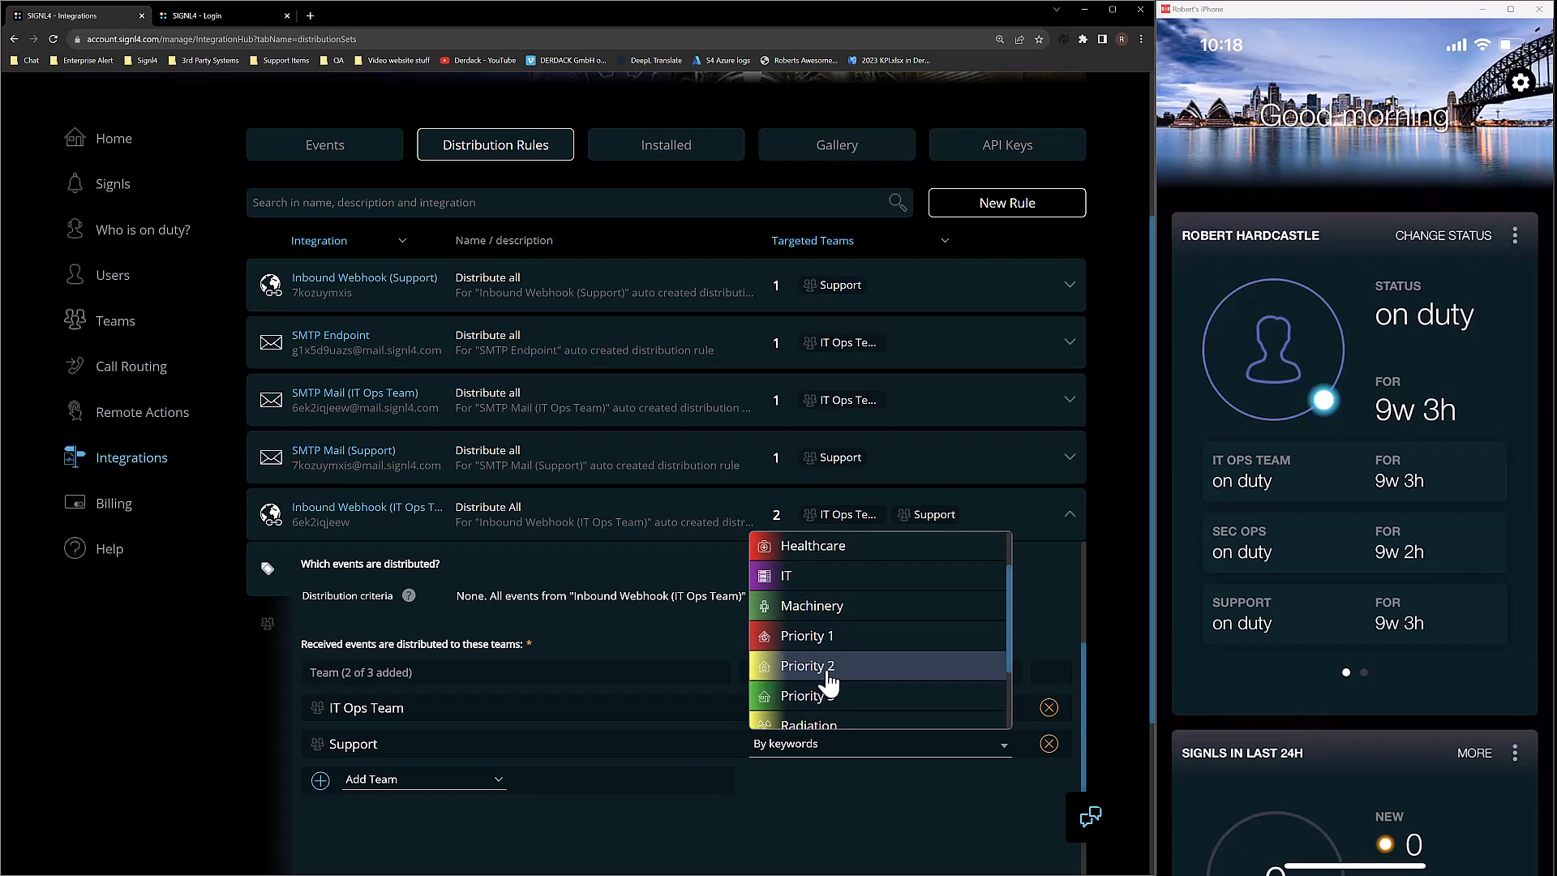
pyautogui.click(829, 669)
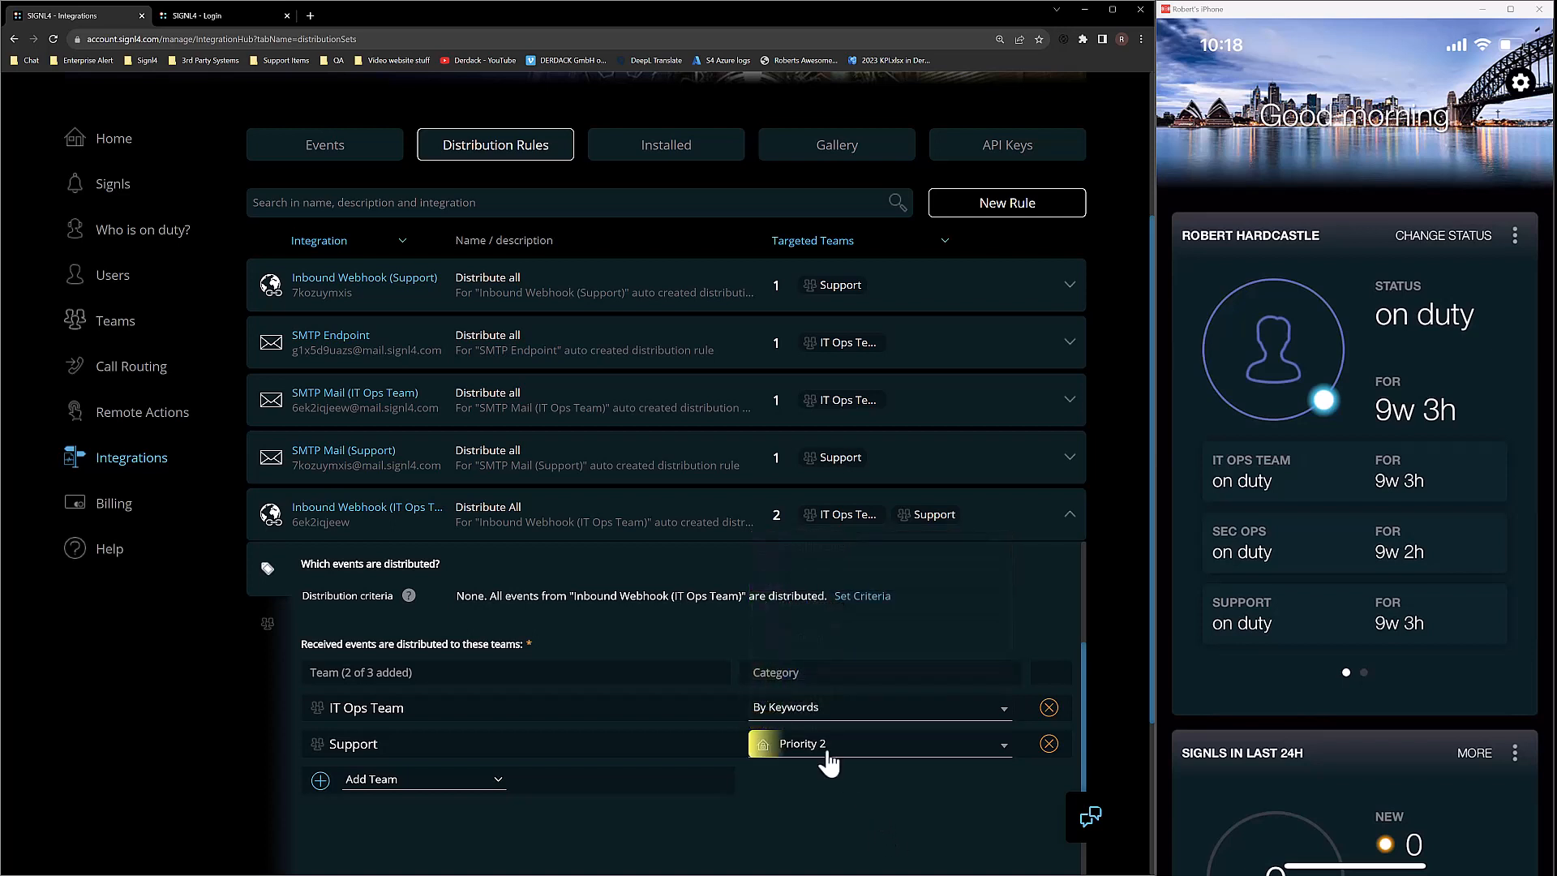
pyautogui.scroll(-2, 256, 670)
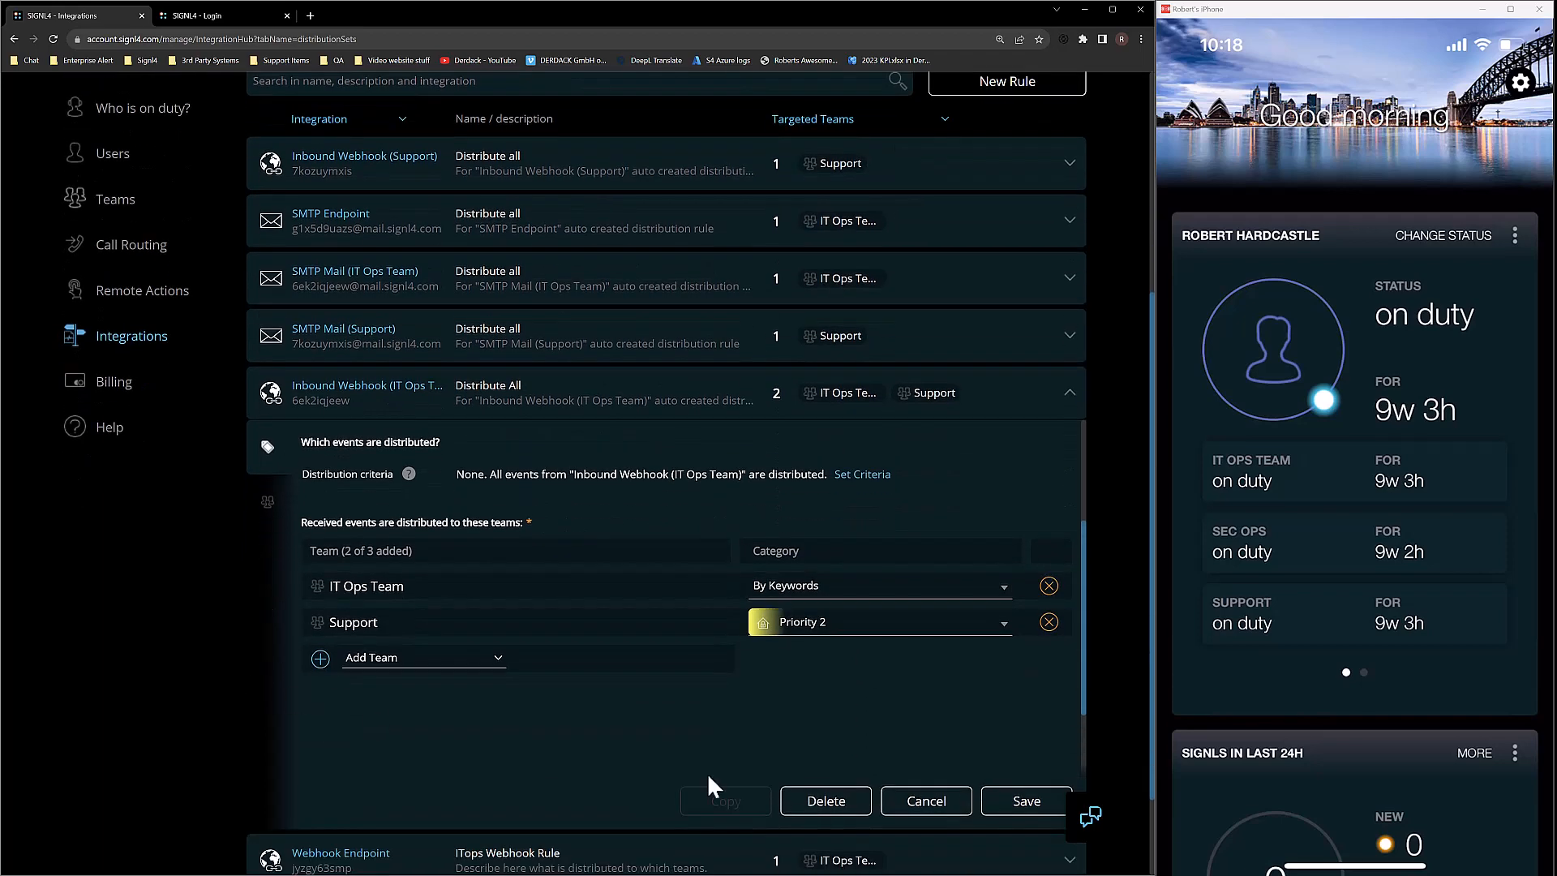
# Save the rule and open the IT Ops Team Temperature problem alert details.
pyautogui.click(1002, 809)
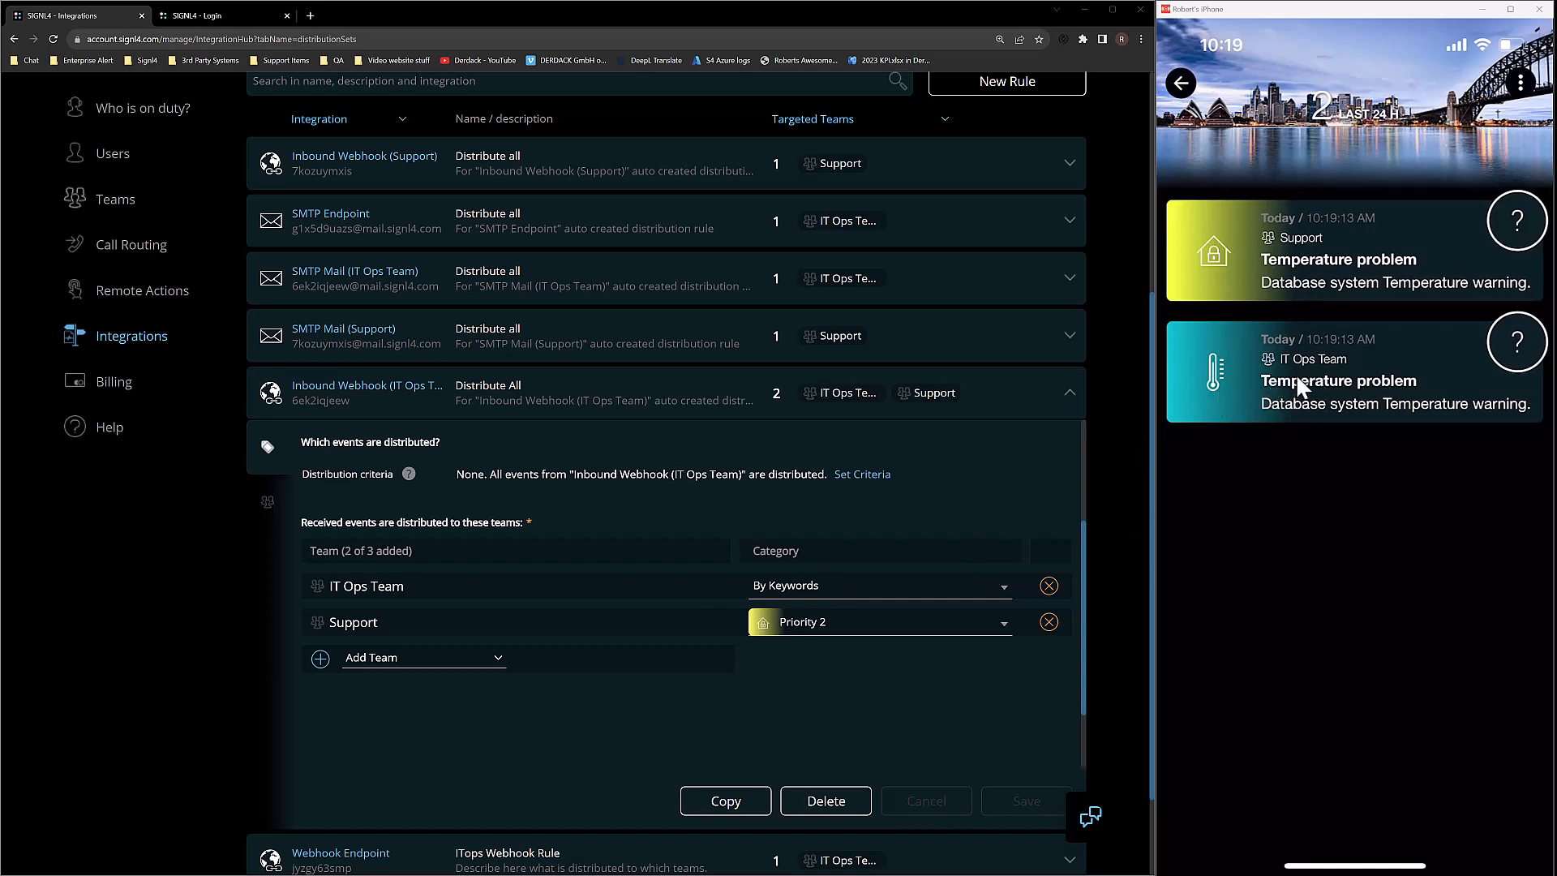
pyautogui.click(1348, 392)
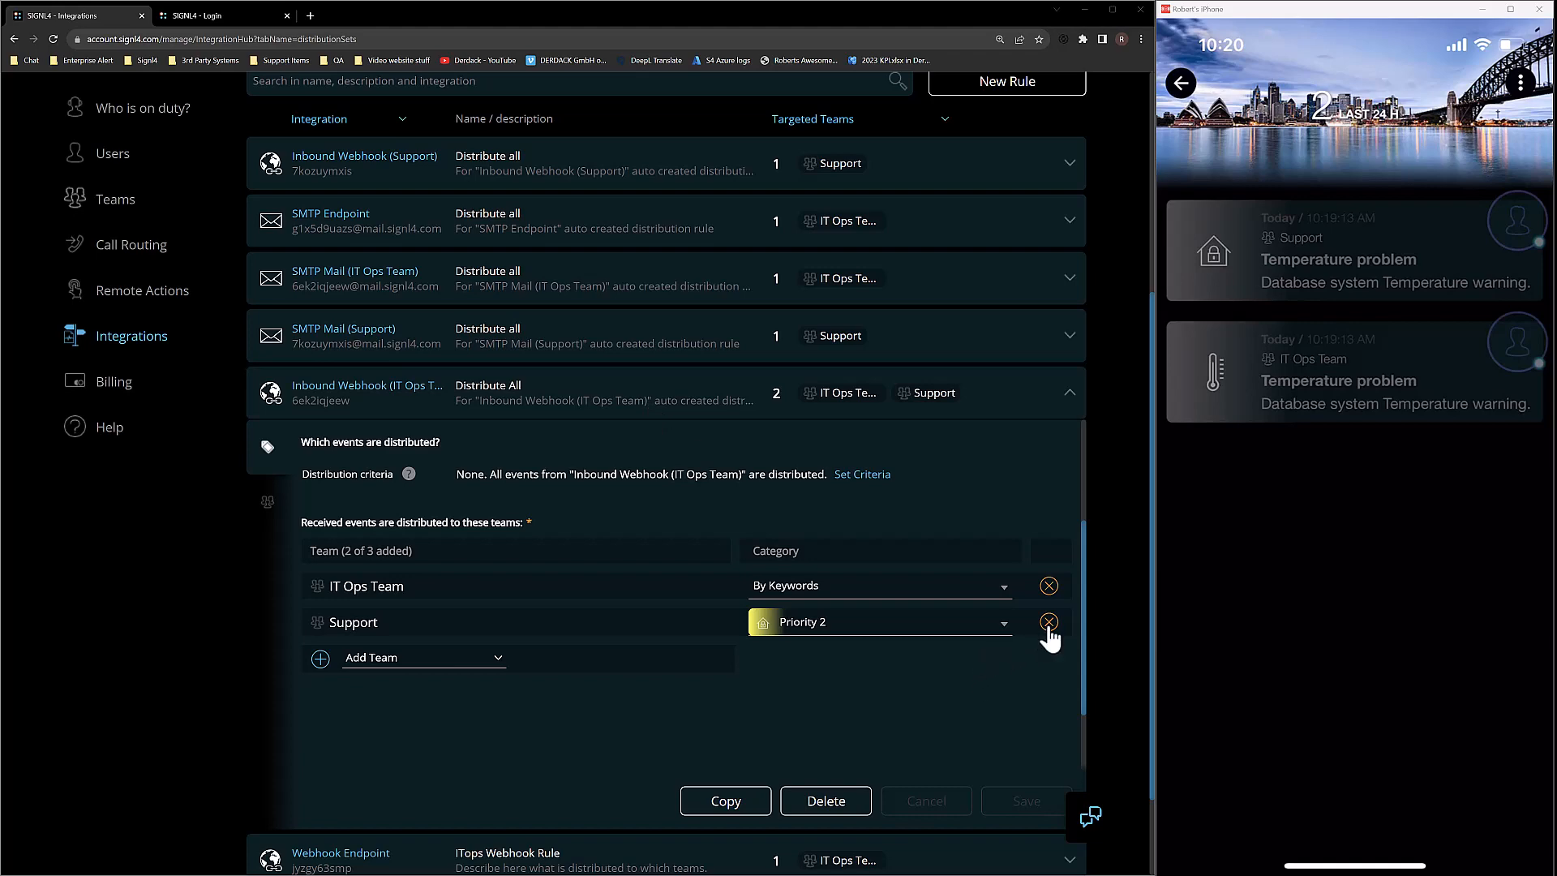
# Drop Support from the rule and save, then add and apply the condition Temperature less than 70.
pyautogui.click(1048, 622)
pyautogui.click(1026, 801)
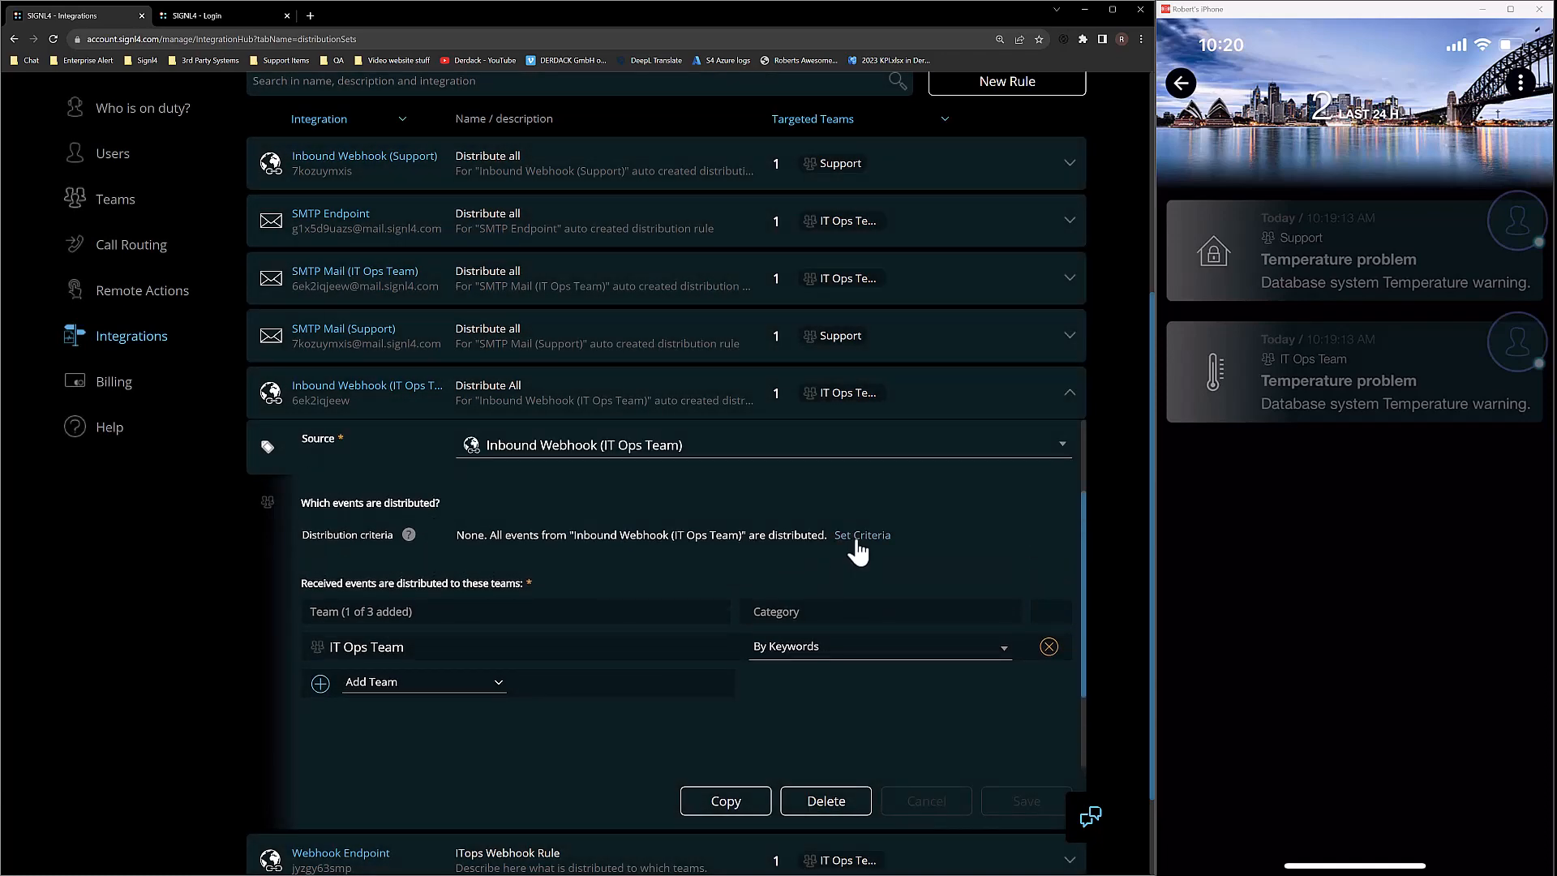
pyautogui.click(858, 539)
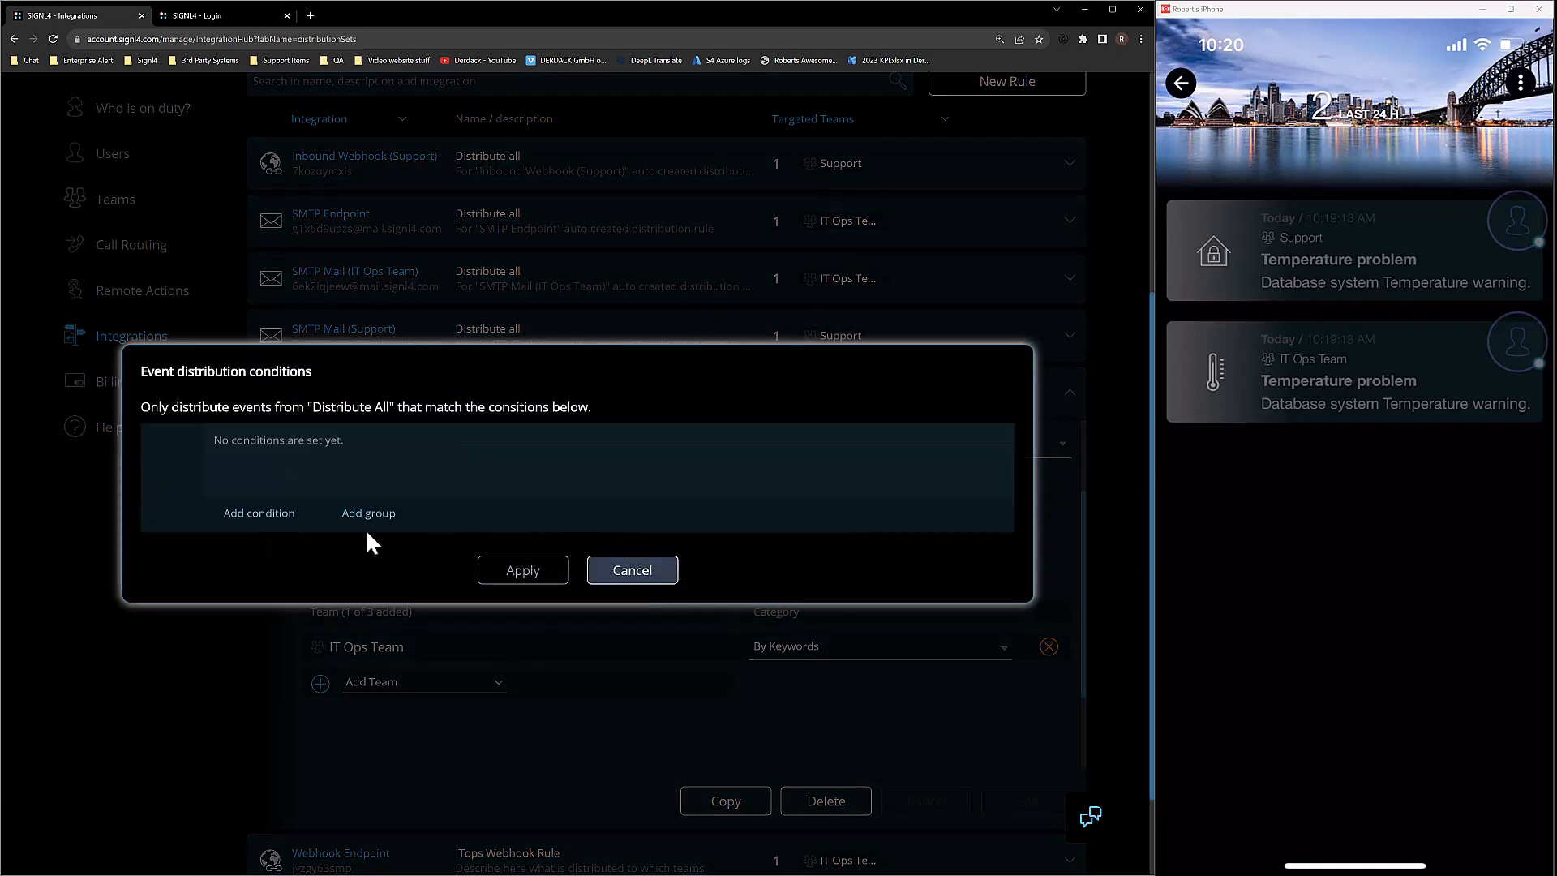
pyautogui.click(262, 498)
pyautogui.click(298, 443)
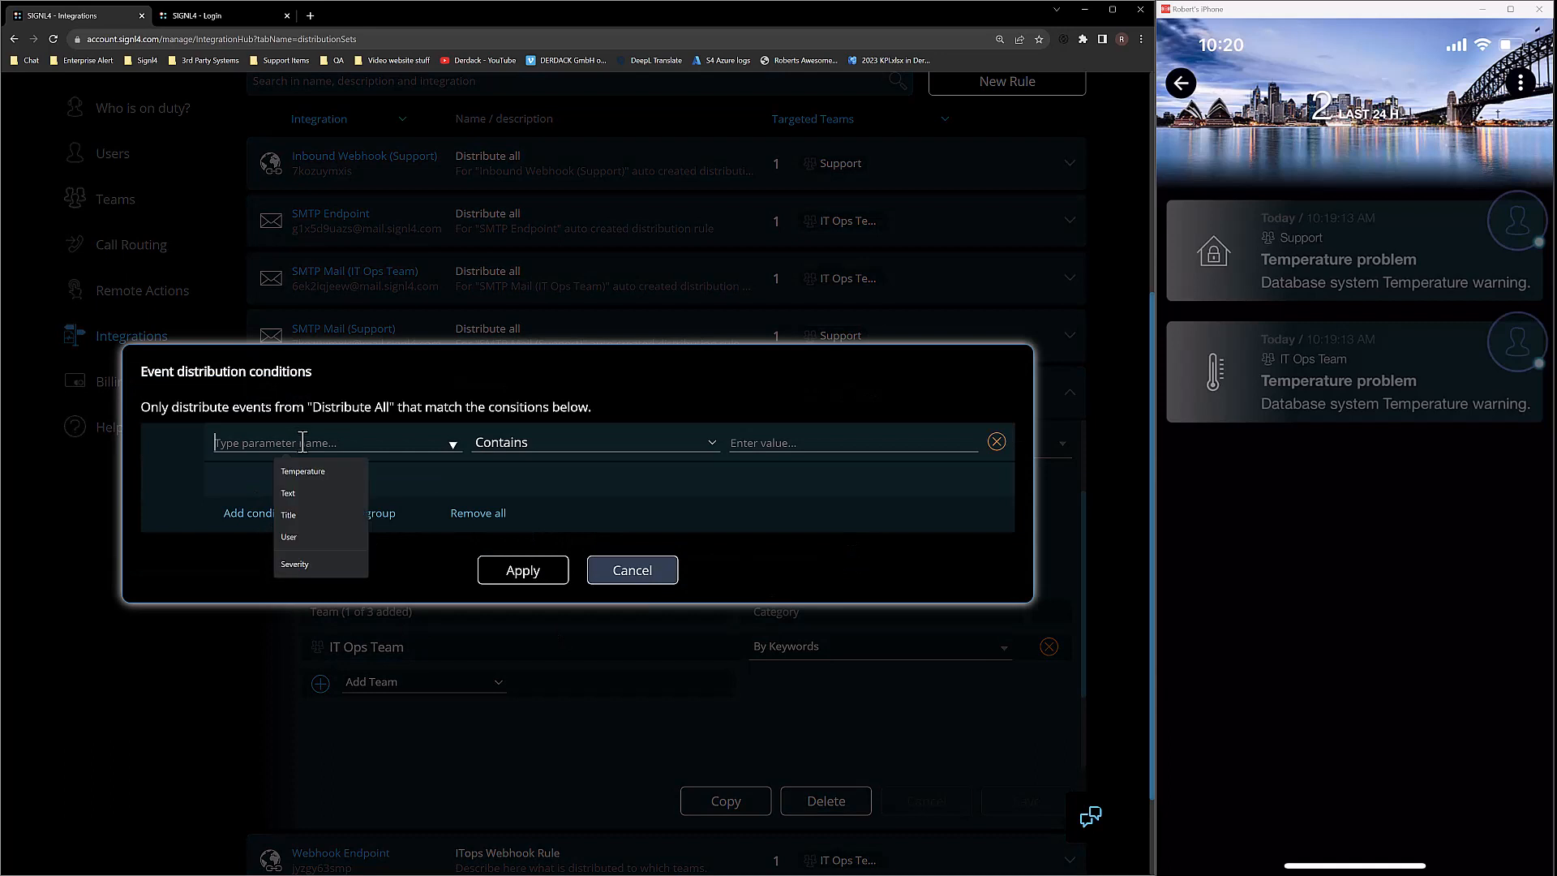
pyautogui.click(304, 470)
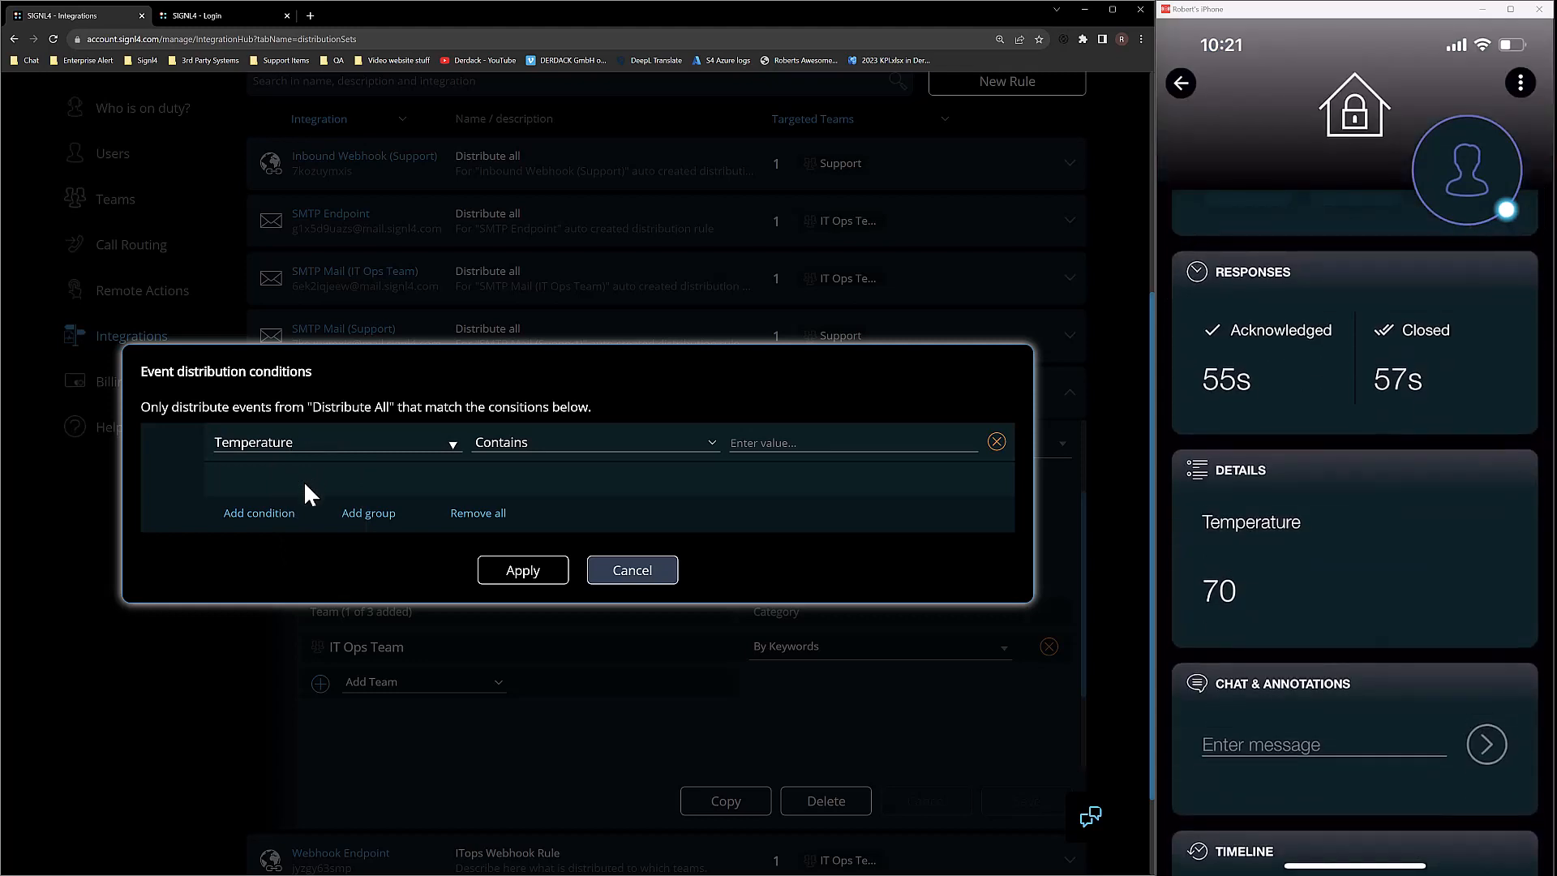
pyautogui.click(636, 438)
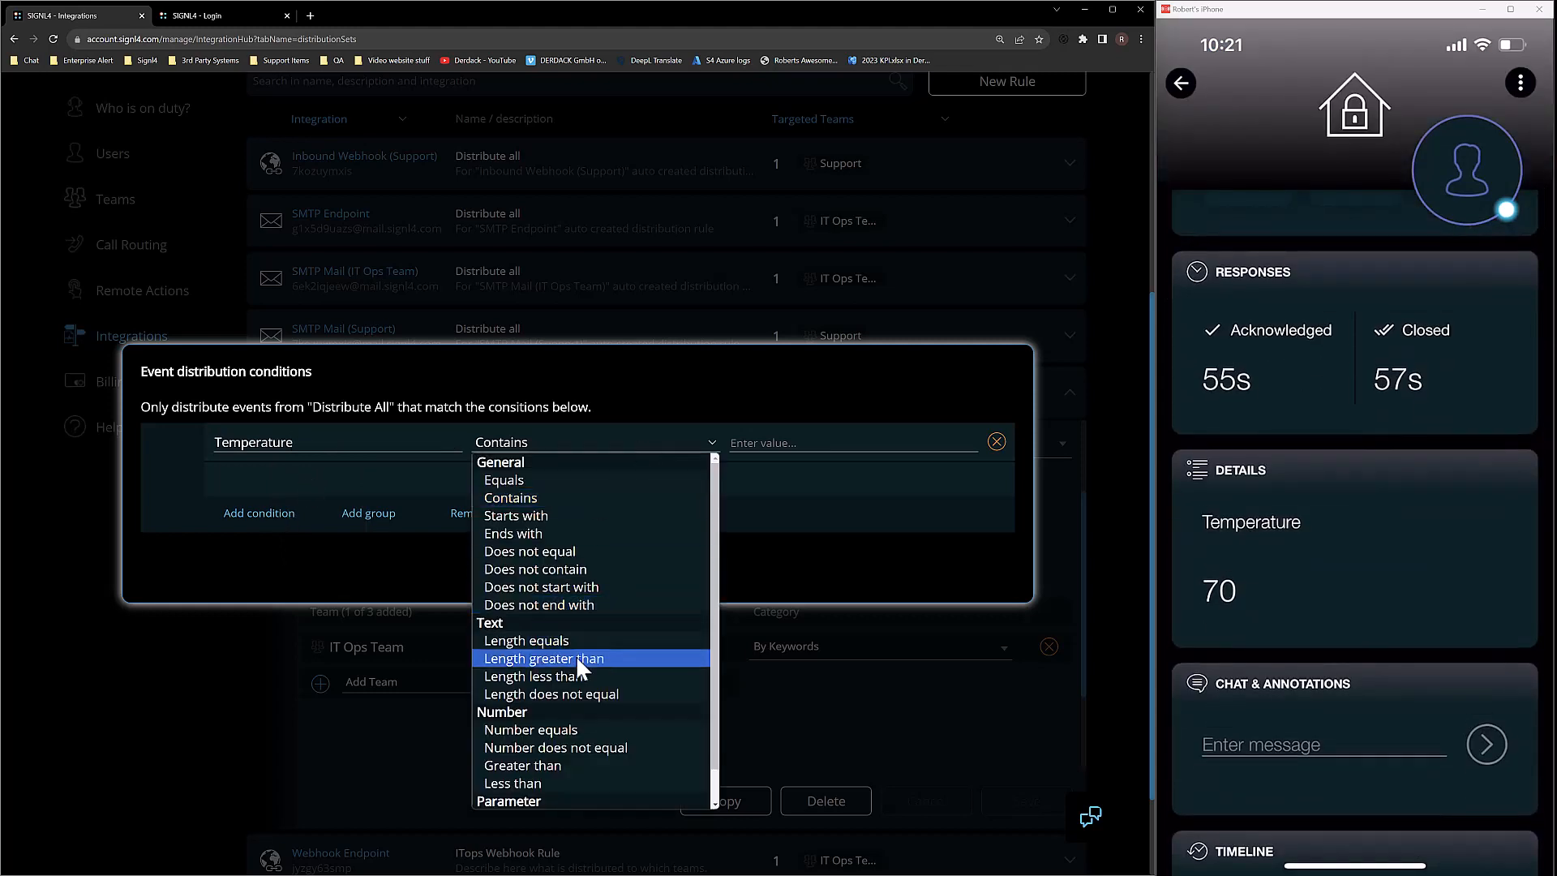
pyautogui.click(572, 783)
pyautogui.click(818, 446)
pyautogui.write('70')
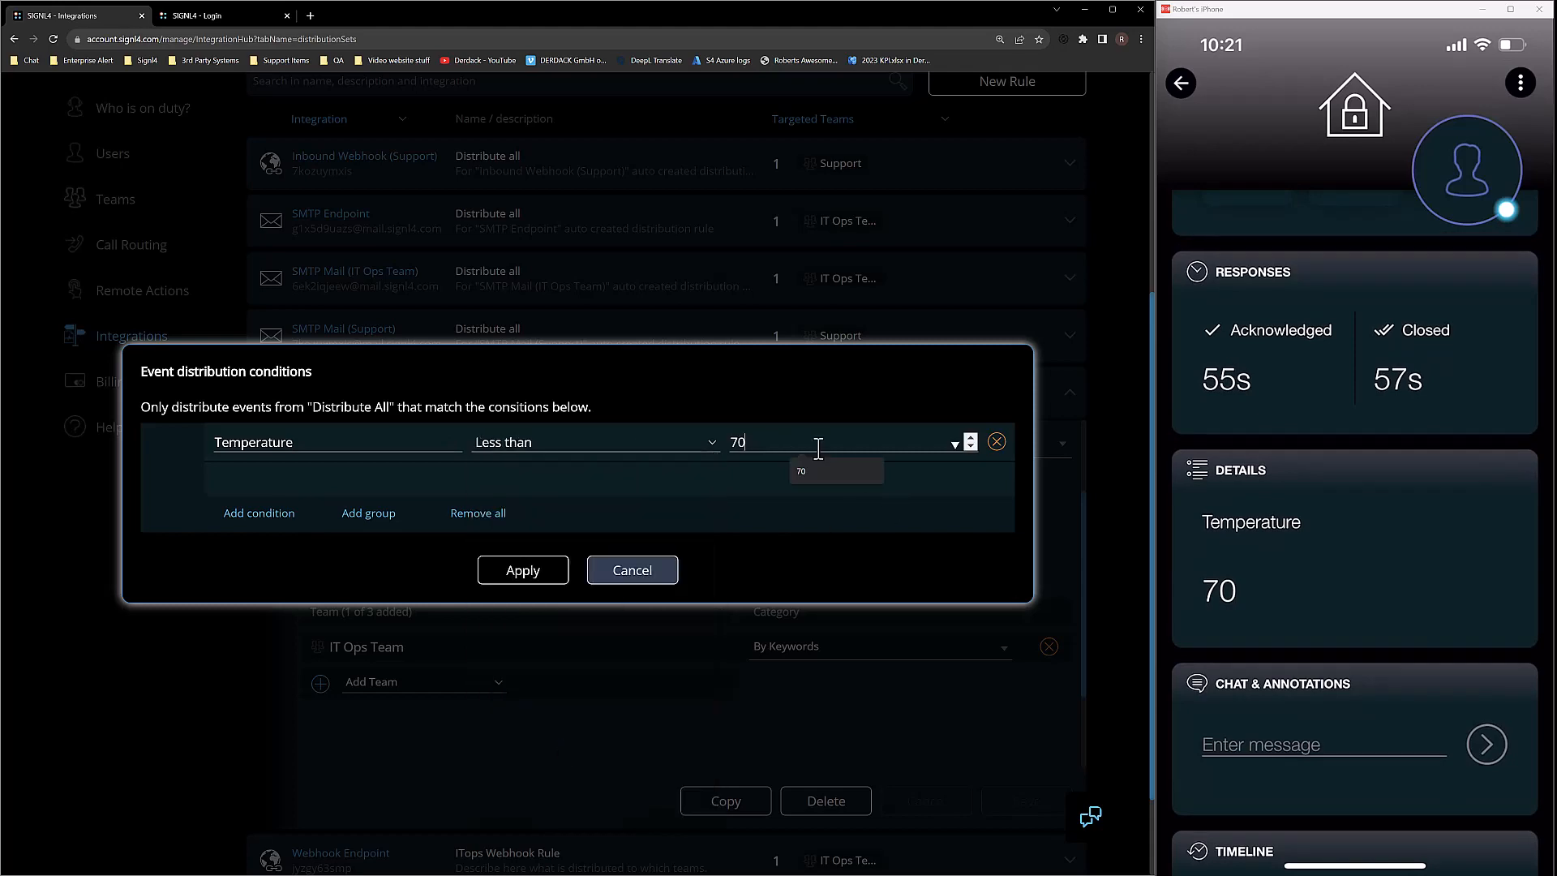
pyautogui.click(522, 567)
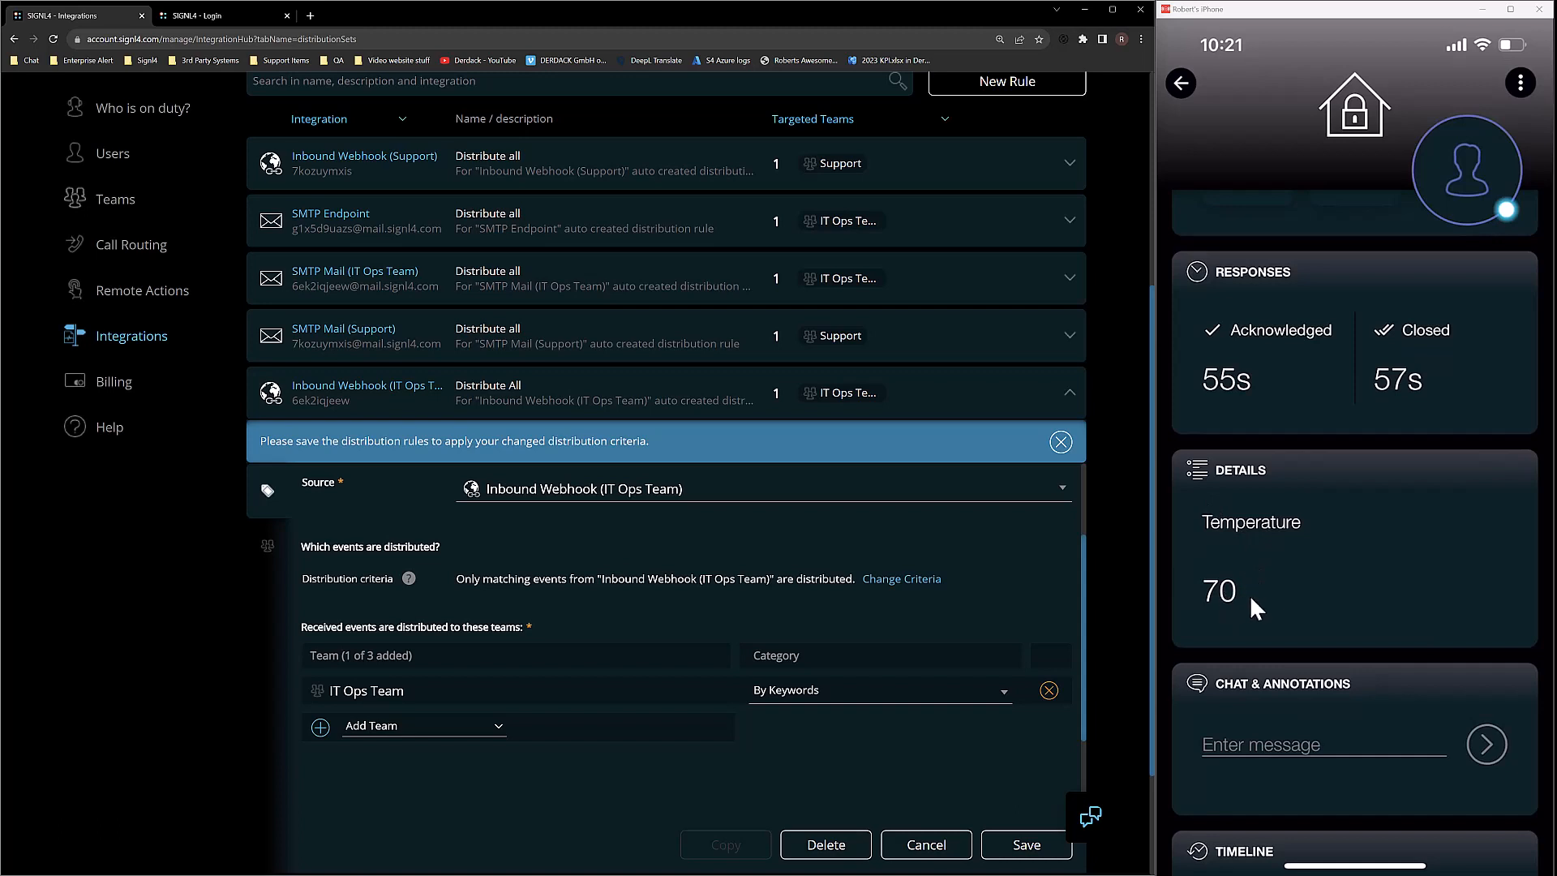
# Set the IT Ops Team category to Priority Three and save the rule.
pyautogui.click(933, 691)
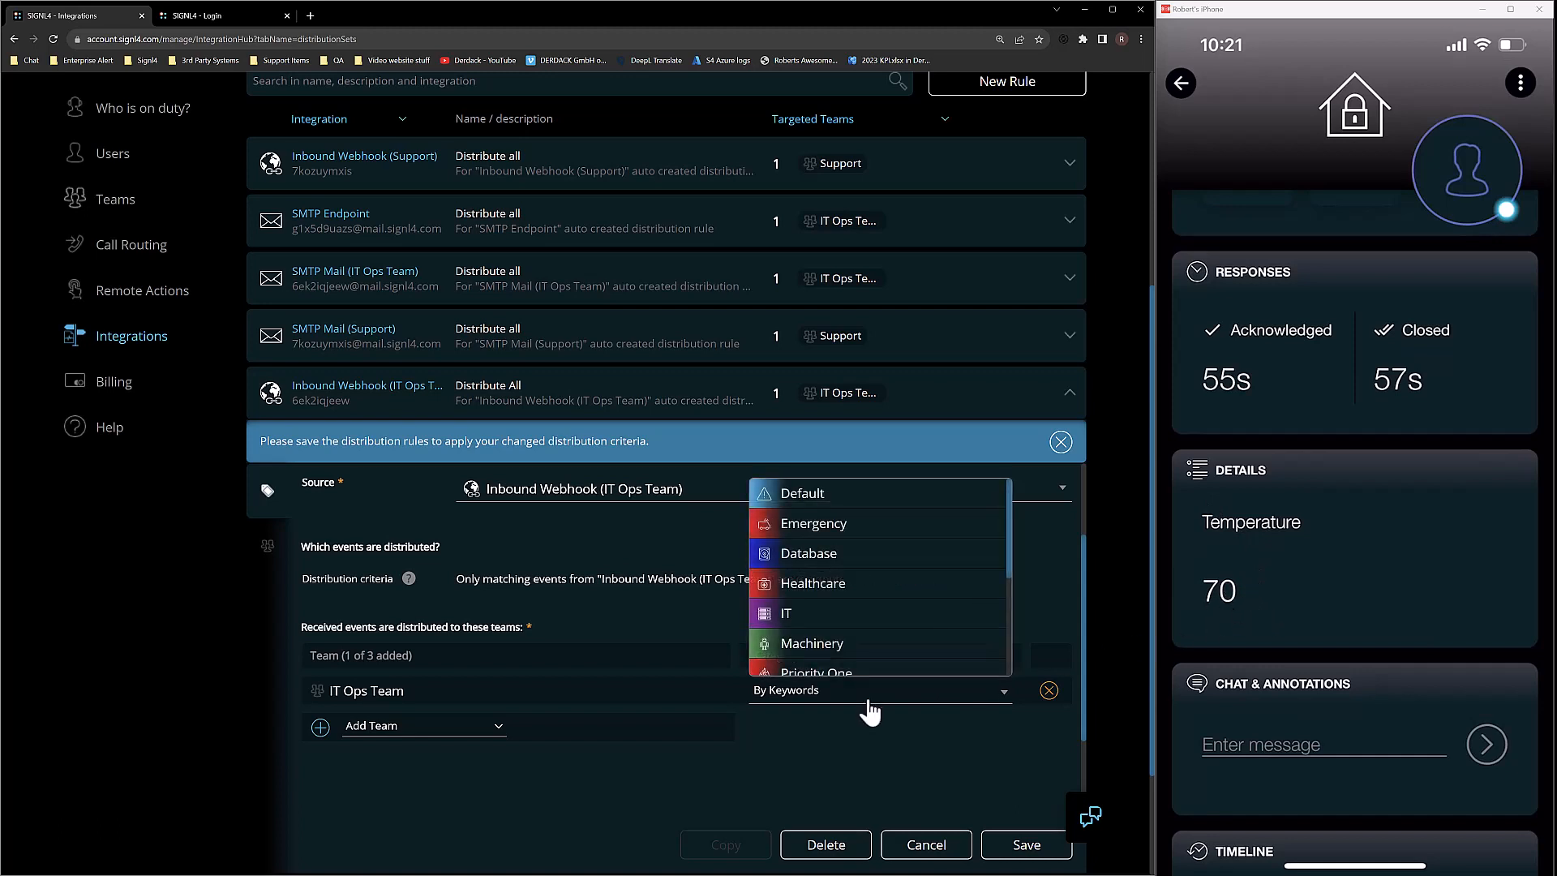
pyautogui.scroll(-3, 860, 636)
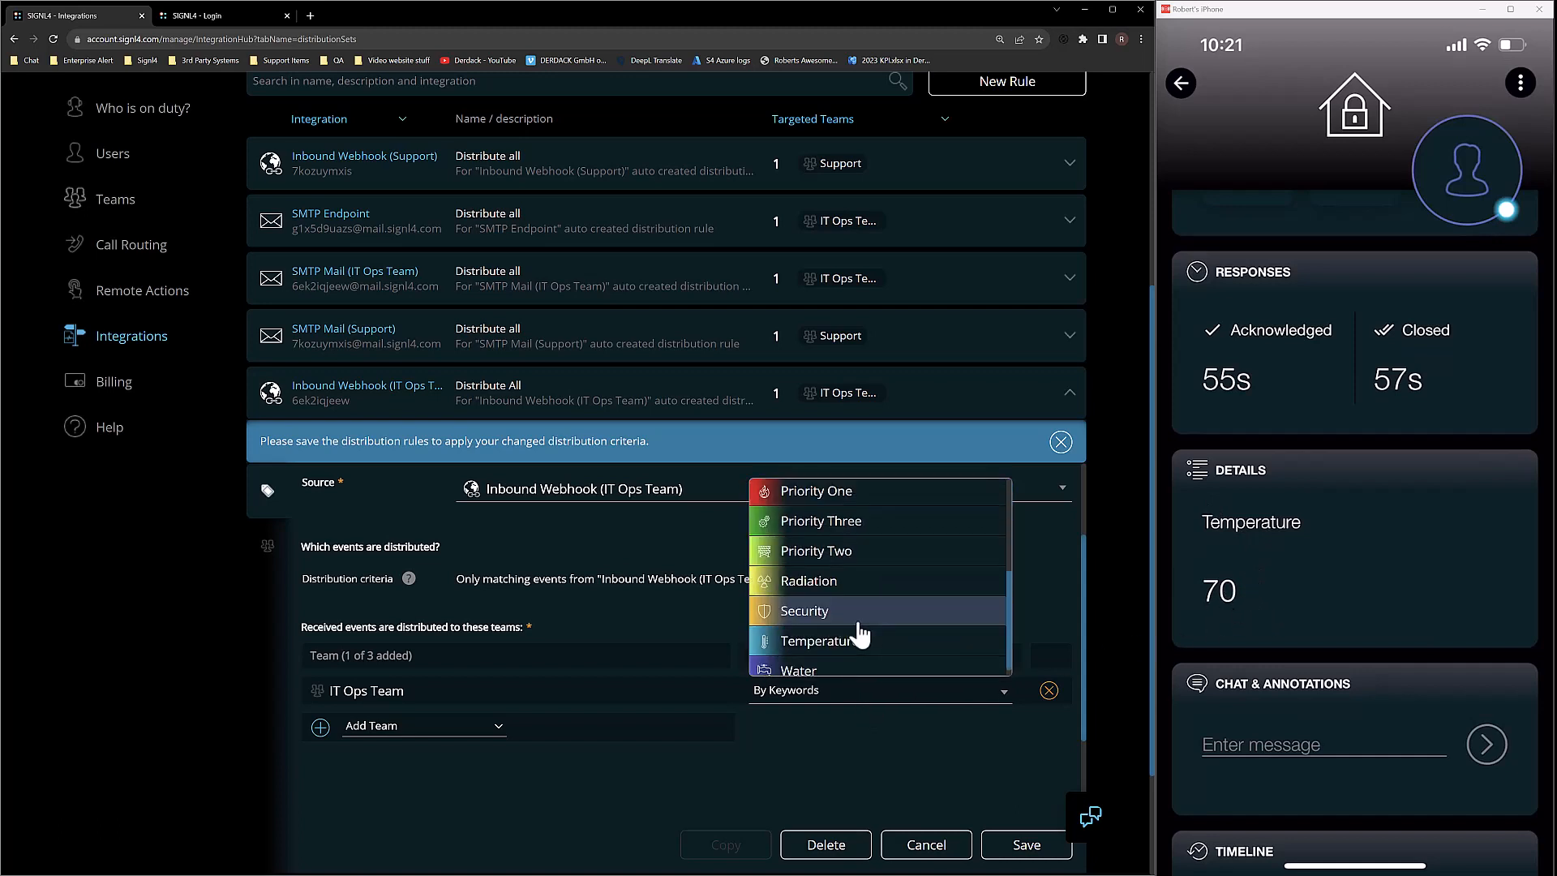
pyautogui.click(841, 522)
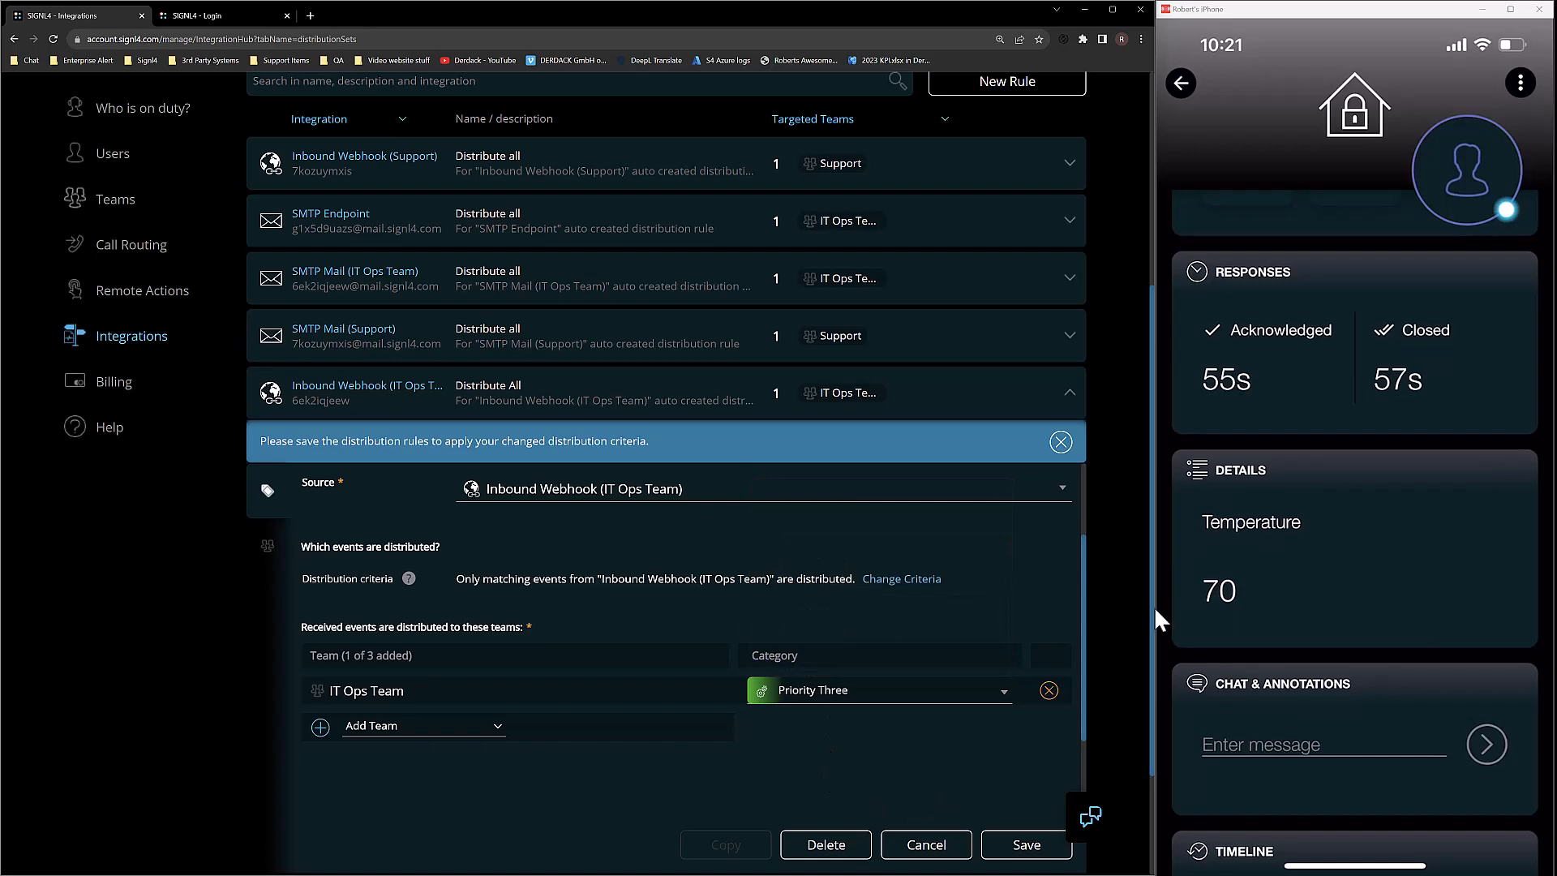
pyautogui.click(1011, 846)
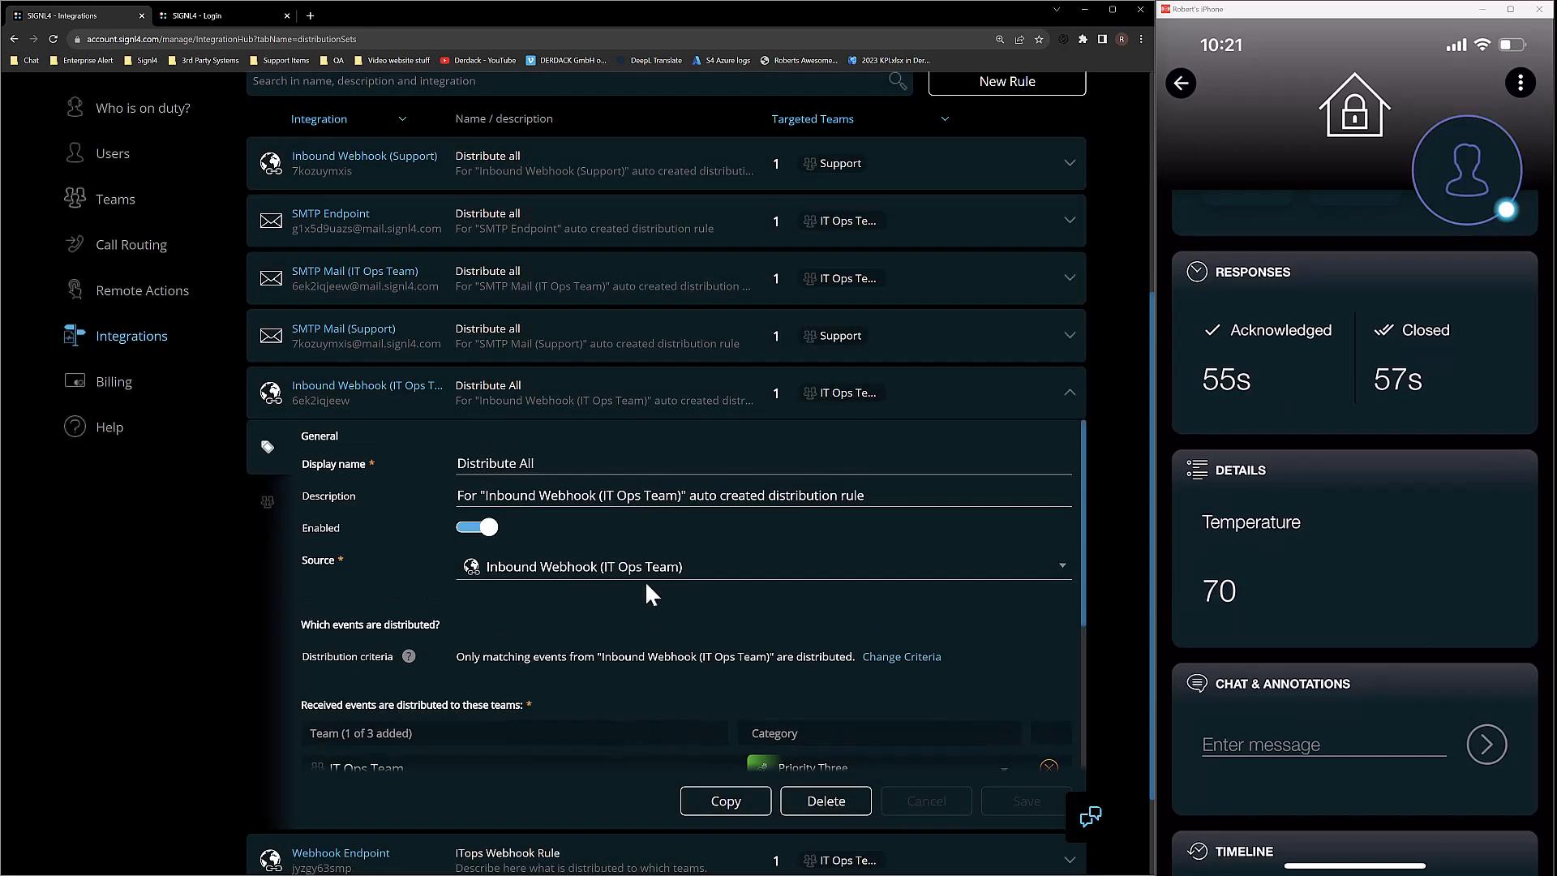
# Rename the rule from 'Distribute All' to 'Low temperature'.
pyautogui.moveTo(542, 468); pyautogui.dragTo(397, 469)
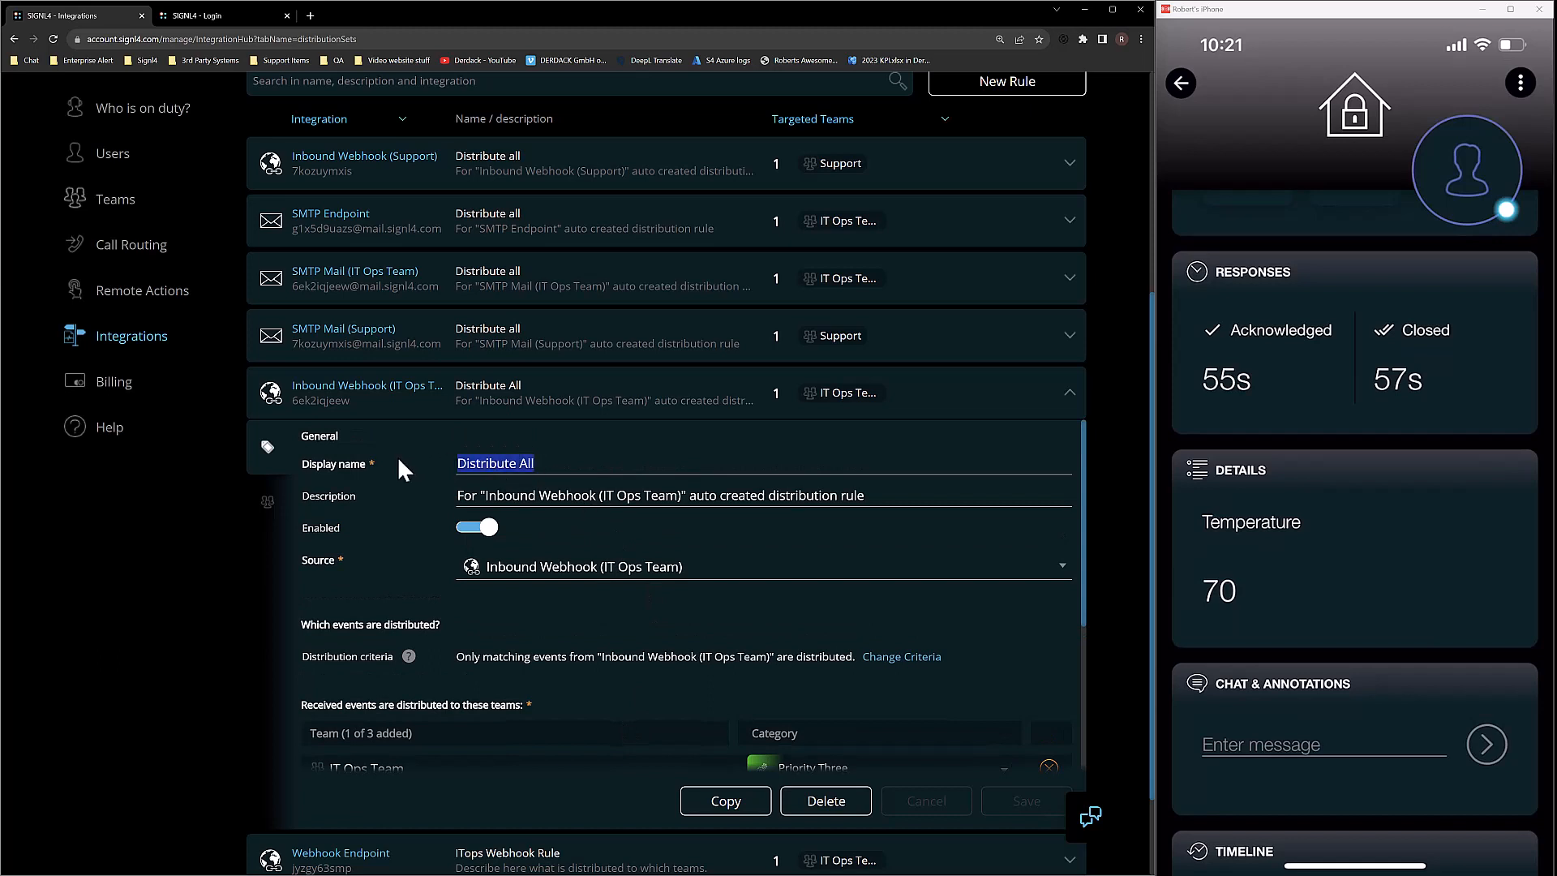
pyautogui.write('Low tem')
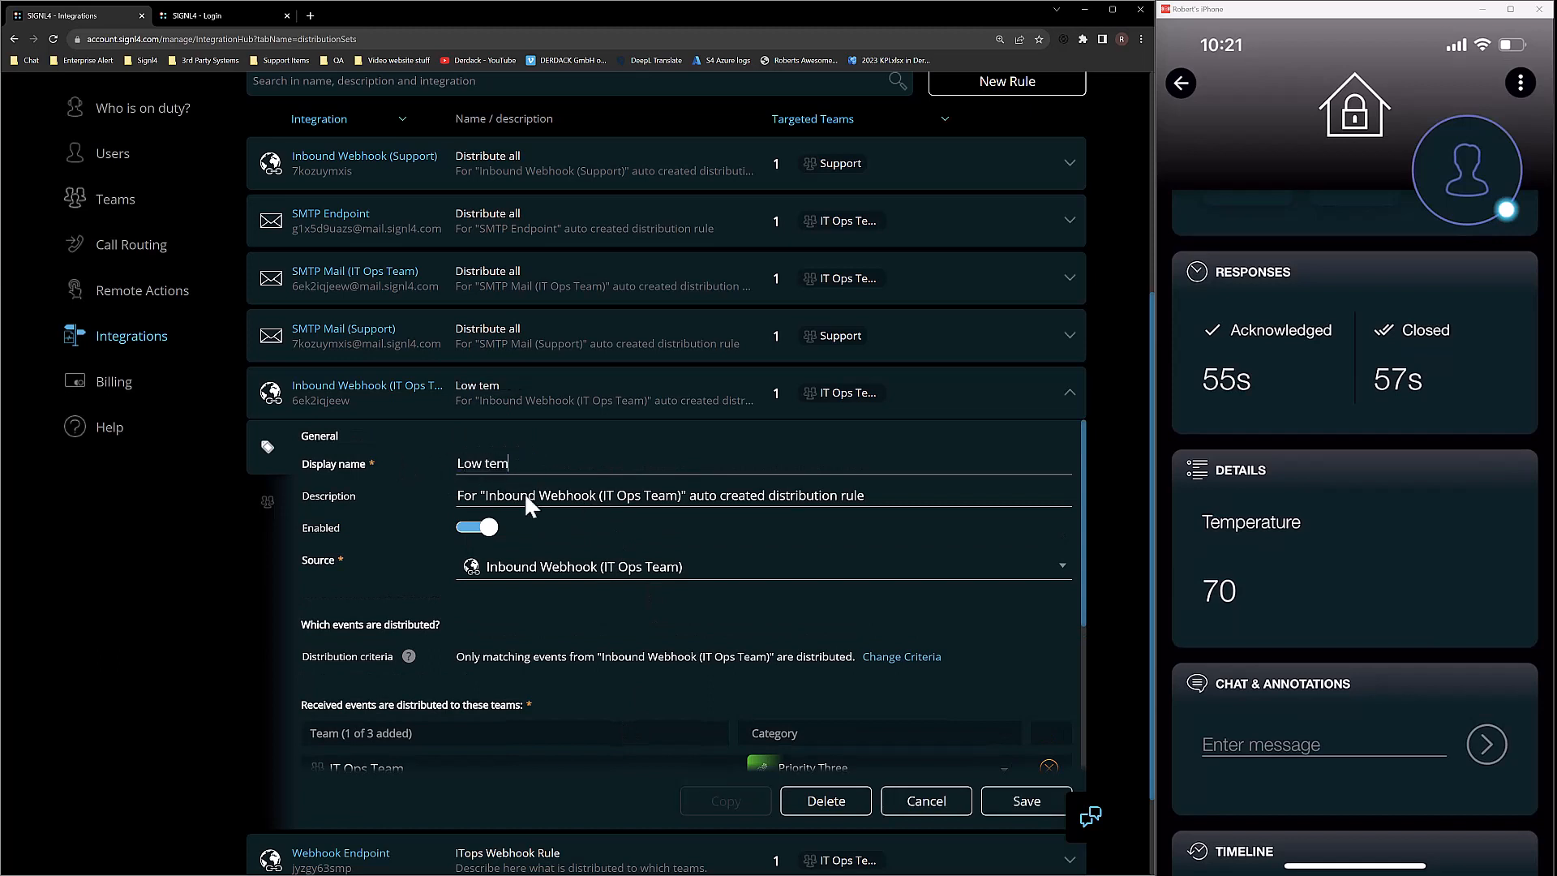
pyautogui.write('perature')
pyautogui.press('Return')
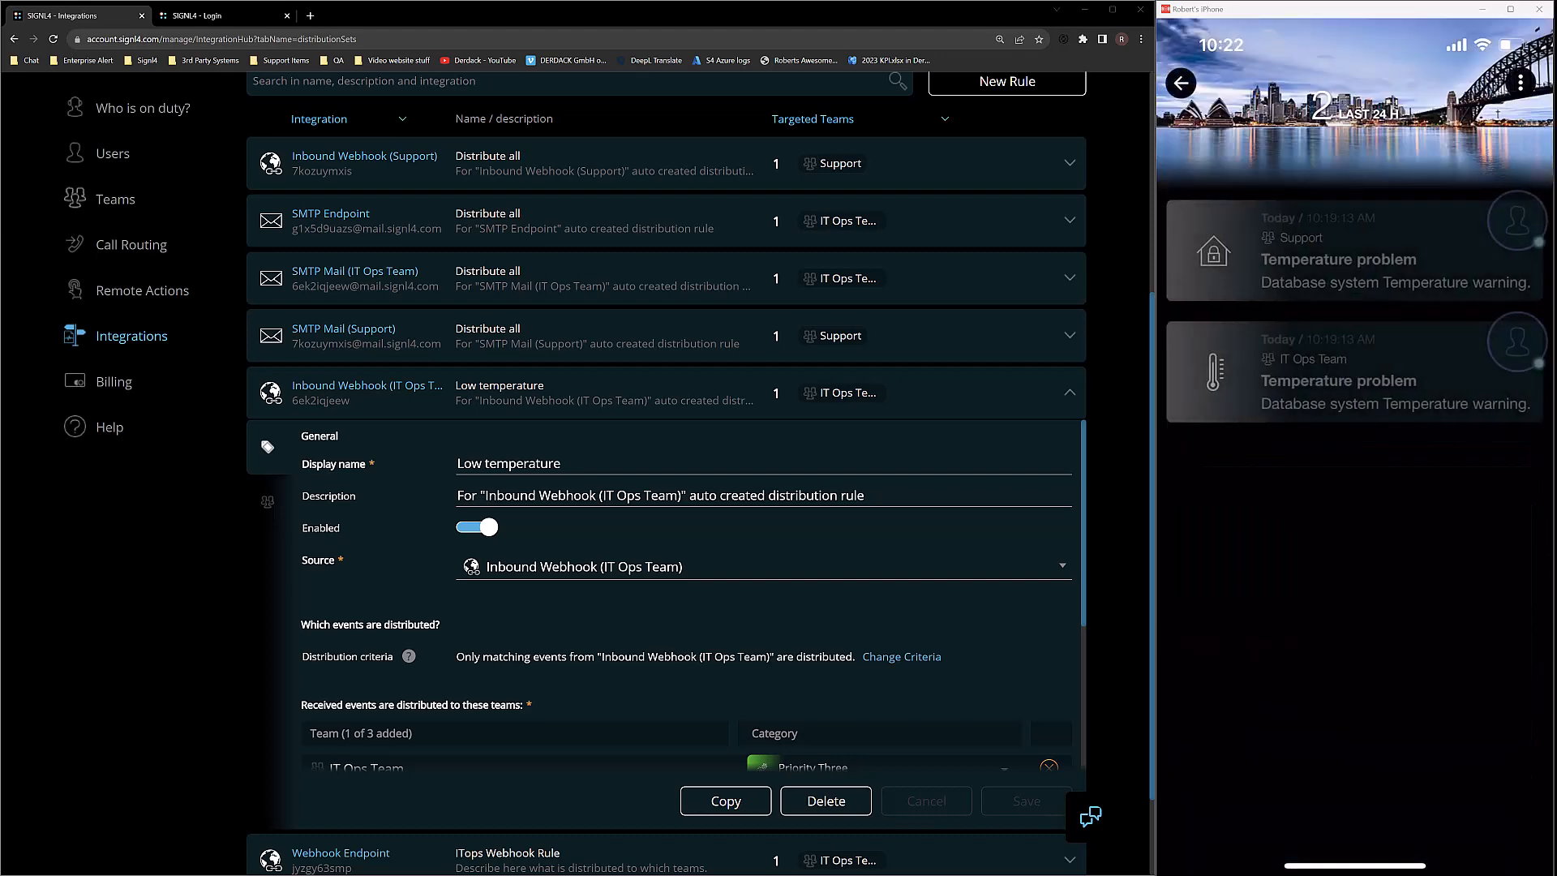
pyautogui.scroll(1, 154, 227)
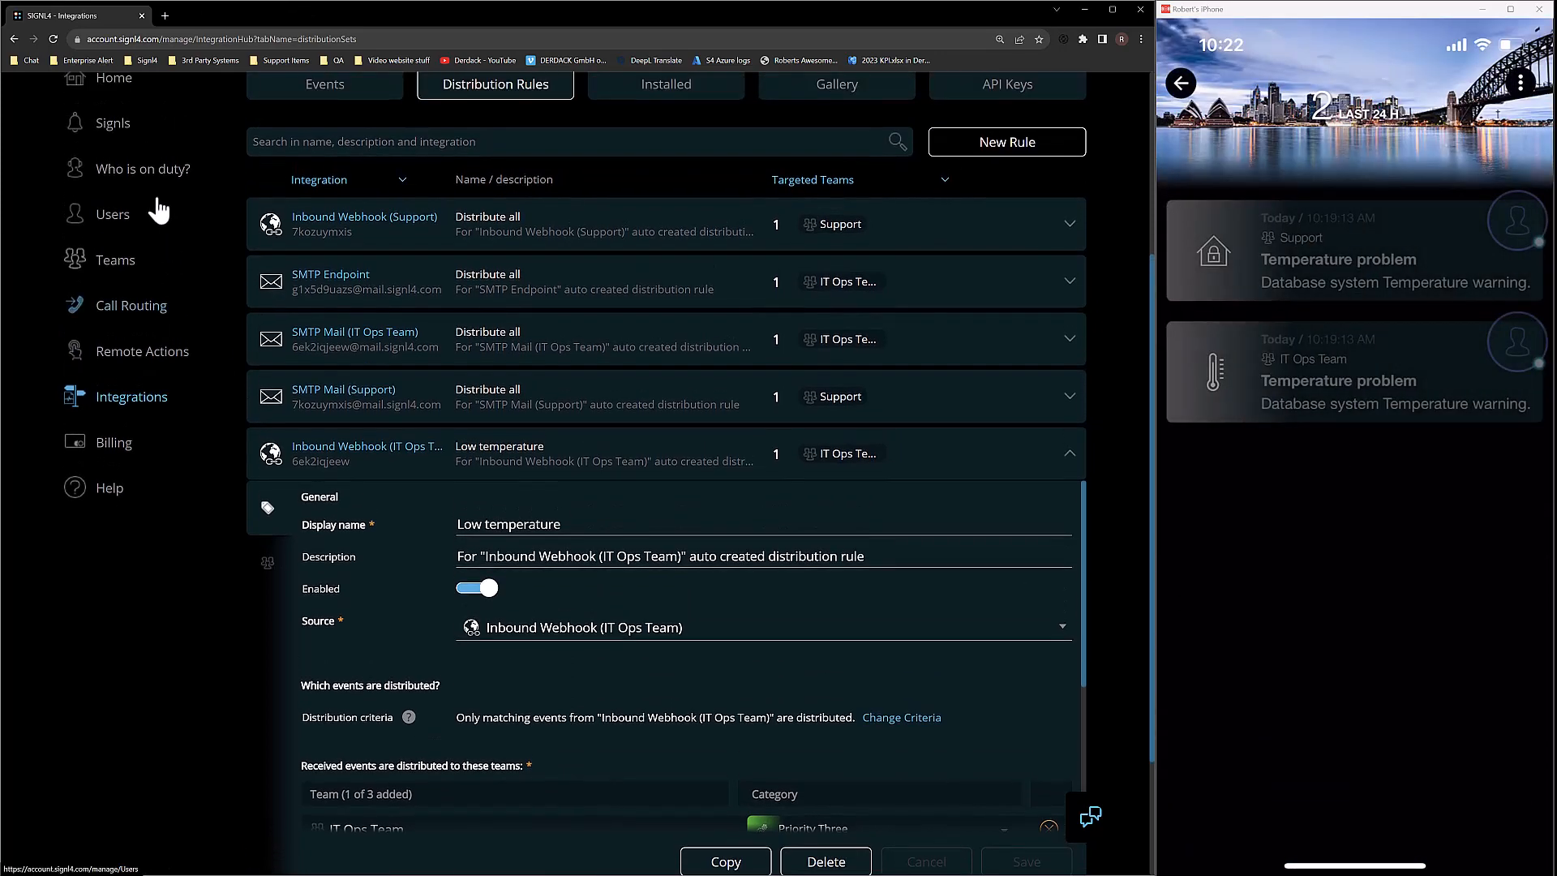
pyautogui.scroll(2, 143, 168)
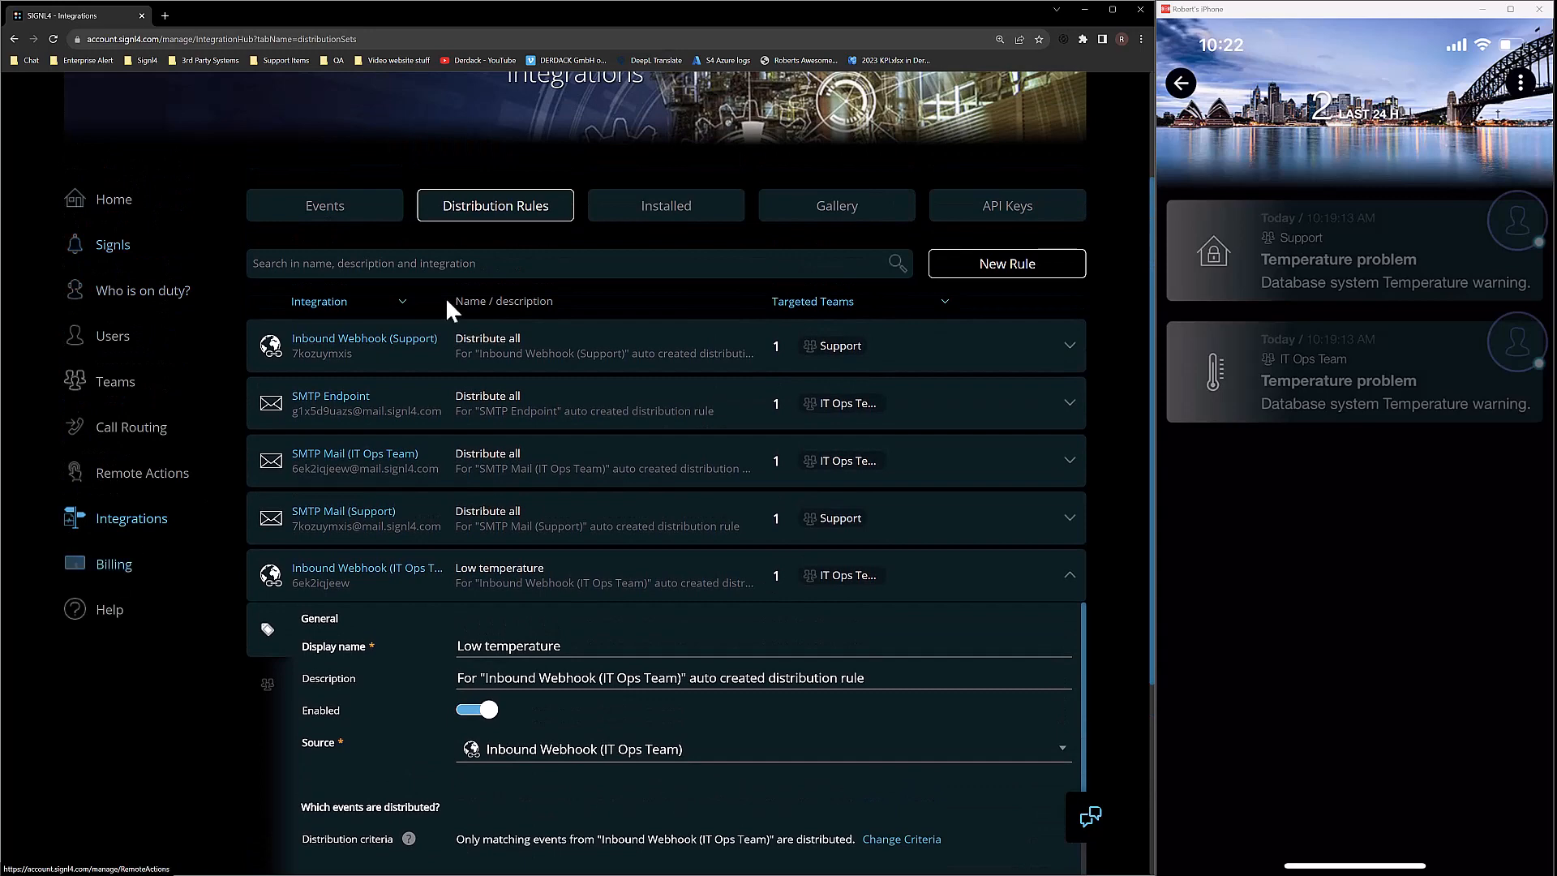
pyautogui.click(326, 207)
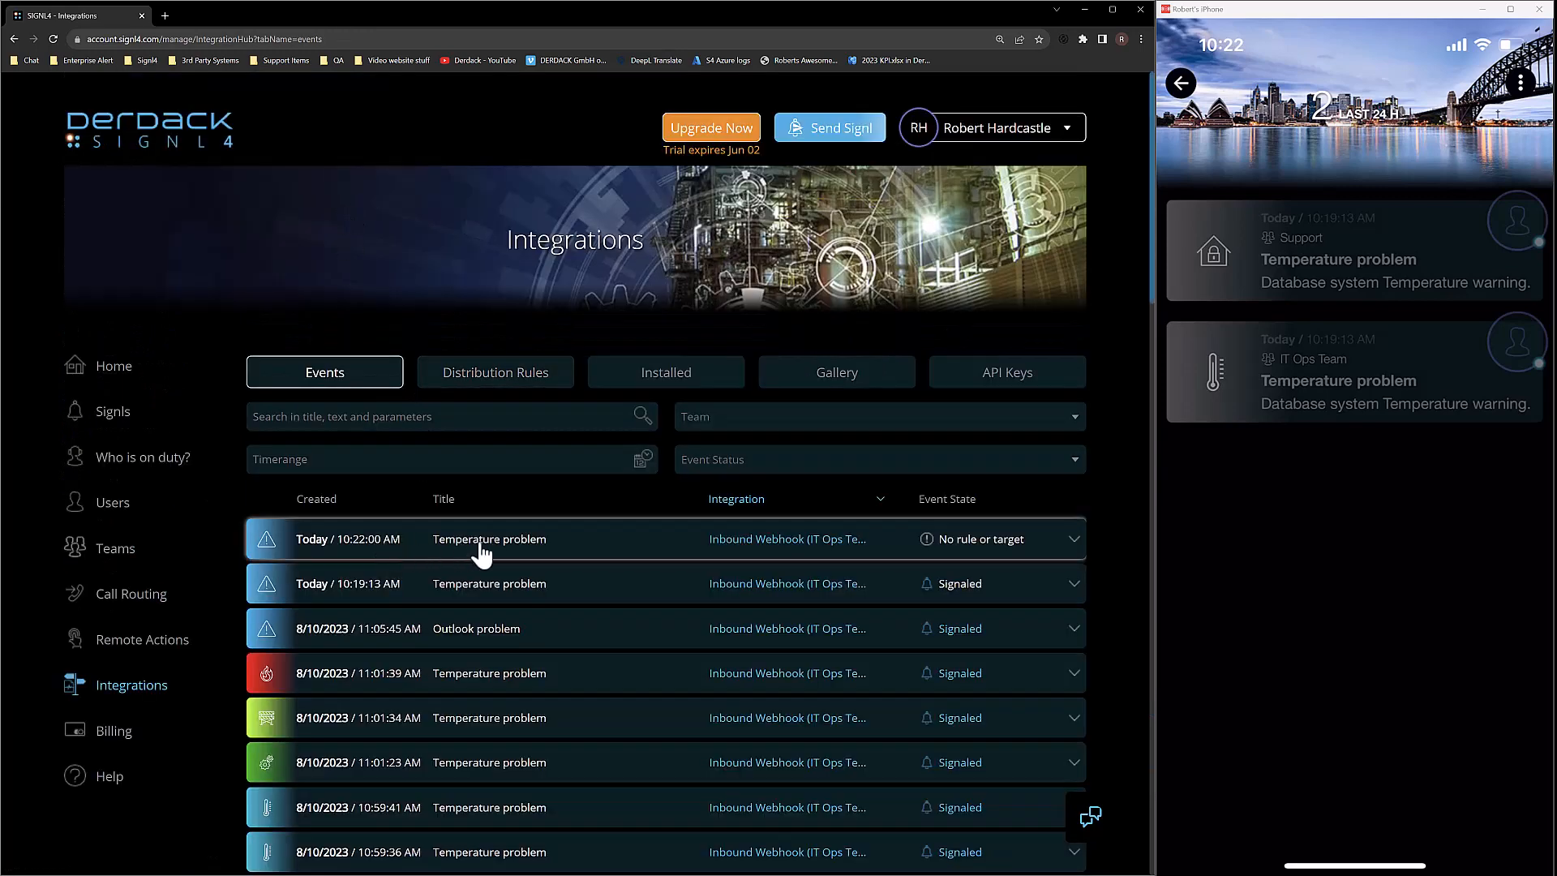
pyautogui.click(589, 554)
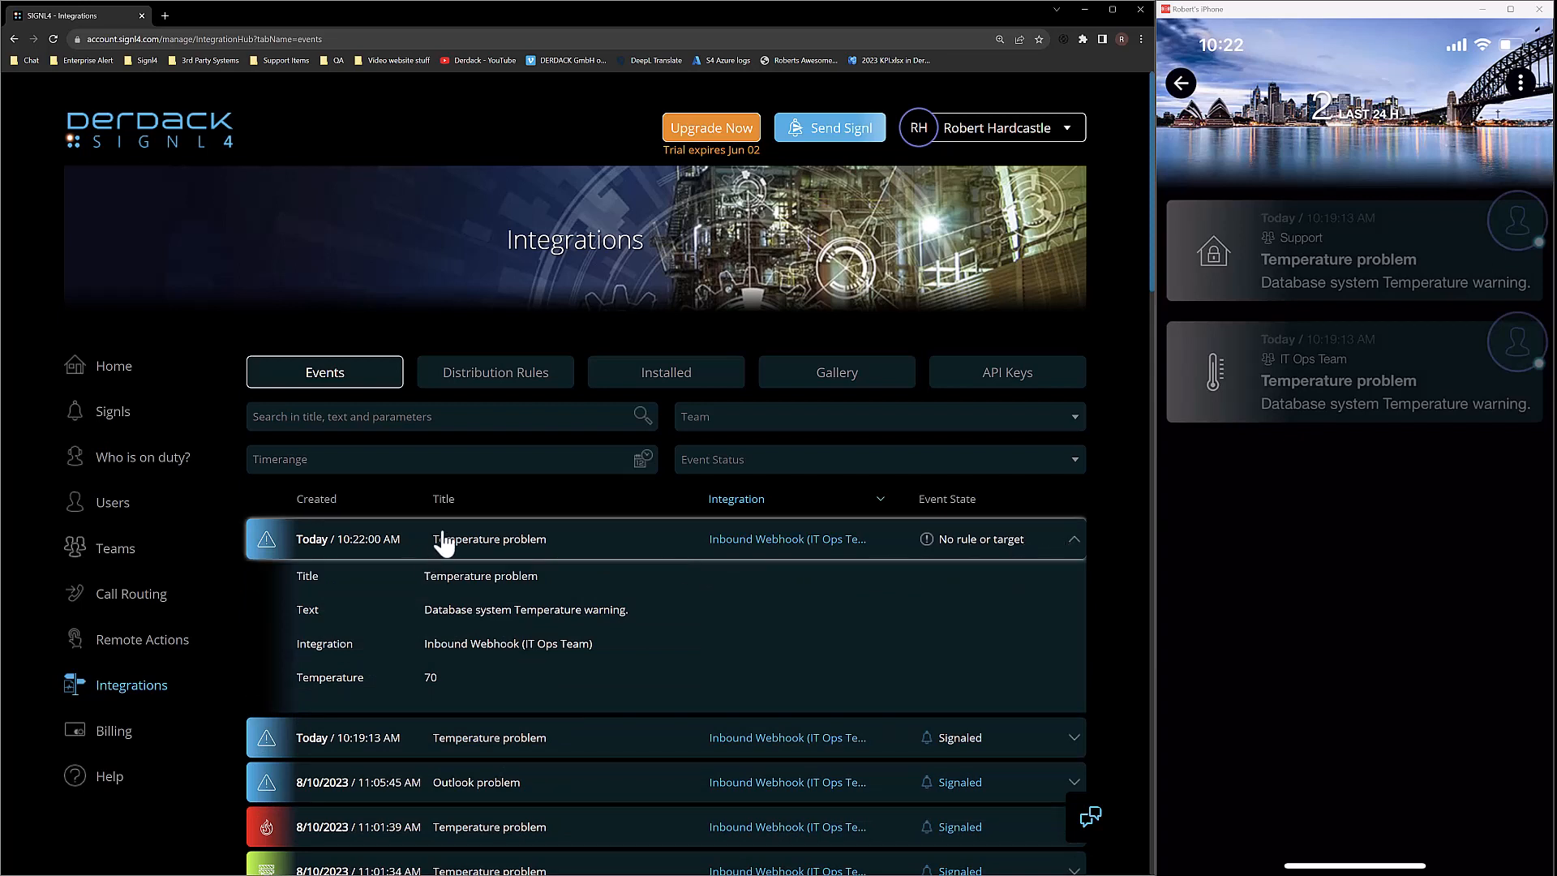
pyautogui.click(507, 382)
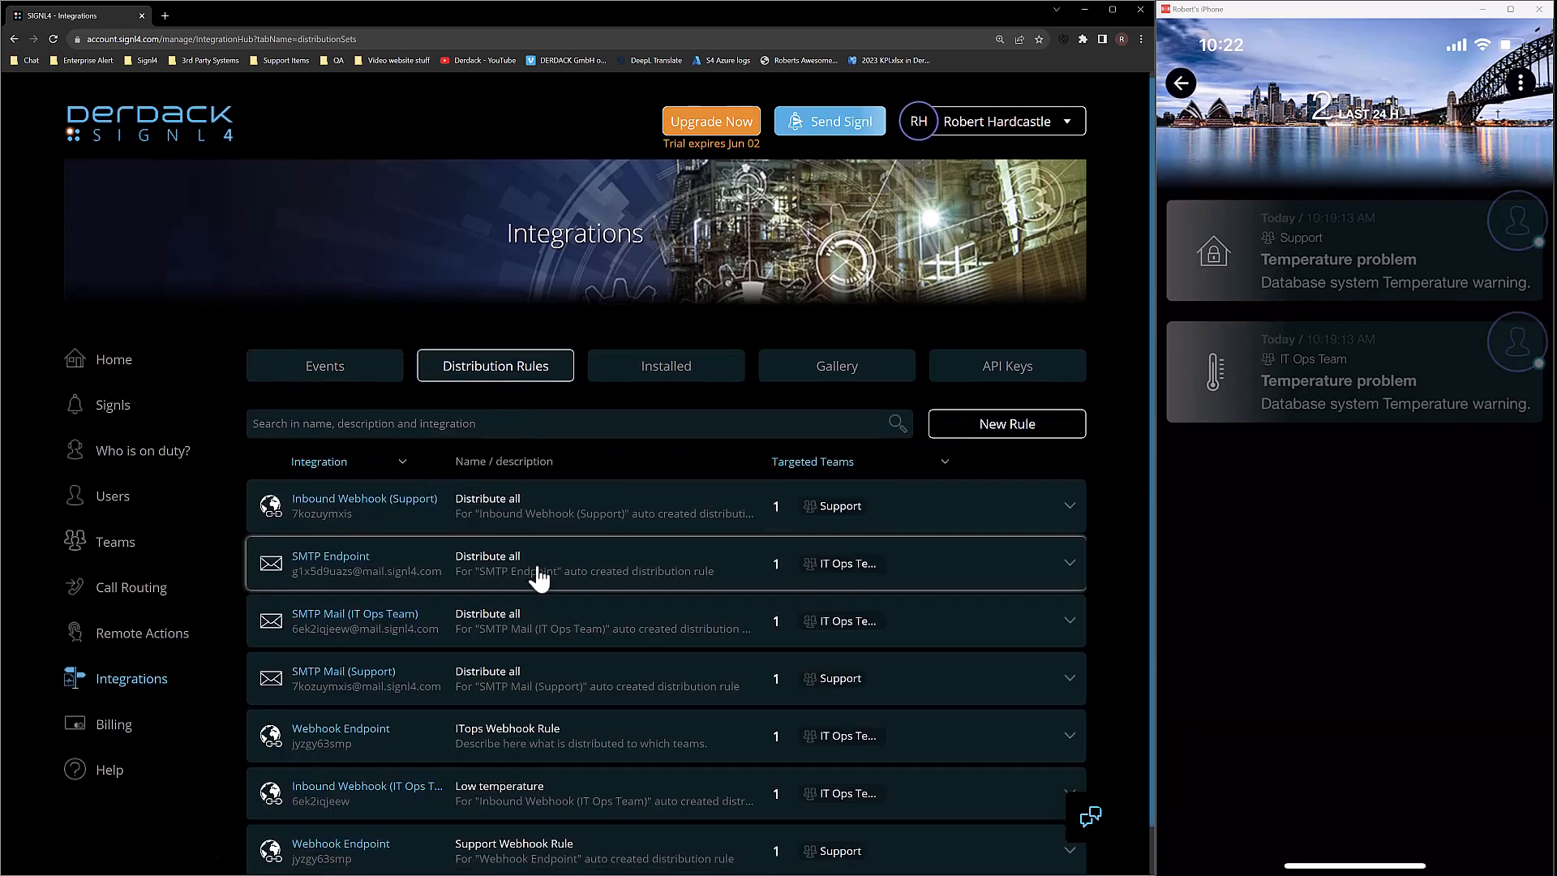
# Expand the Low temperature rule, showing IT Ops Team under Priority Three, and duplicate it.
pyautogui.scroll(-1, 567, 648)
pyautogui.click(586, 740)
pyautogui.scroll(-1, 599, 732)
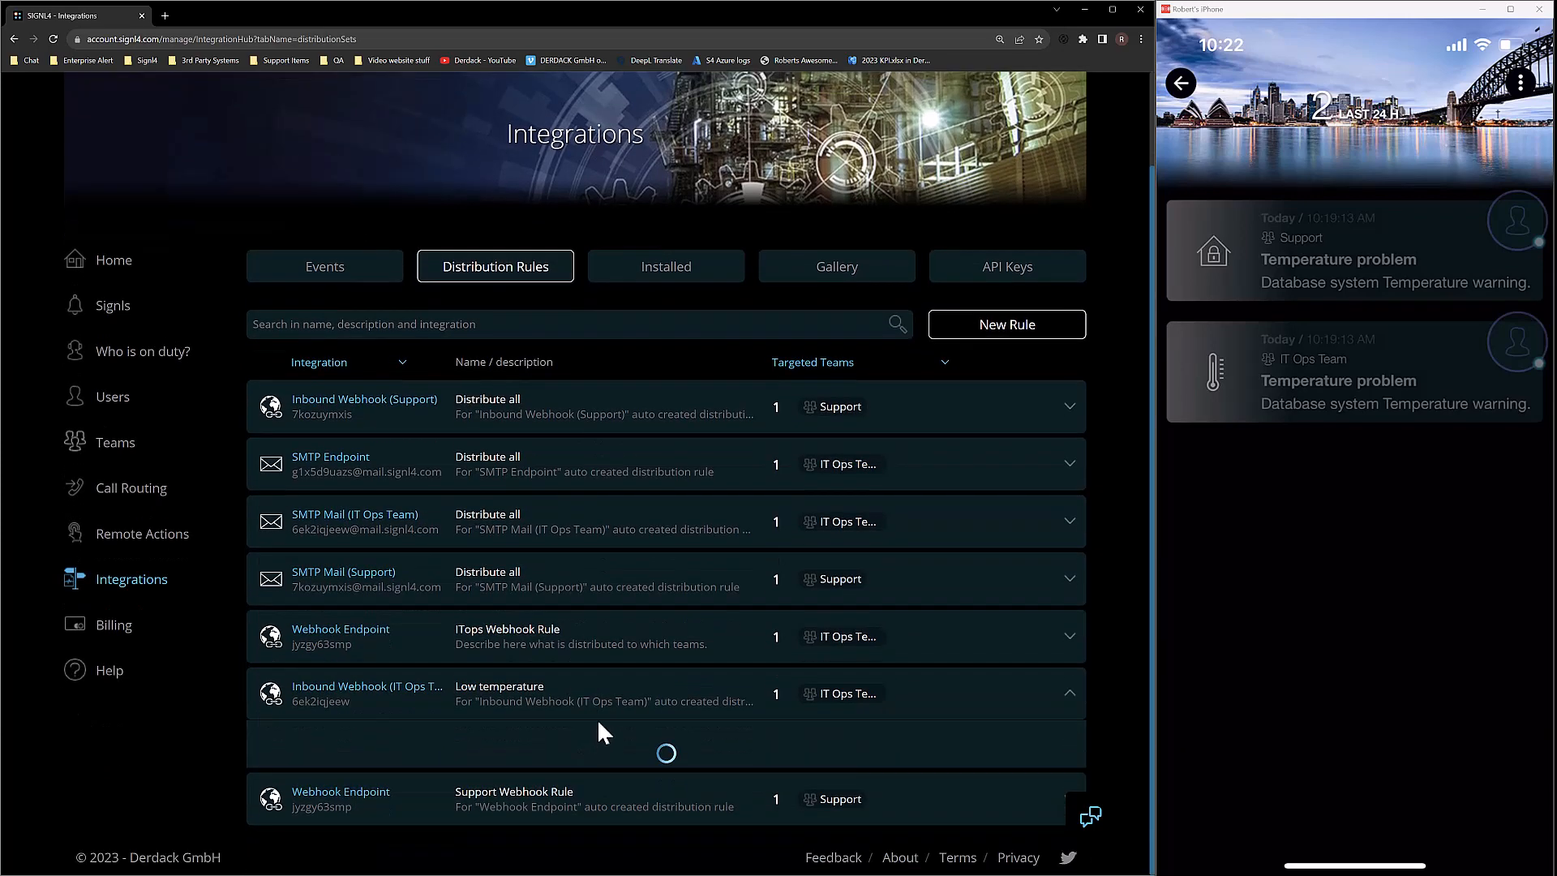
pyautogui.scroll(-4, 689, 770)
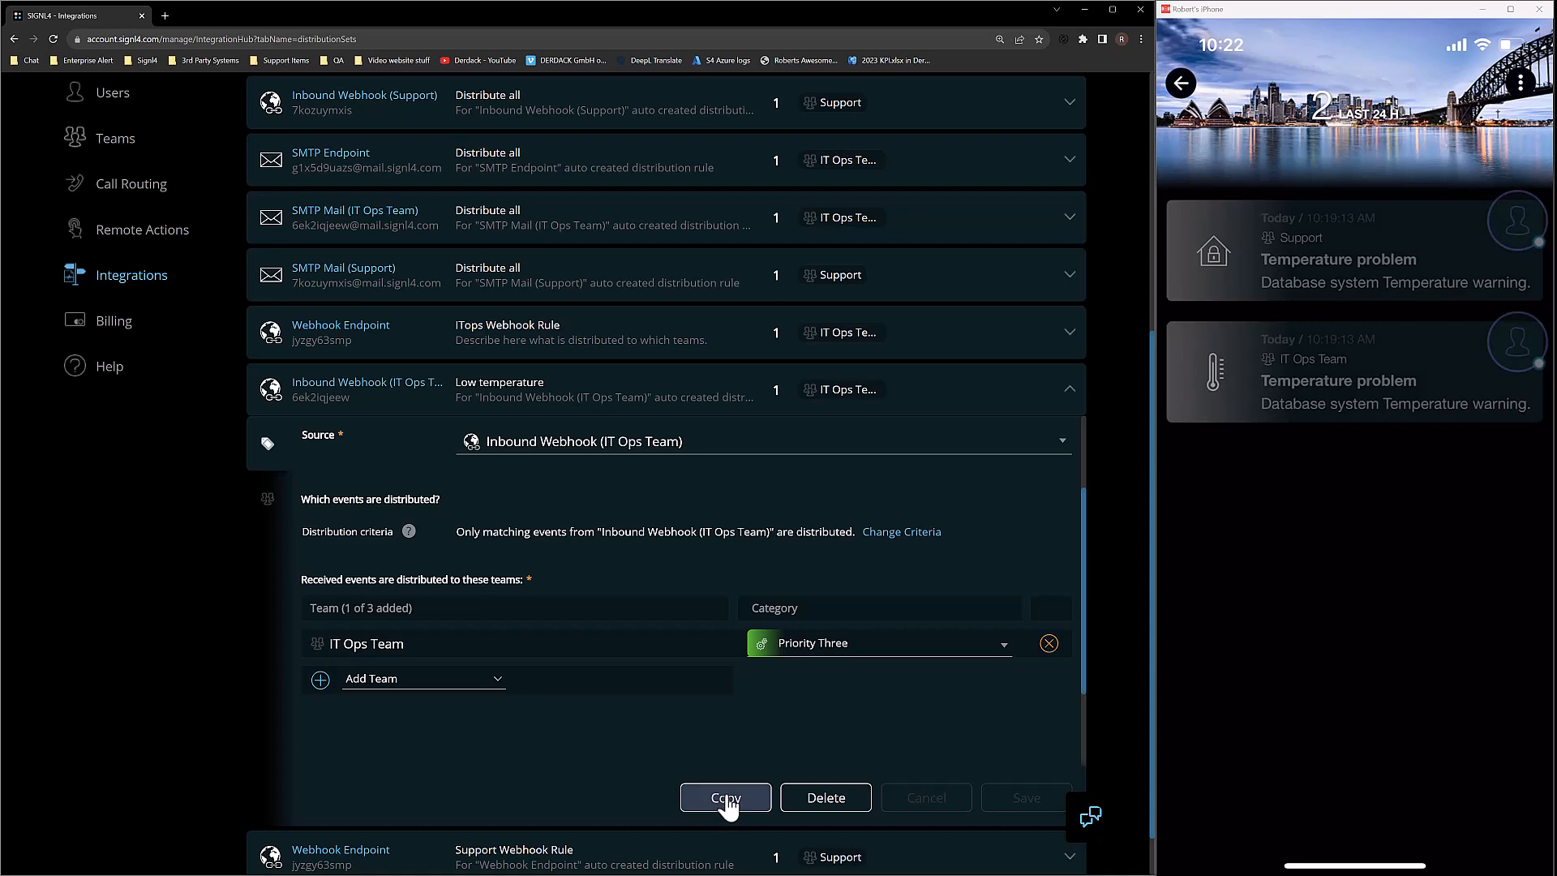
pyautogui.click(726, 798)
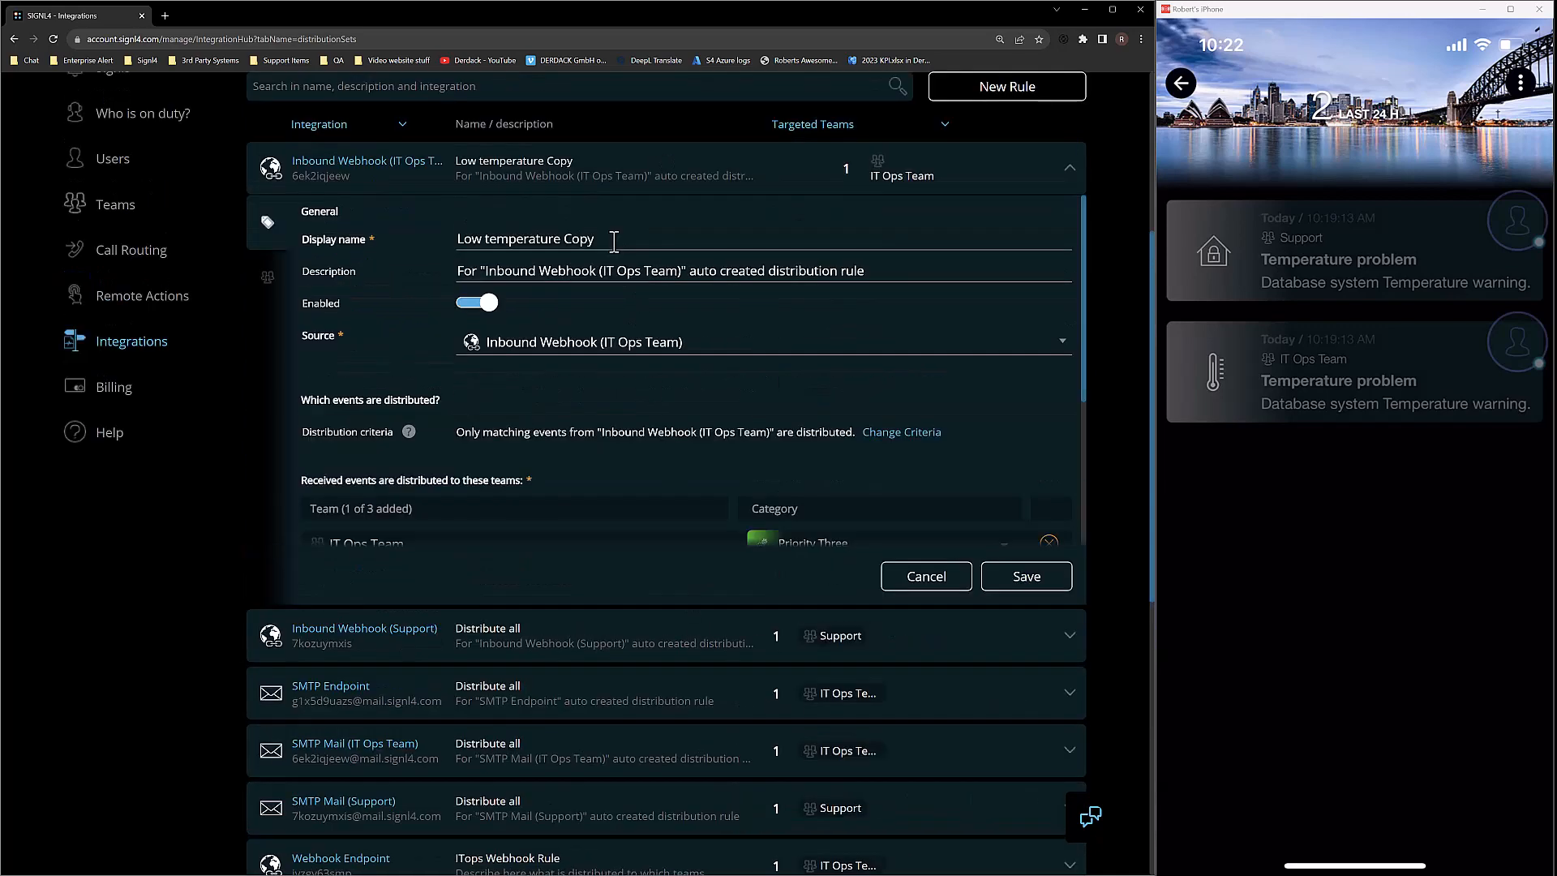
# Name the copied rule 'Temperature Warning' and bring up its Temperature less than 70 condition.
pyautogui.moveTo(614, 240); pyautogui.dragTo(435, 243)
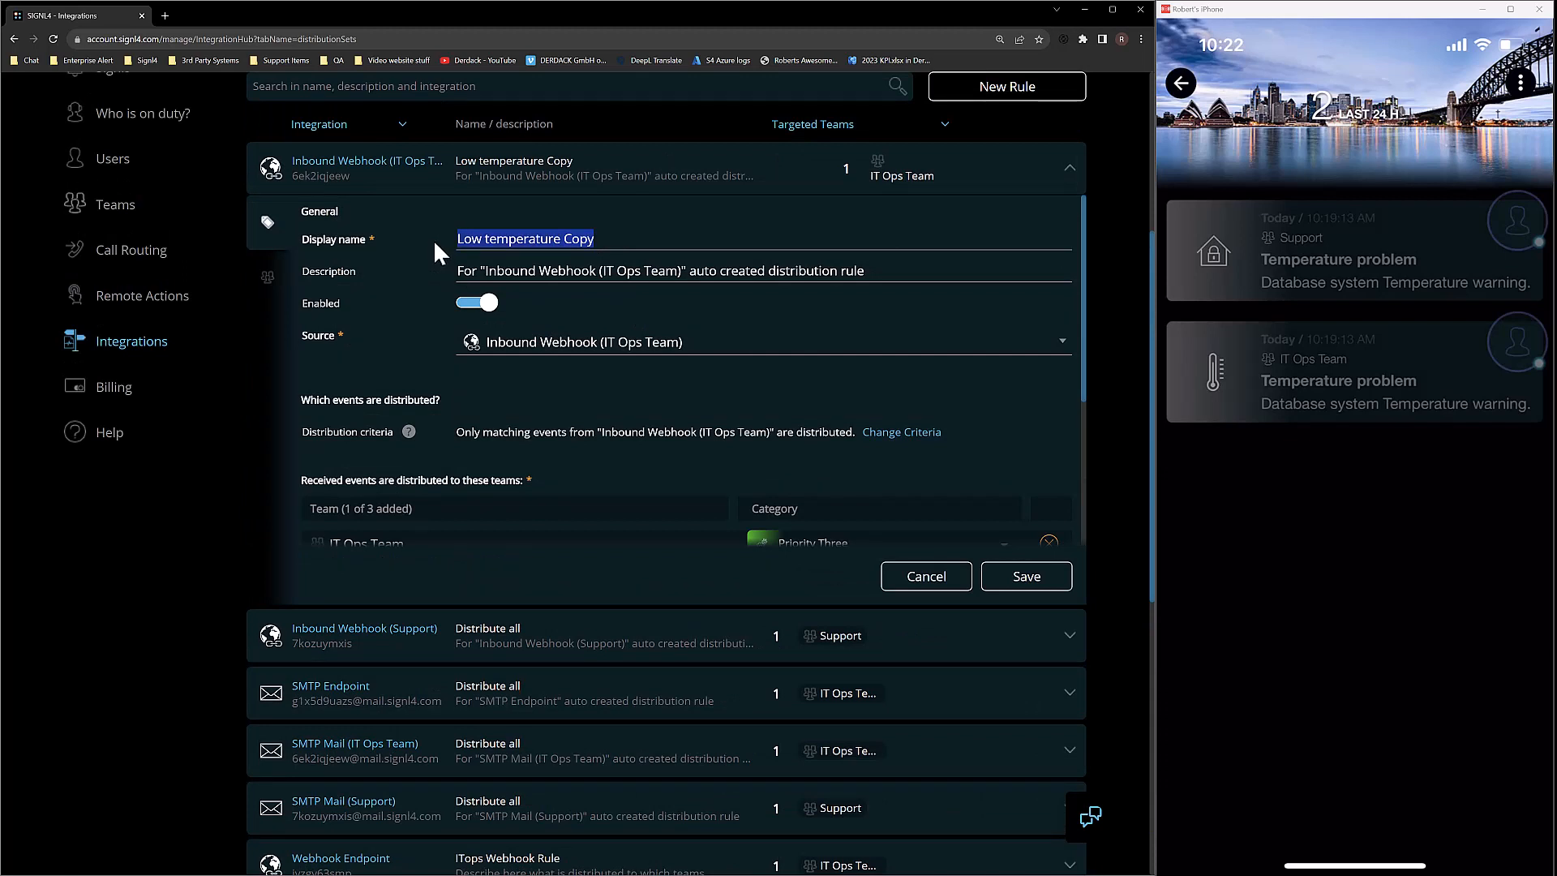
pyautogui.write('Temperature Warning')
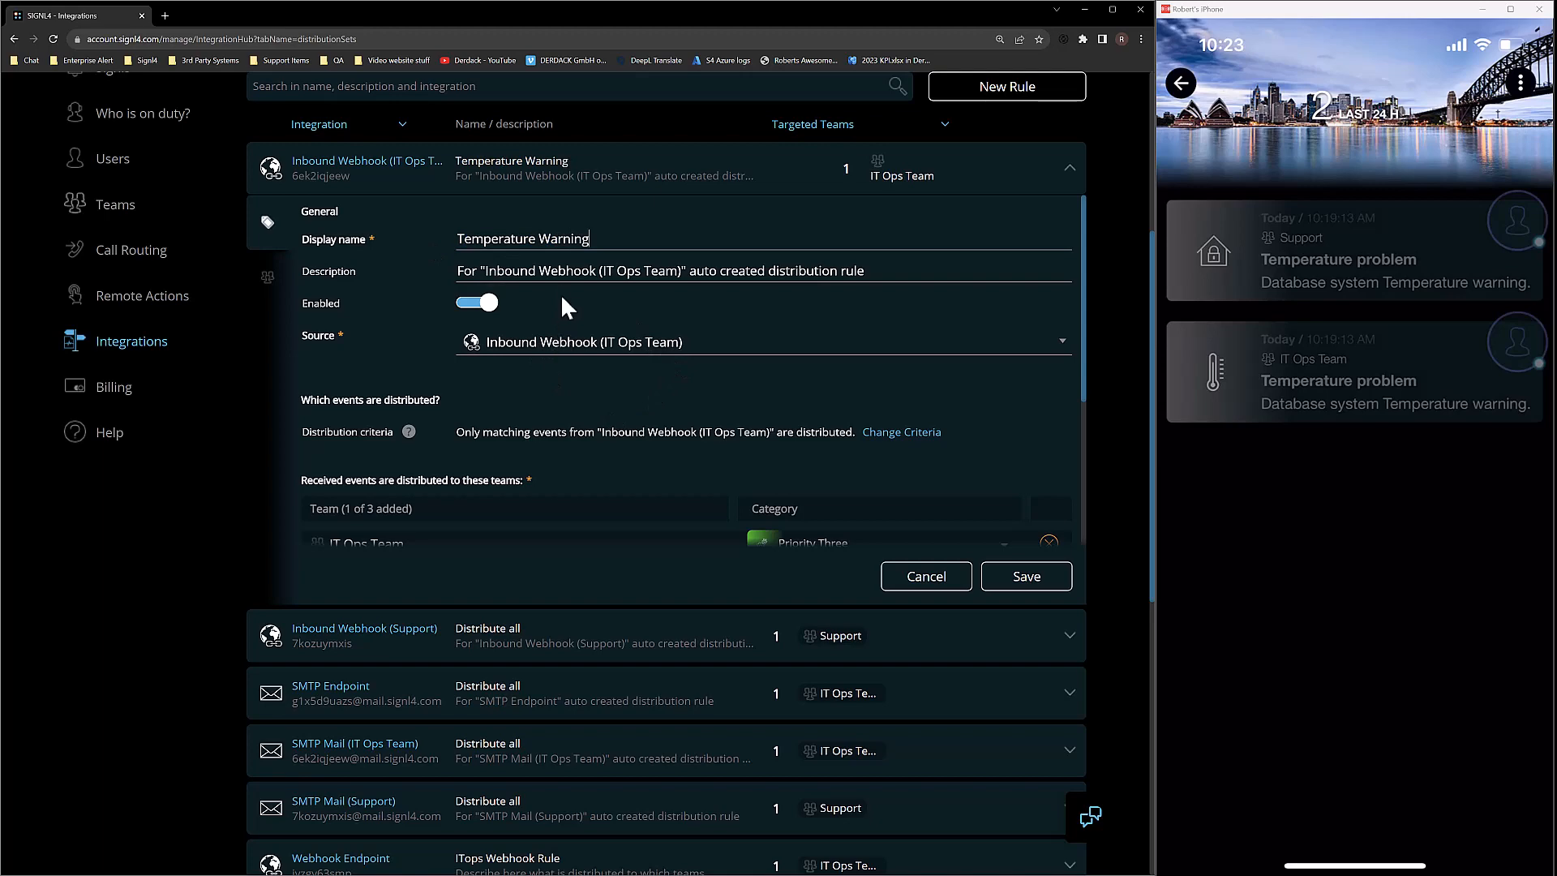
pyautogui.scroll(-1, 584, 329)
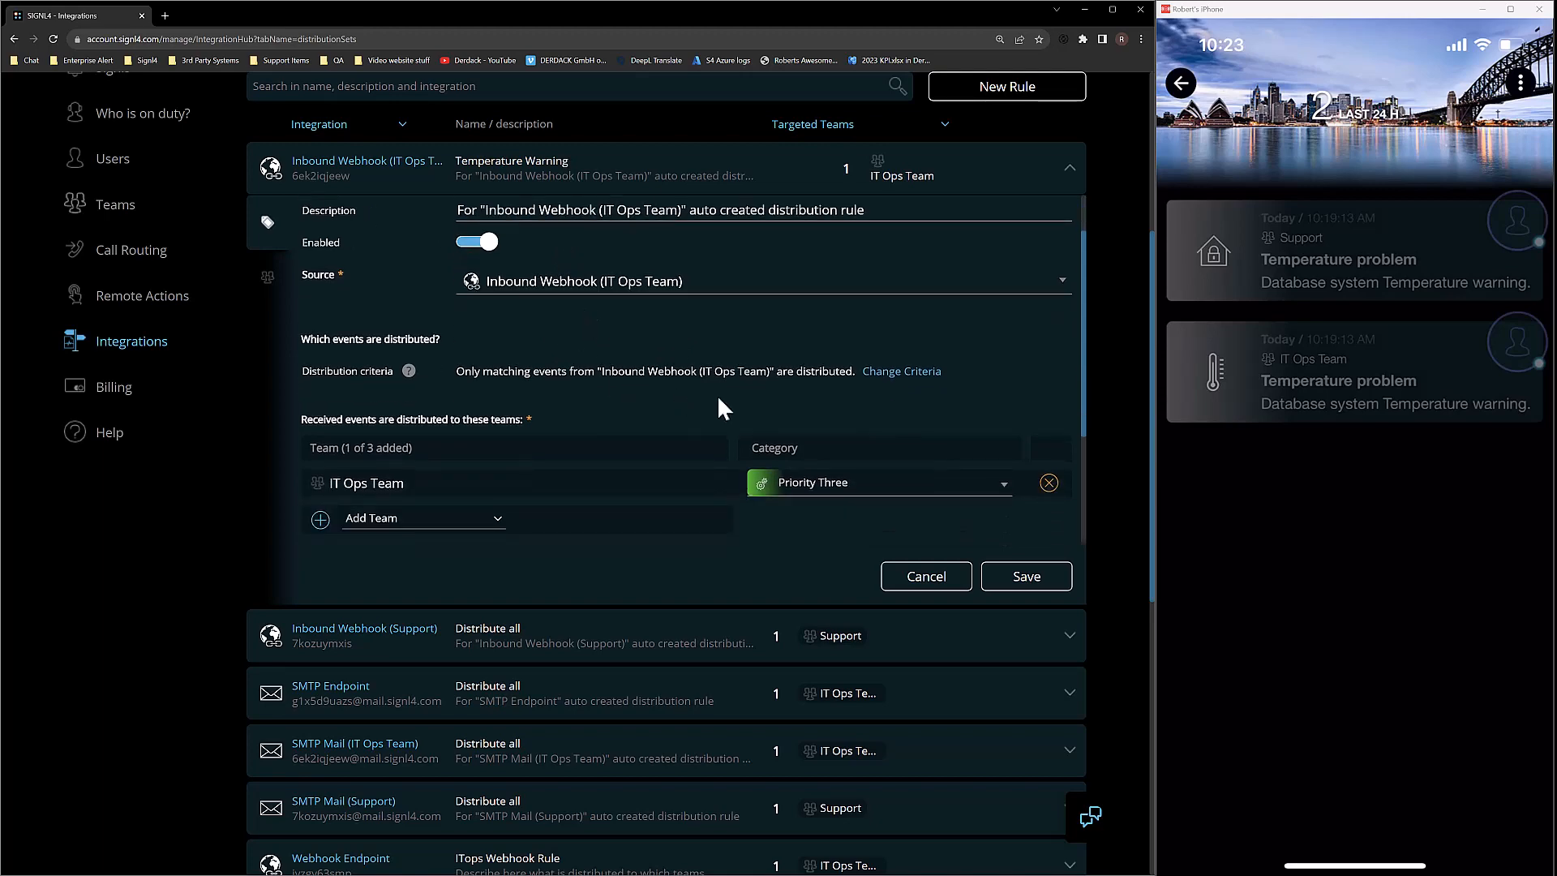
pyautogui.click(899, 373)
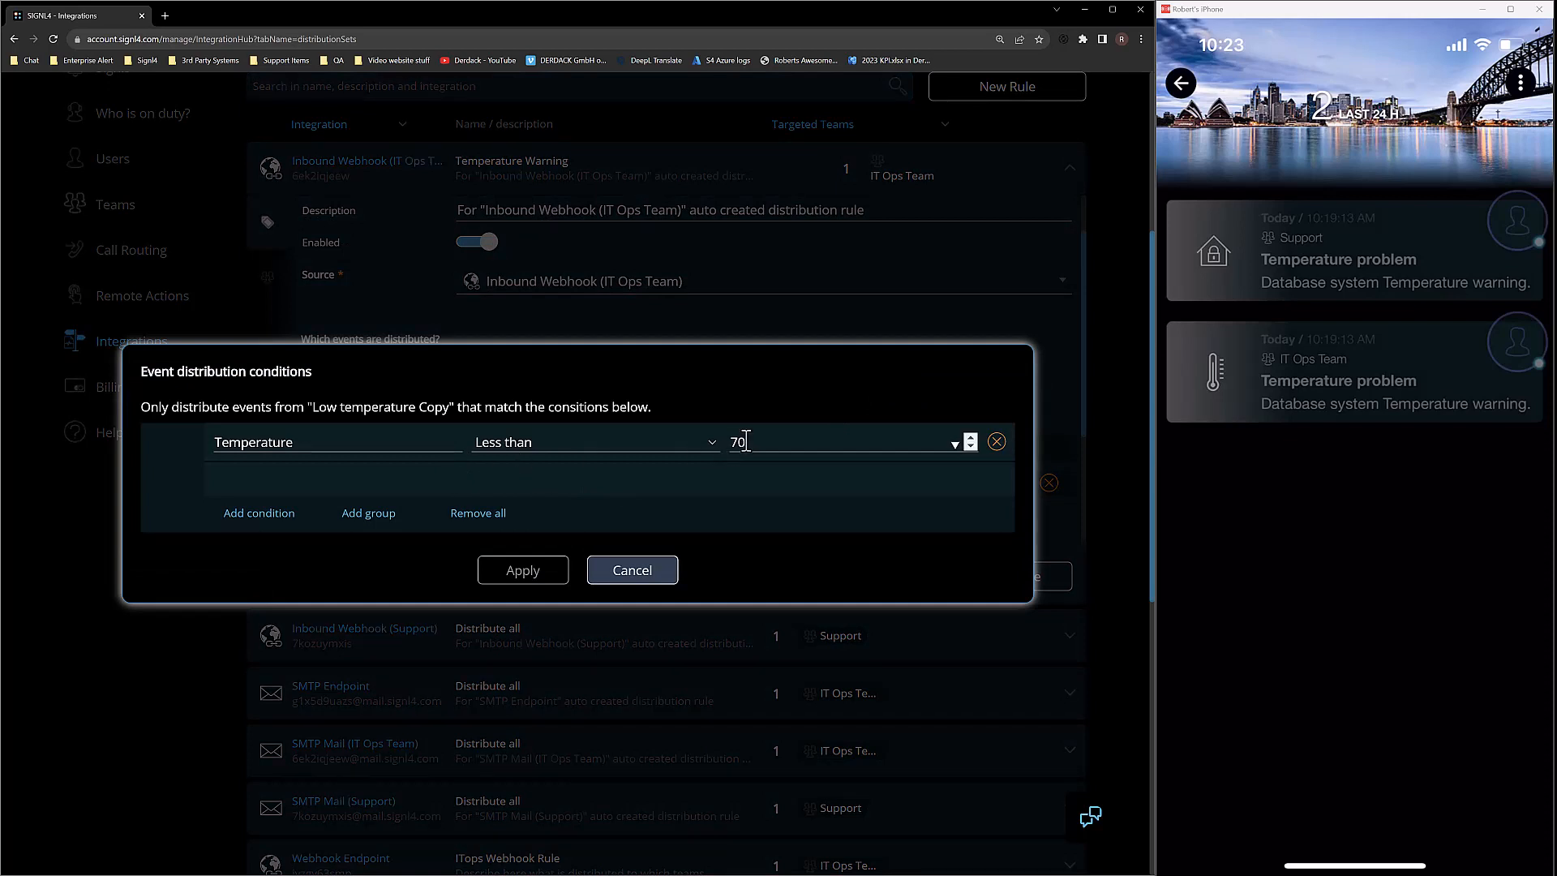
# Apply the conditions Temperature less than 99 and Temperature greater than 69.
pyautogui.moveTo(746, 442); pyautogui.dragTo(711, 445)
pyautogui.write('99')
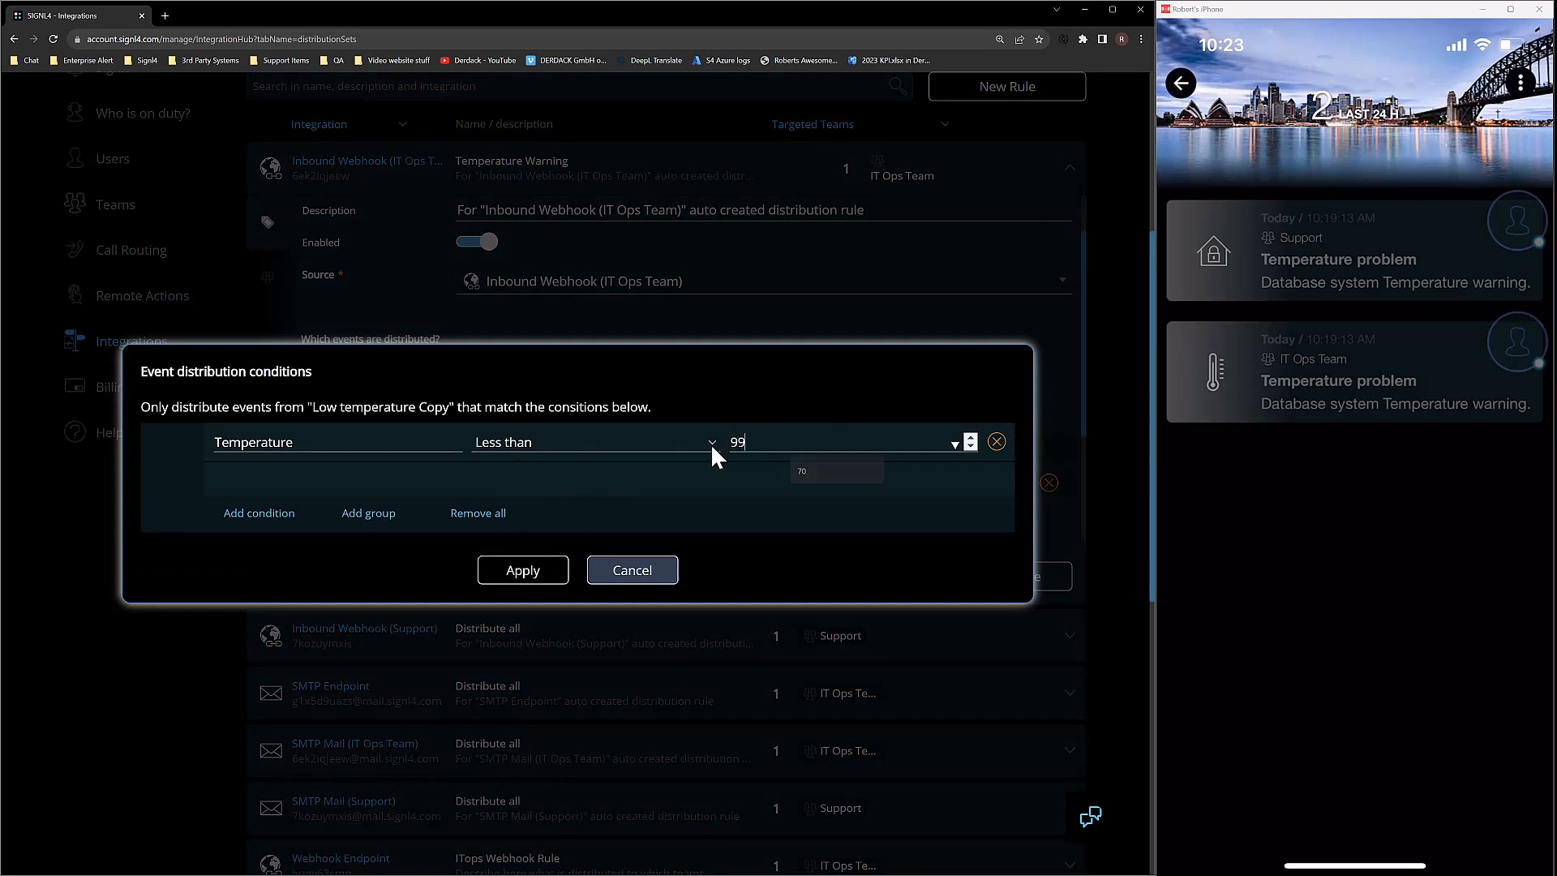
pyautogui.click(267, 513)
pyautogui.click(279, 483)
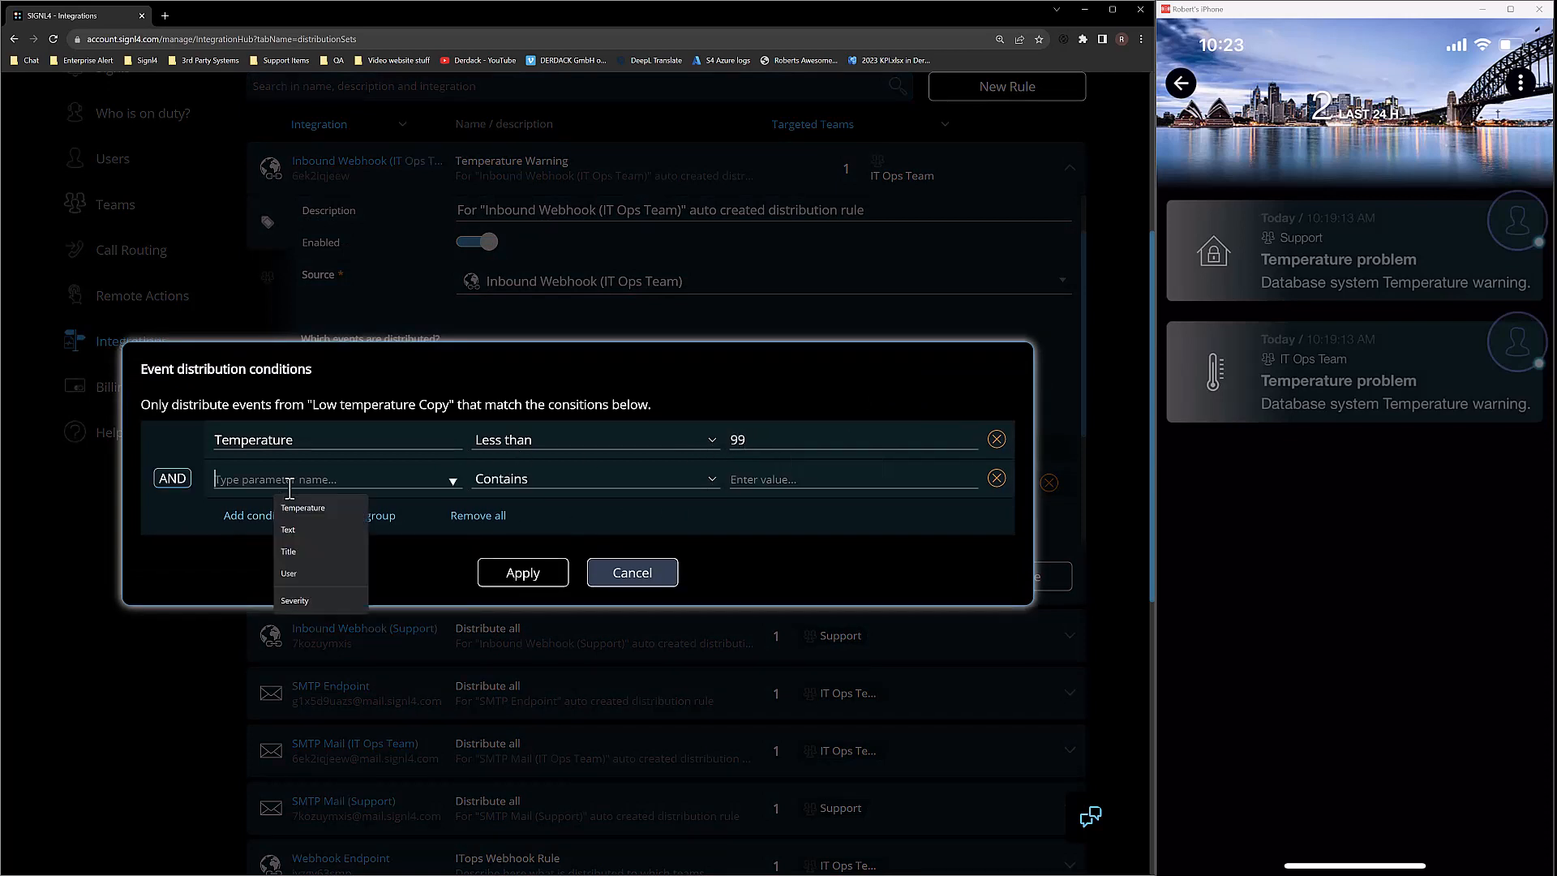
pyautogui.click(320, 509)
pyautogui.click(540, 479)
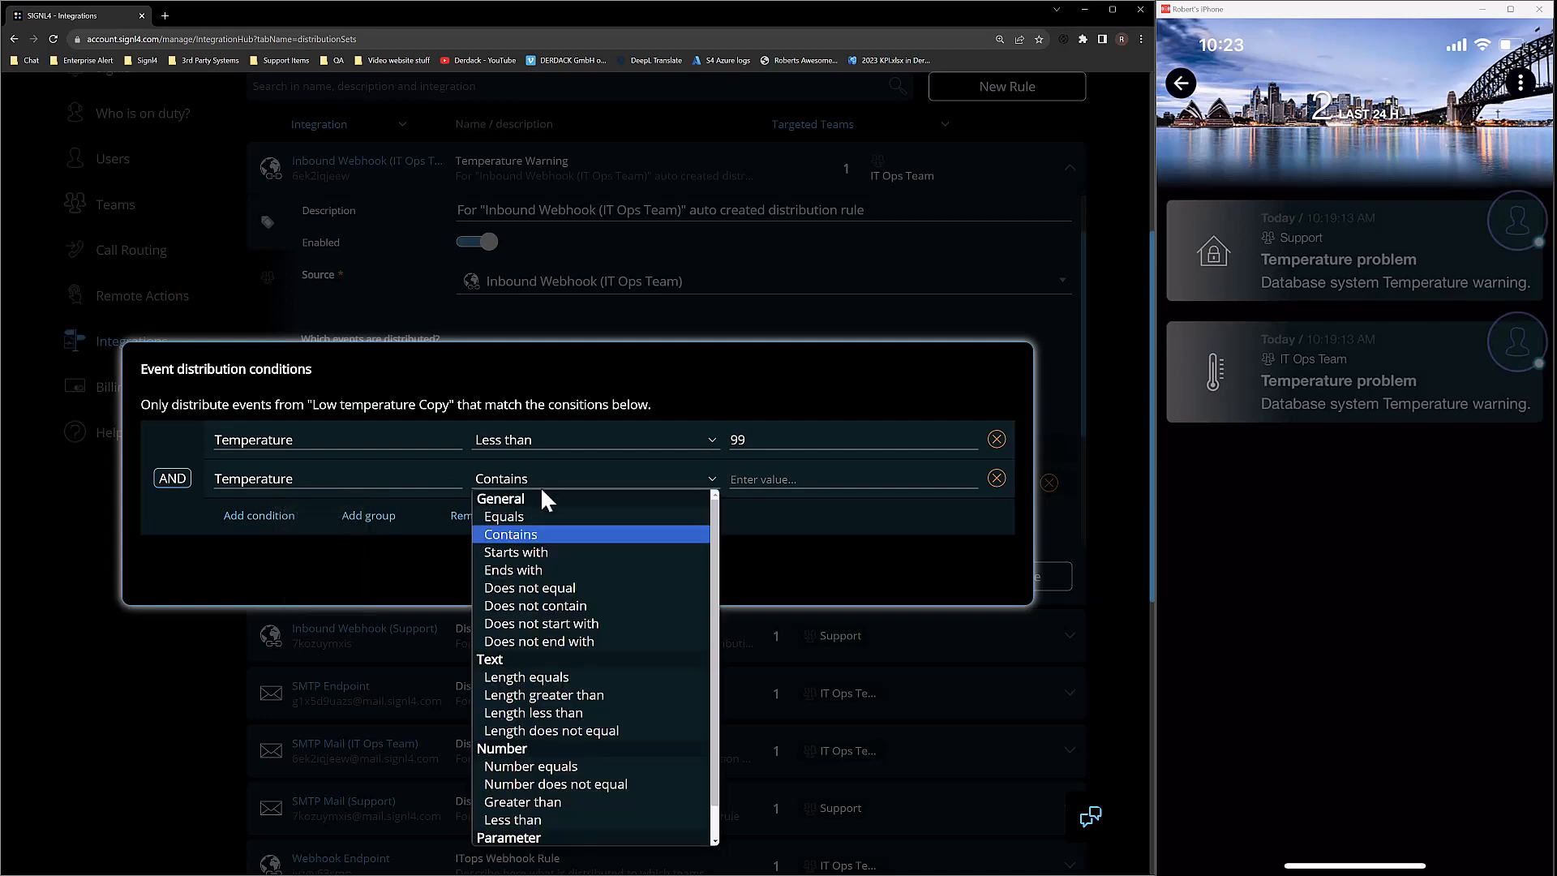
pyautogui.click(521, 758)
pyautogui.click(793, 482)
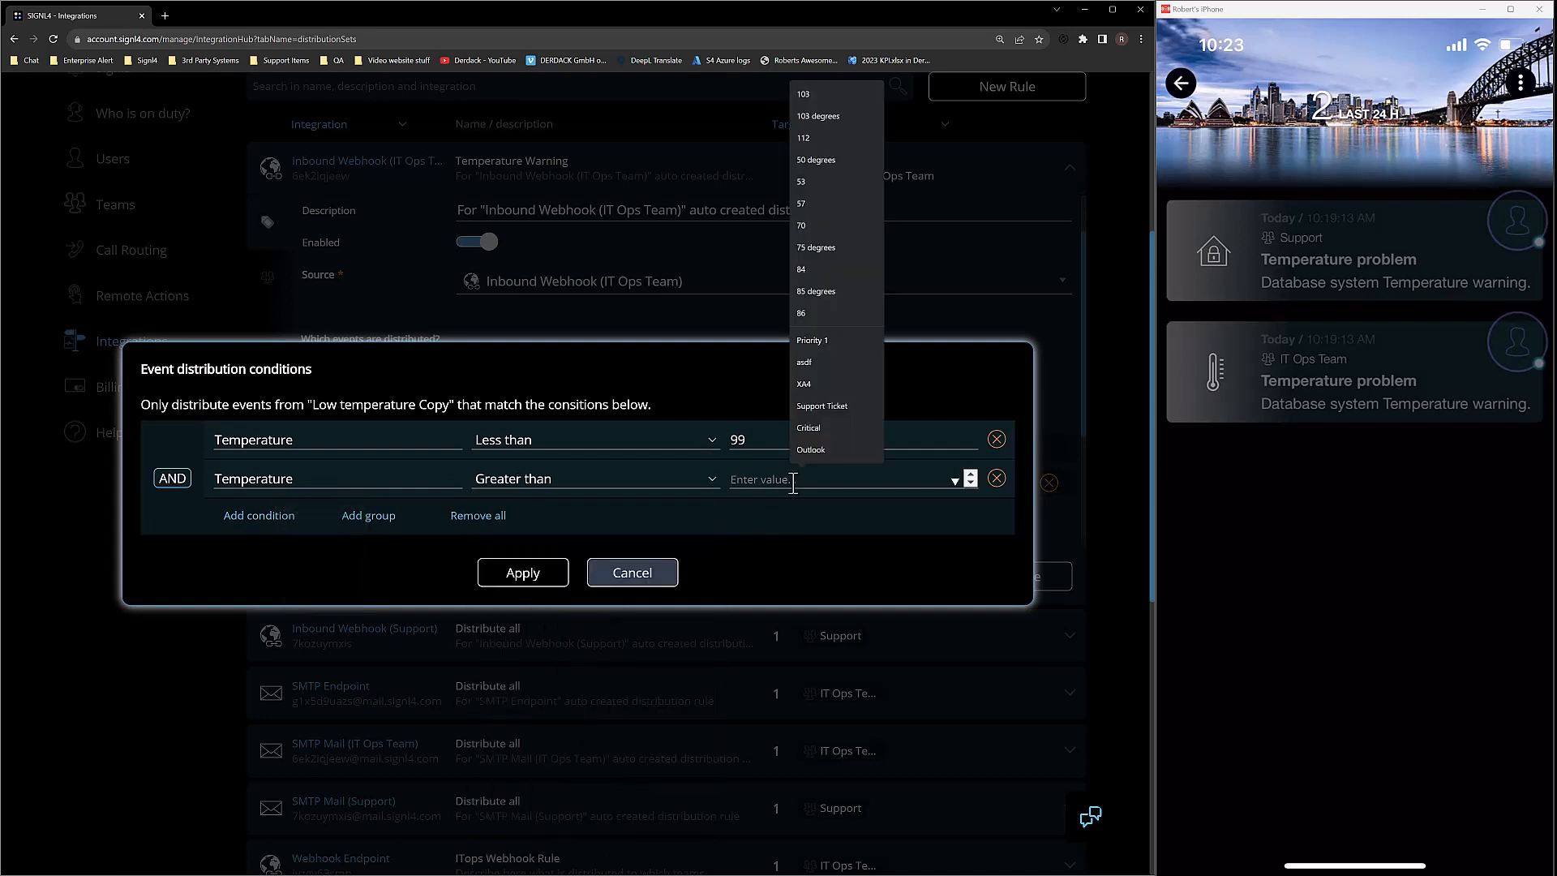
pyautogui.write('69')
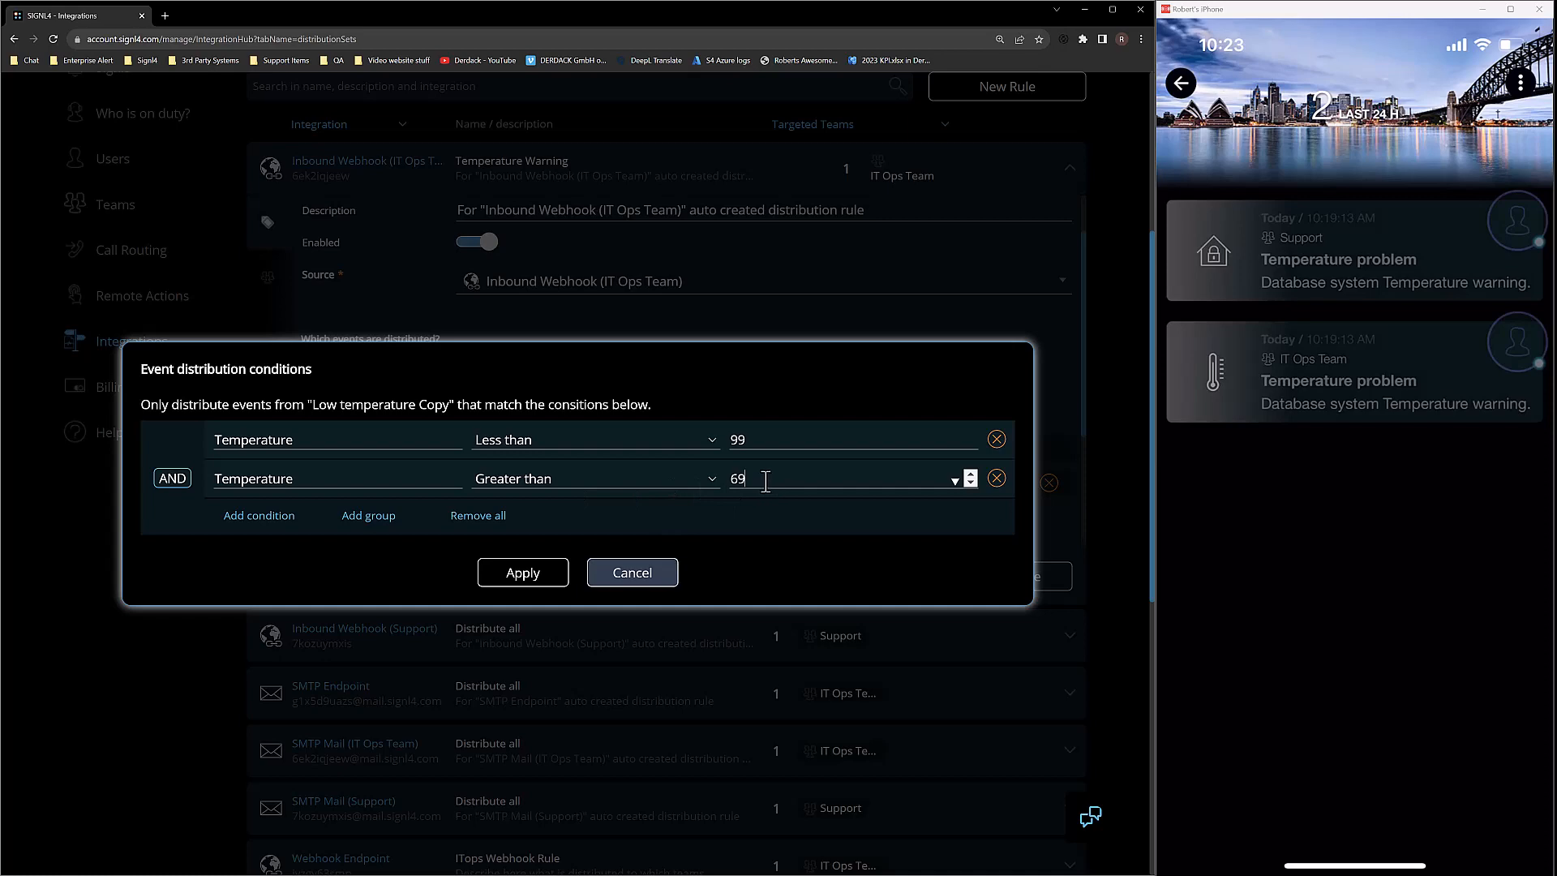
pyautogui.click(529, 576)
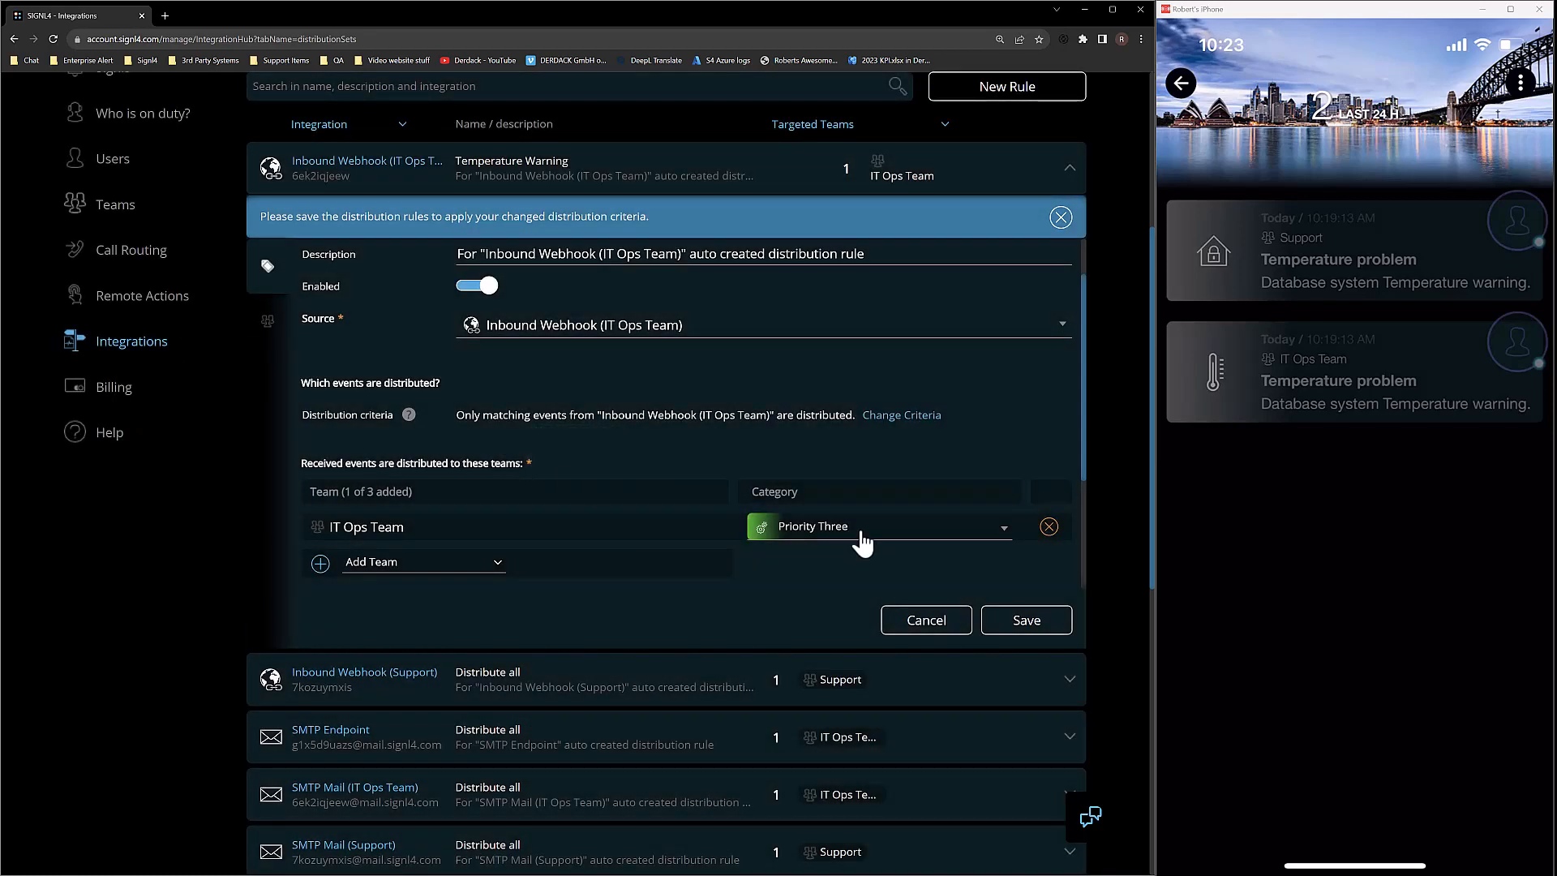
# Set the IT Ops Team category to Priority Two and save Temperature Warning.
pyautogui.click(859, 534)
pyautogui.scroll(-1, 862, 551)
pyautogui.scroll(-2, 843, 673)
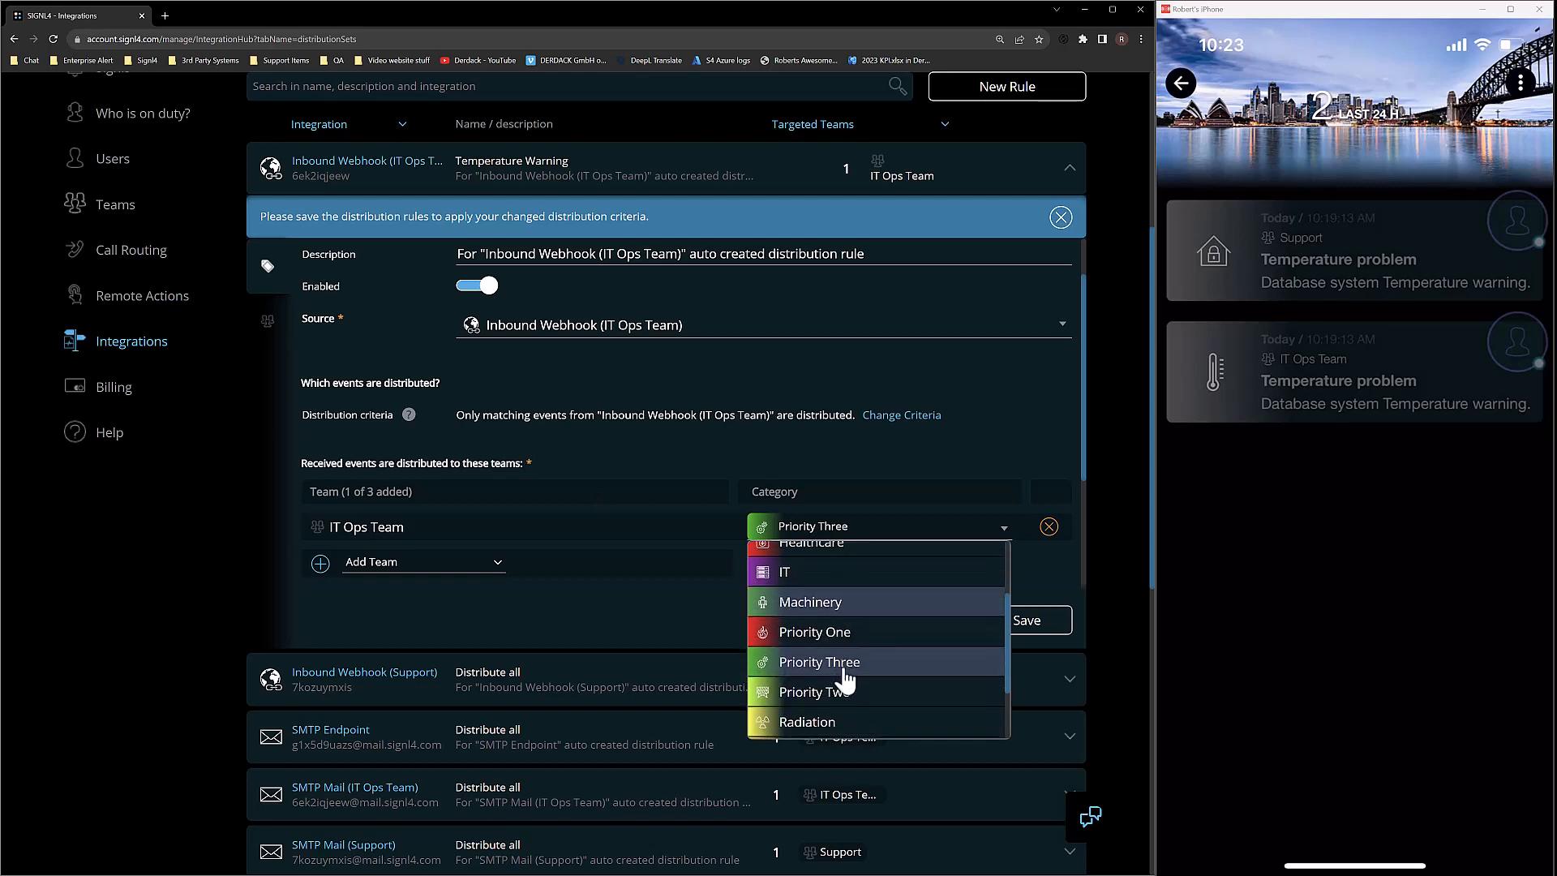
pyautogui.click(837, 694)
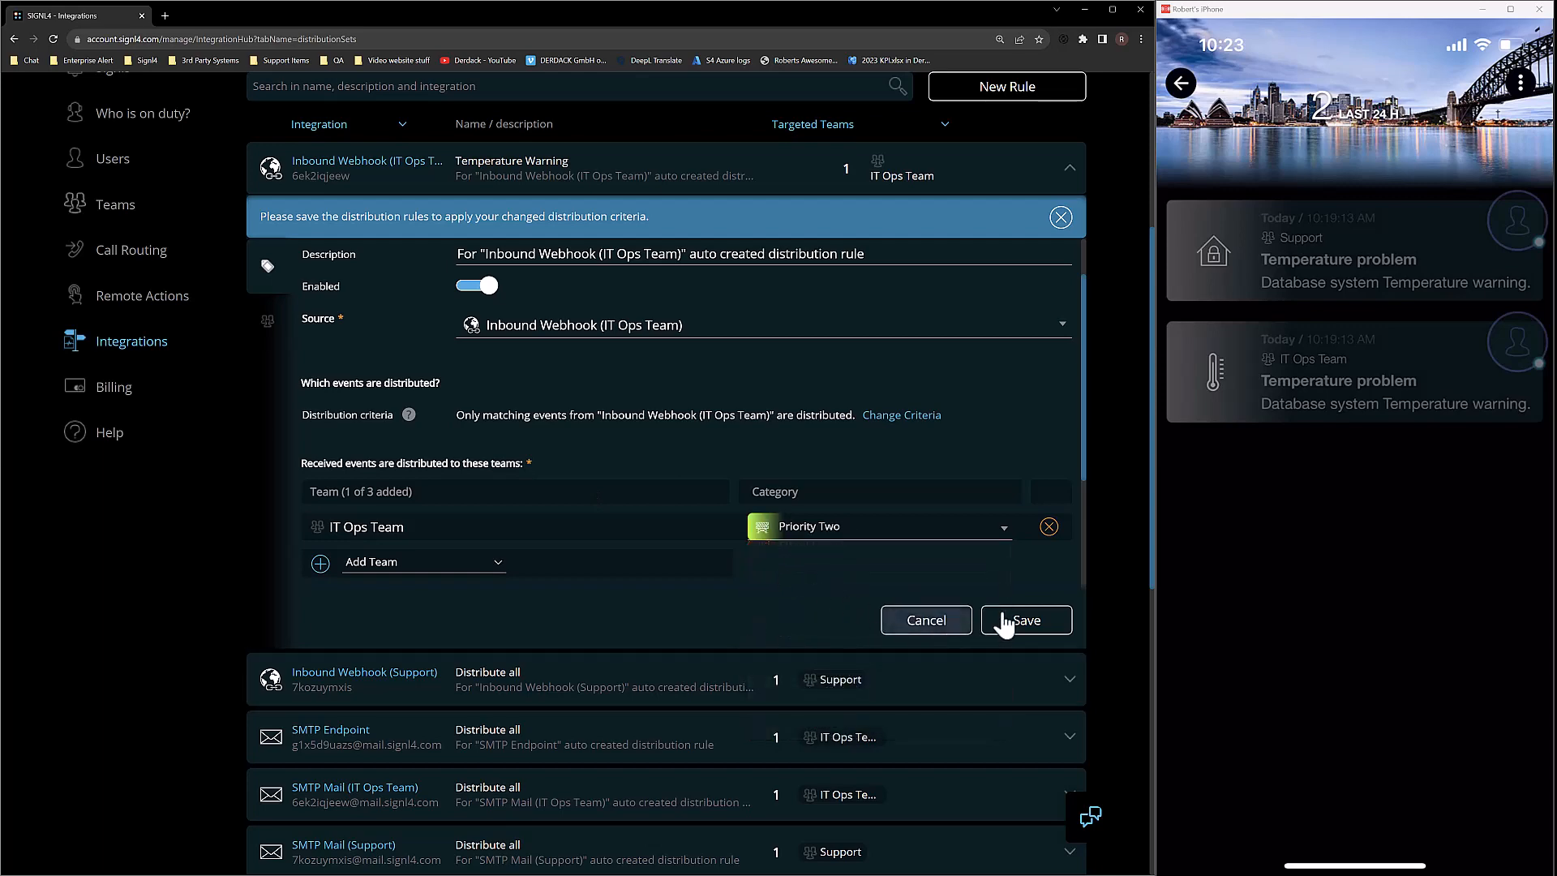
pyautogui.click(1024, 621)
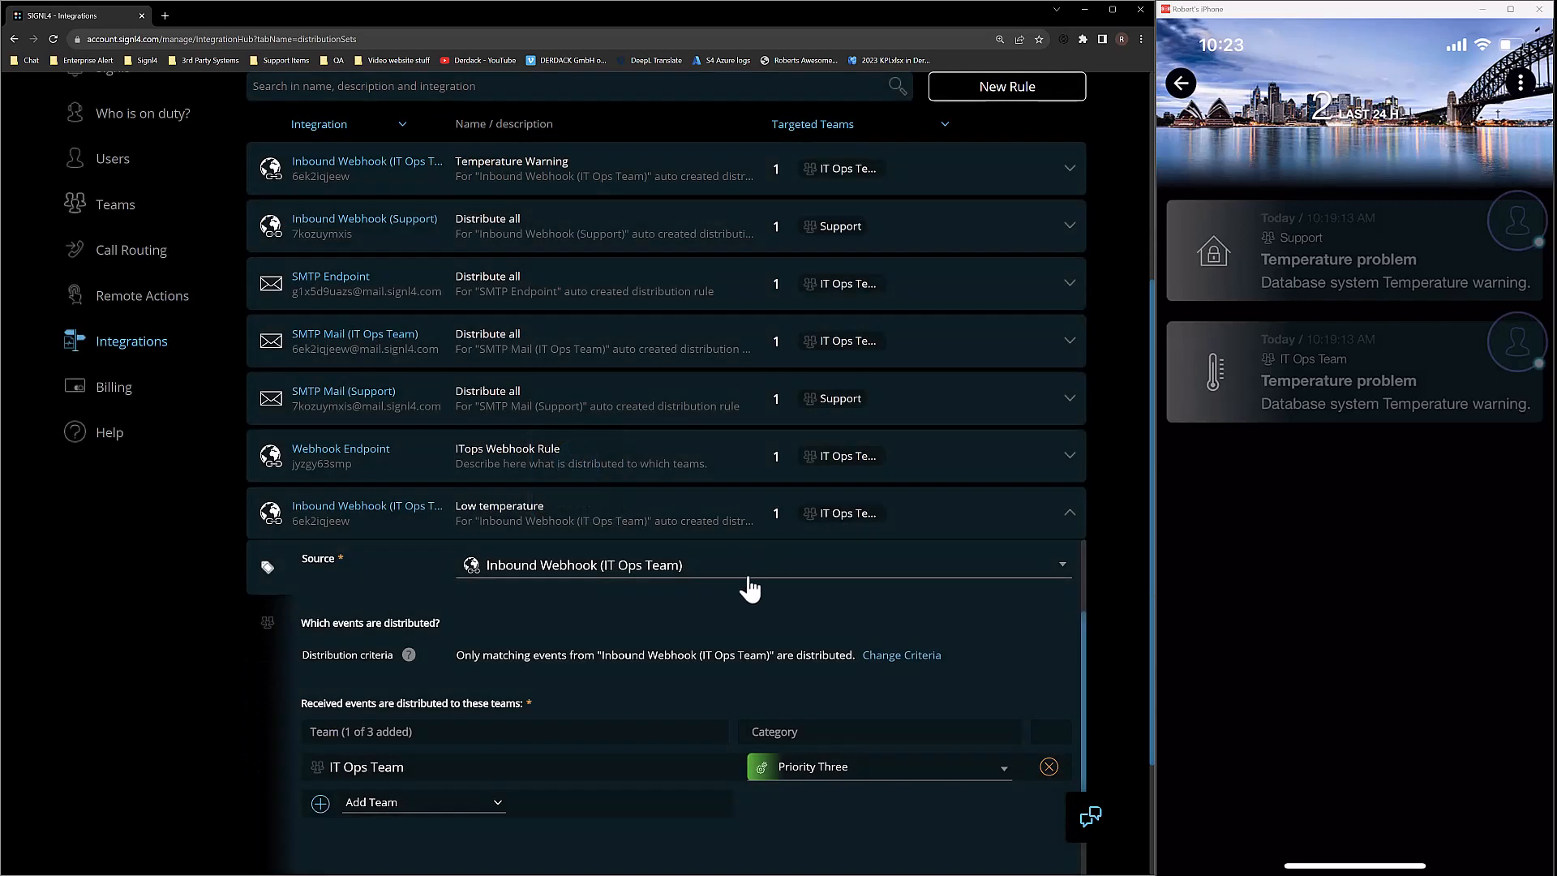
# Duplicate the Low temperature rule again for the High Temperature Alert rule.
pyautogui.scroll(-3, 733, 698)
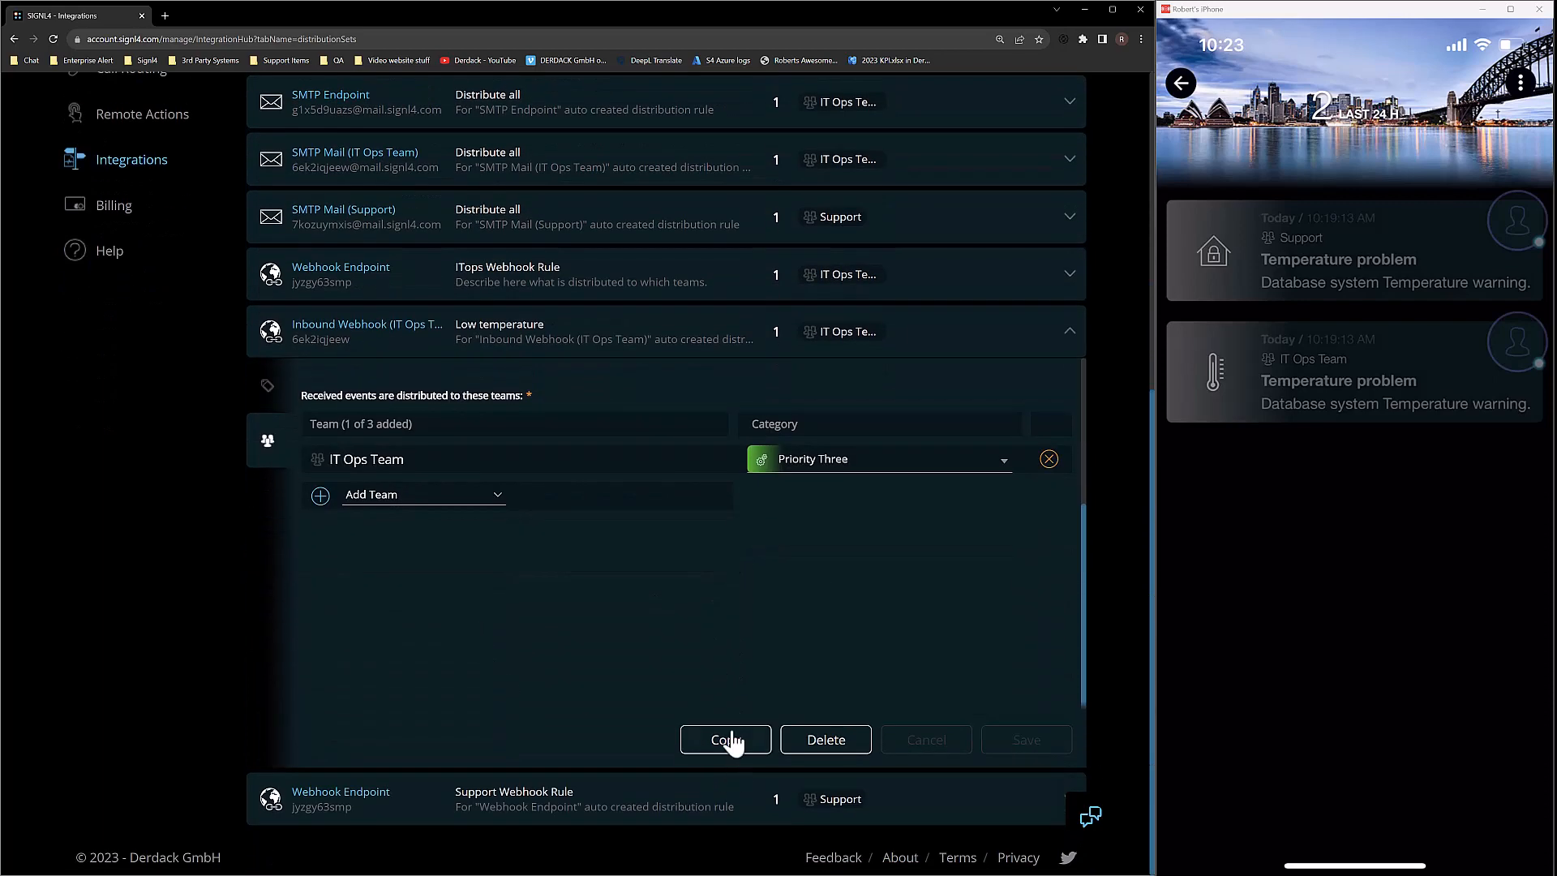
pyautogui.click(725, 740)
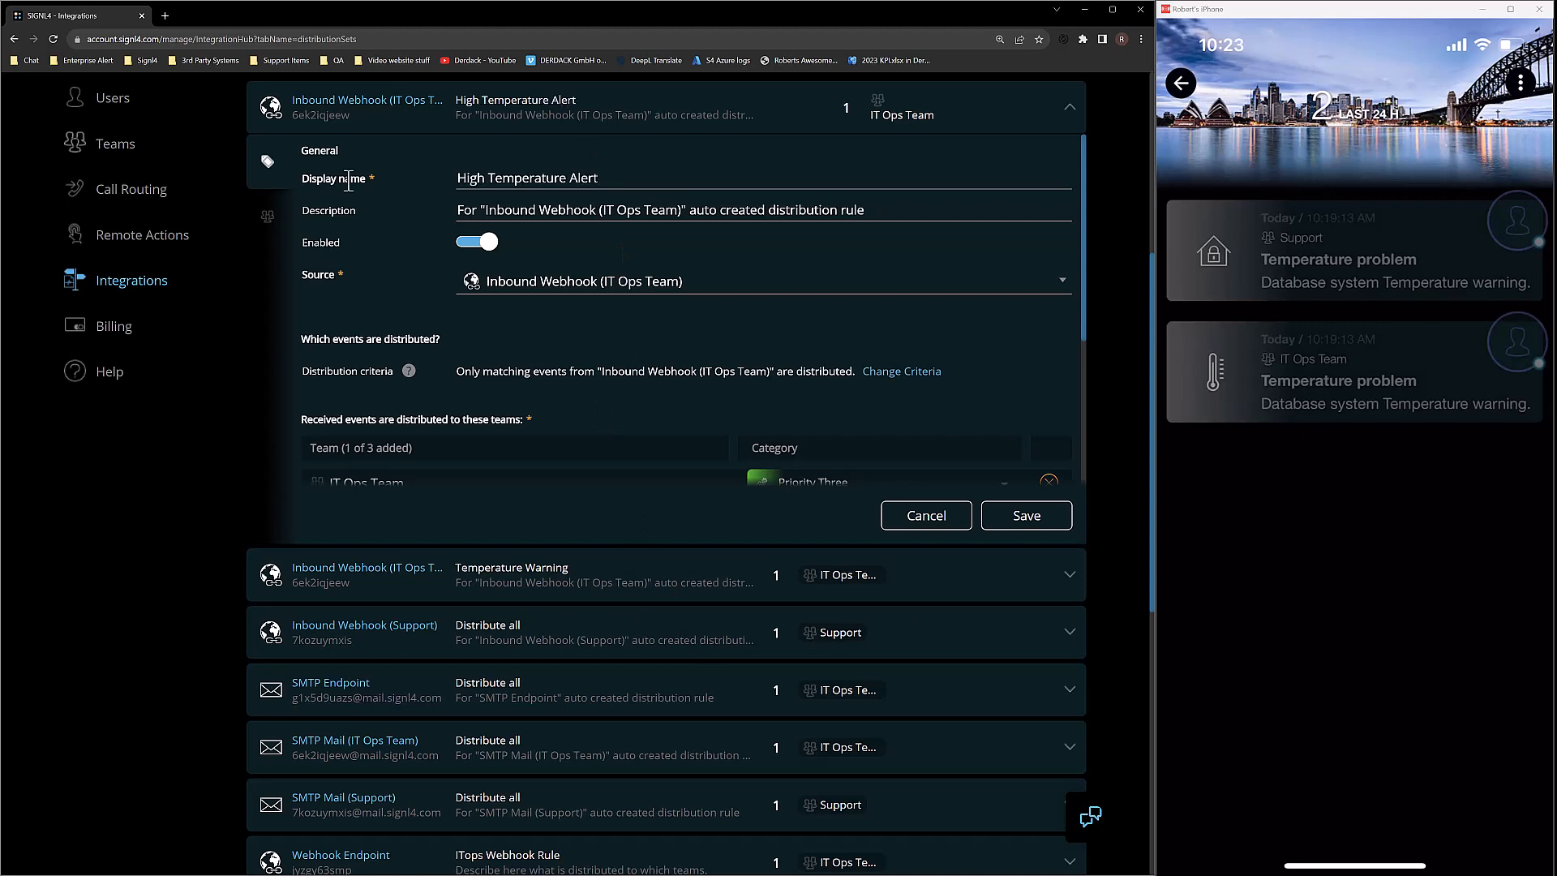
pyautogui.scroll(-1, 886, 389)
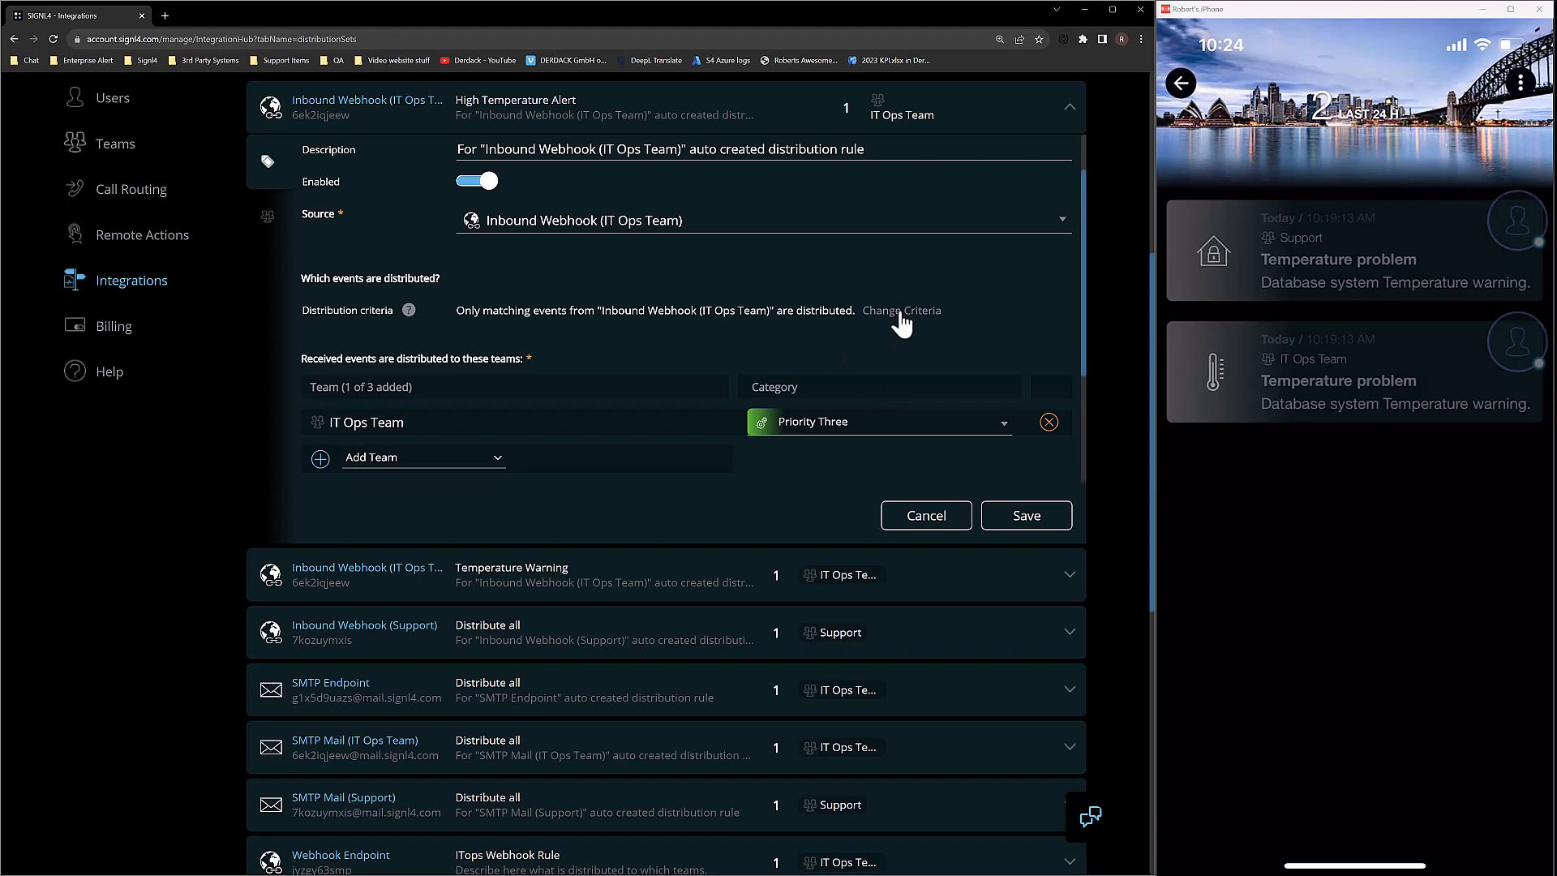
# Change the copied rule's condition to Temperature greater than 98 and apply it.
pyautogui.click(900, 312)
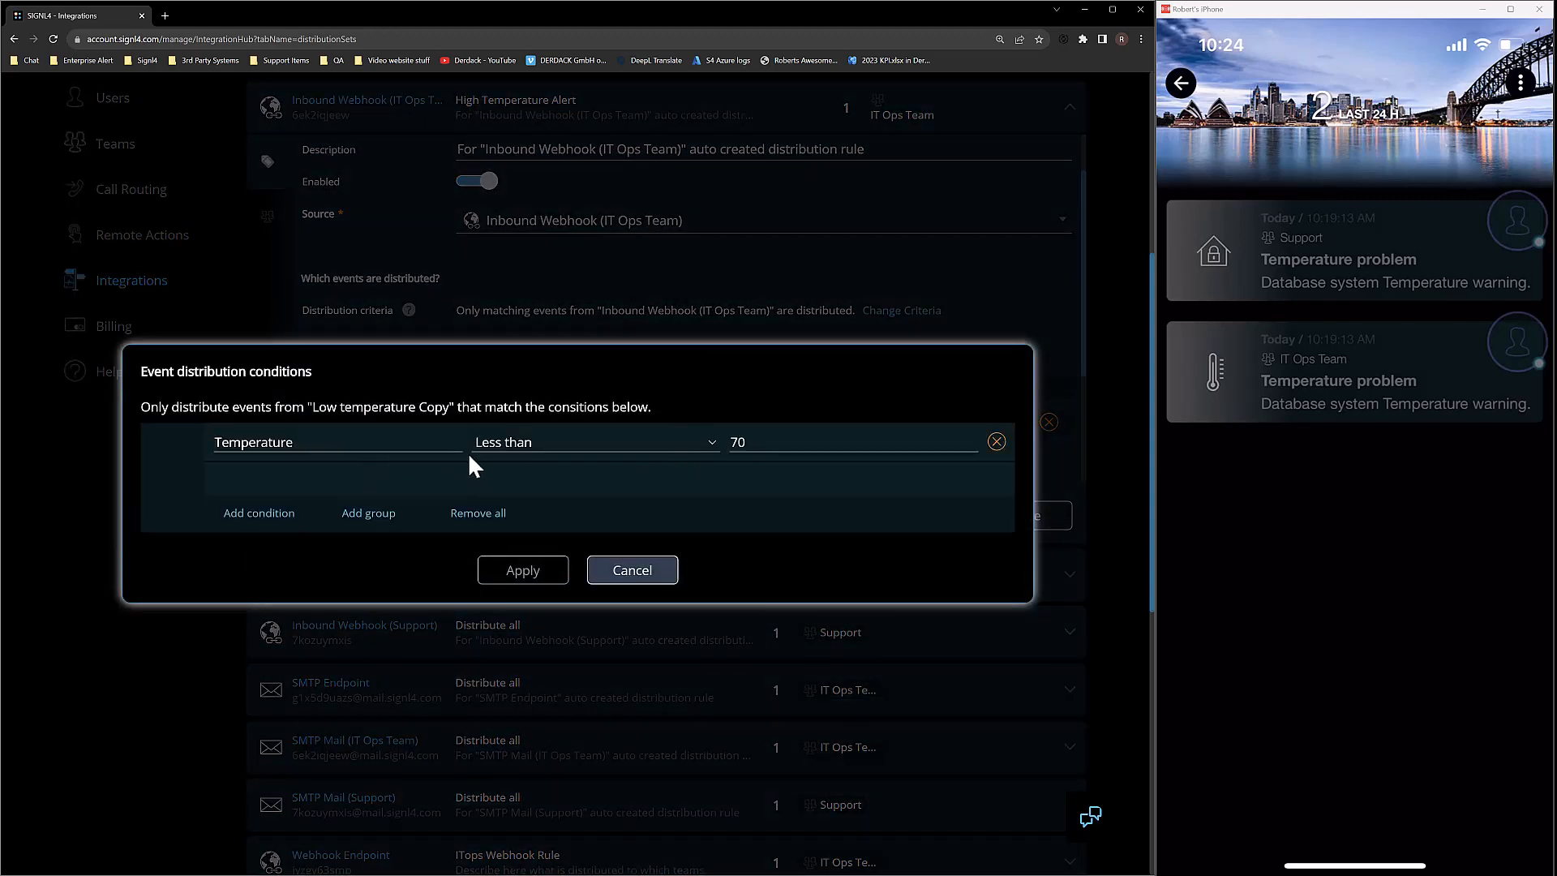
pyautogui.click(531, 441)
pyautogui.scroll(-2, 557, 685)
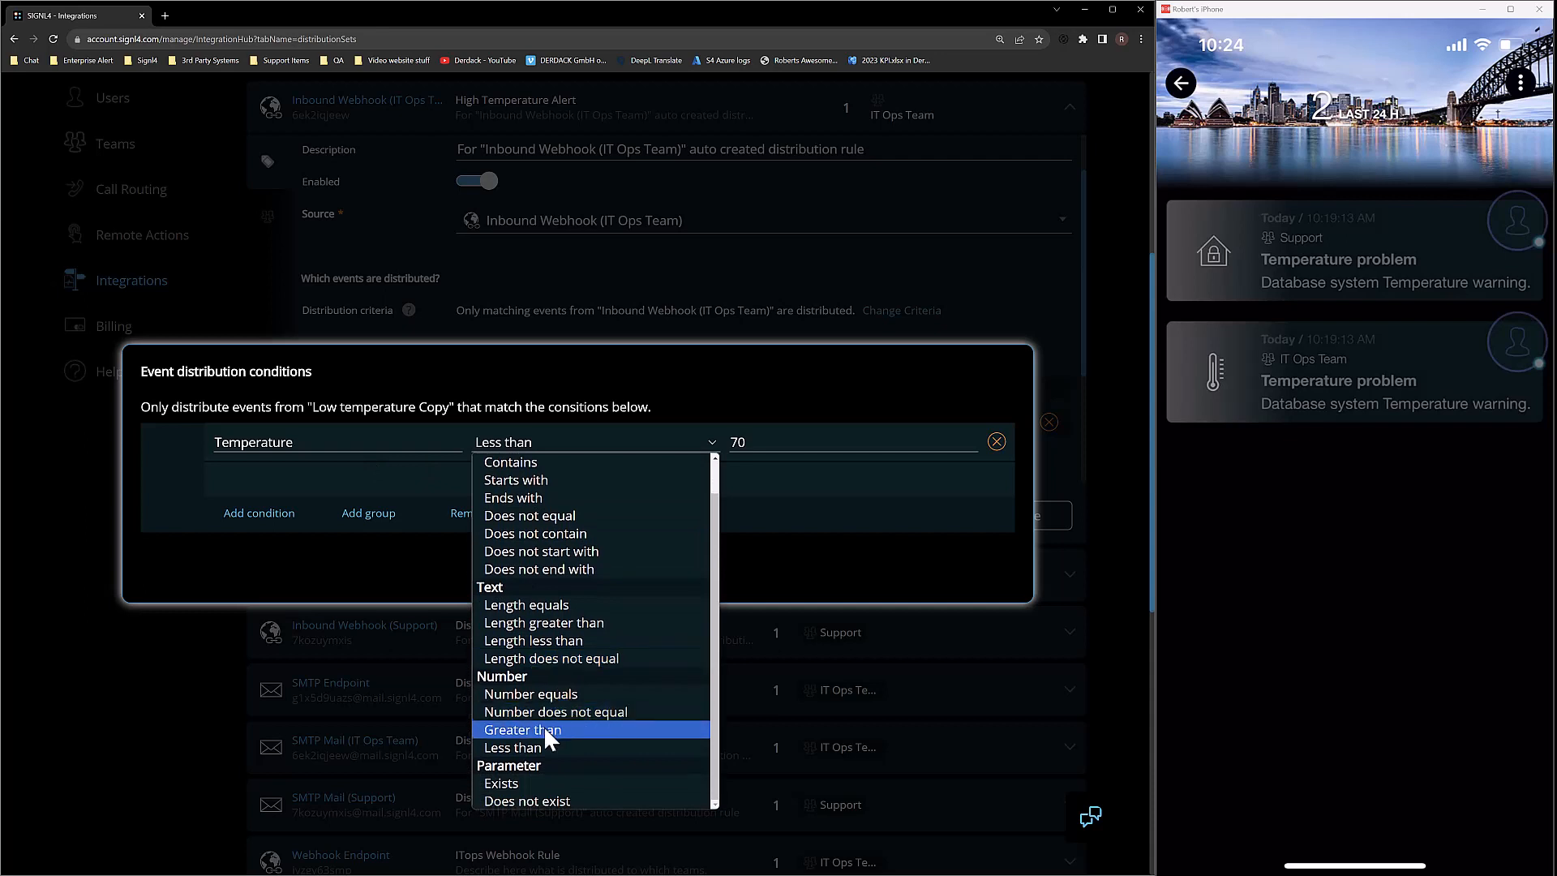
pyautogui.click(538, 726)
pyautogui.doubleClick(768, 444)
pyautogui.write('98')
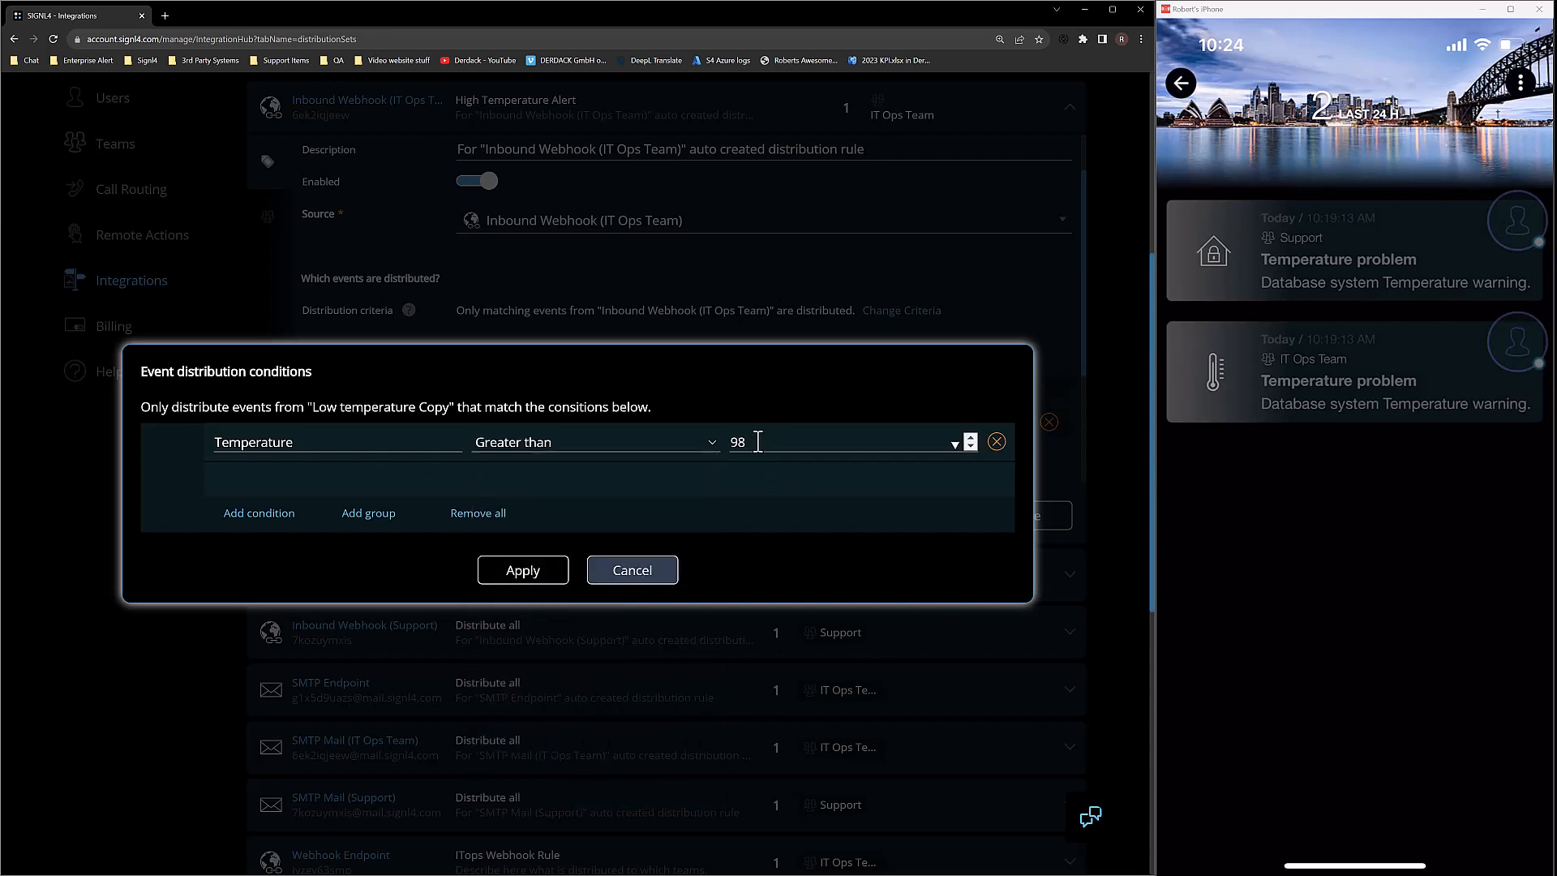
pyautogui.click(540, 572)
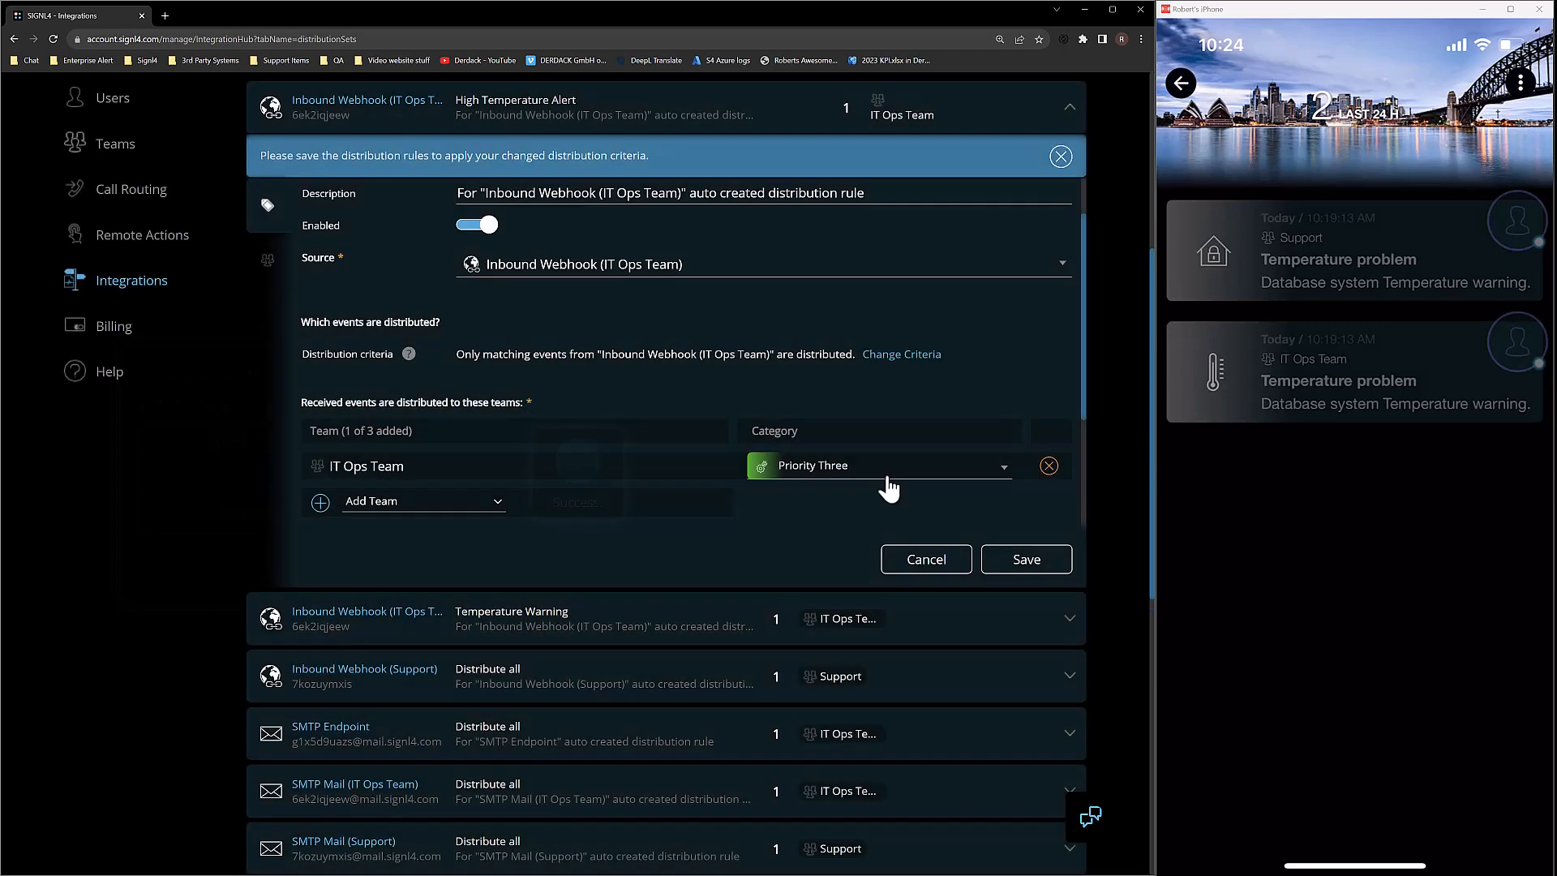
pyautogui.click(884, 476)
# Route IT Ops Team alerts as Priority One, add Sec Ops and Support teams, and save.
pyautogui.scroll(-1, 811, 507)
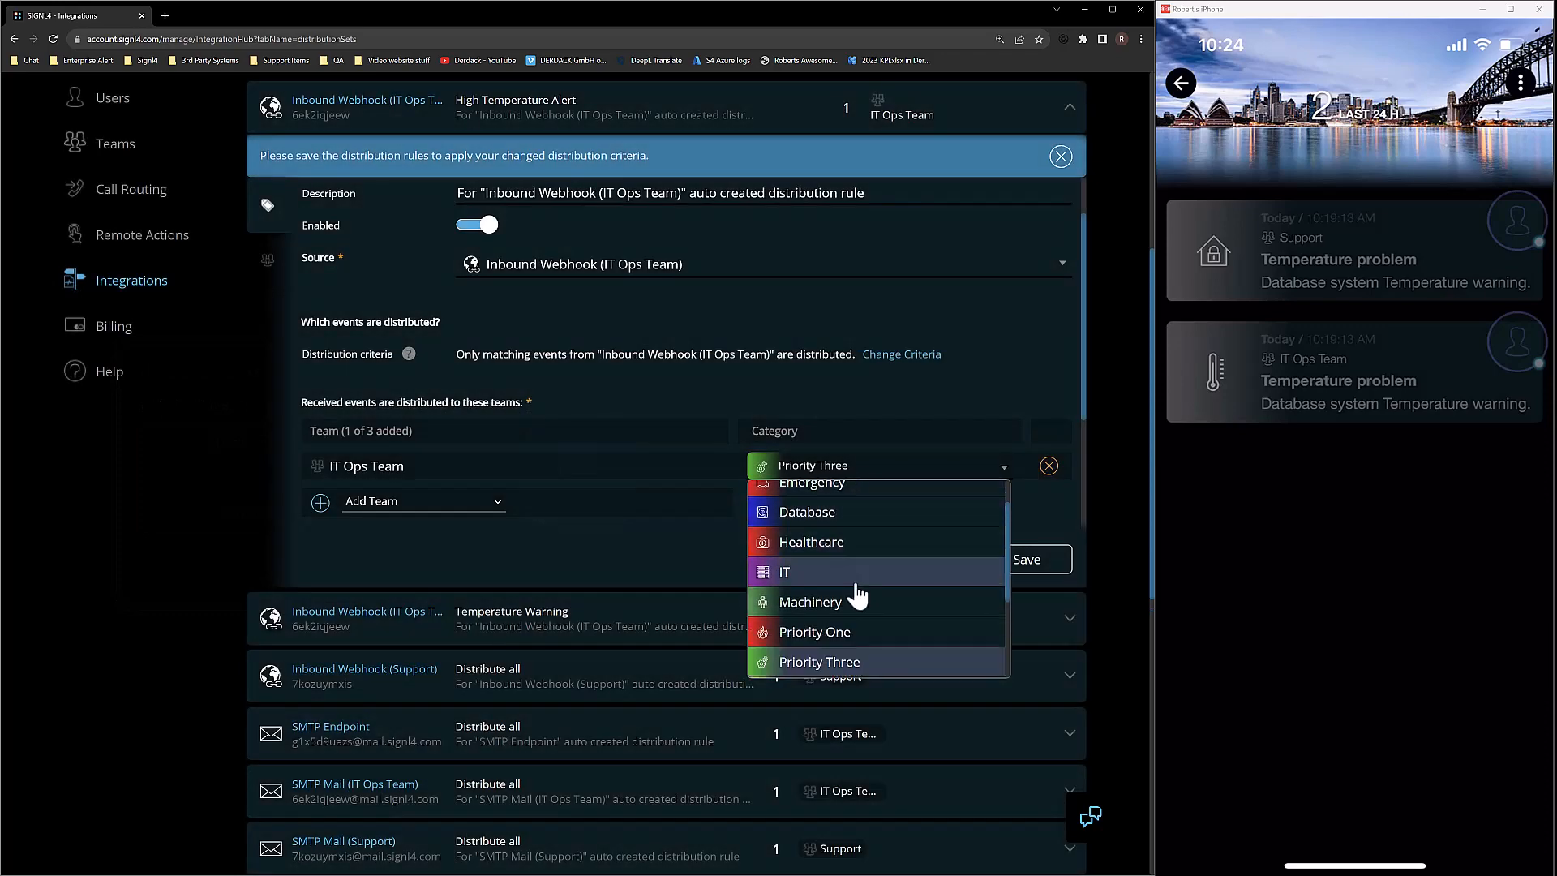
pyautogui.click(843, 640)
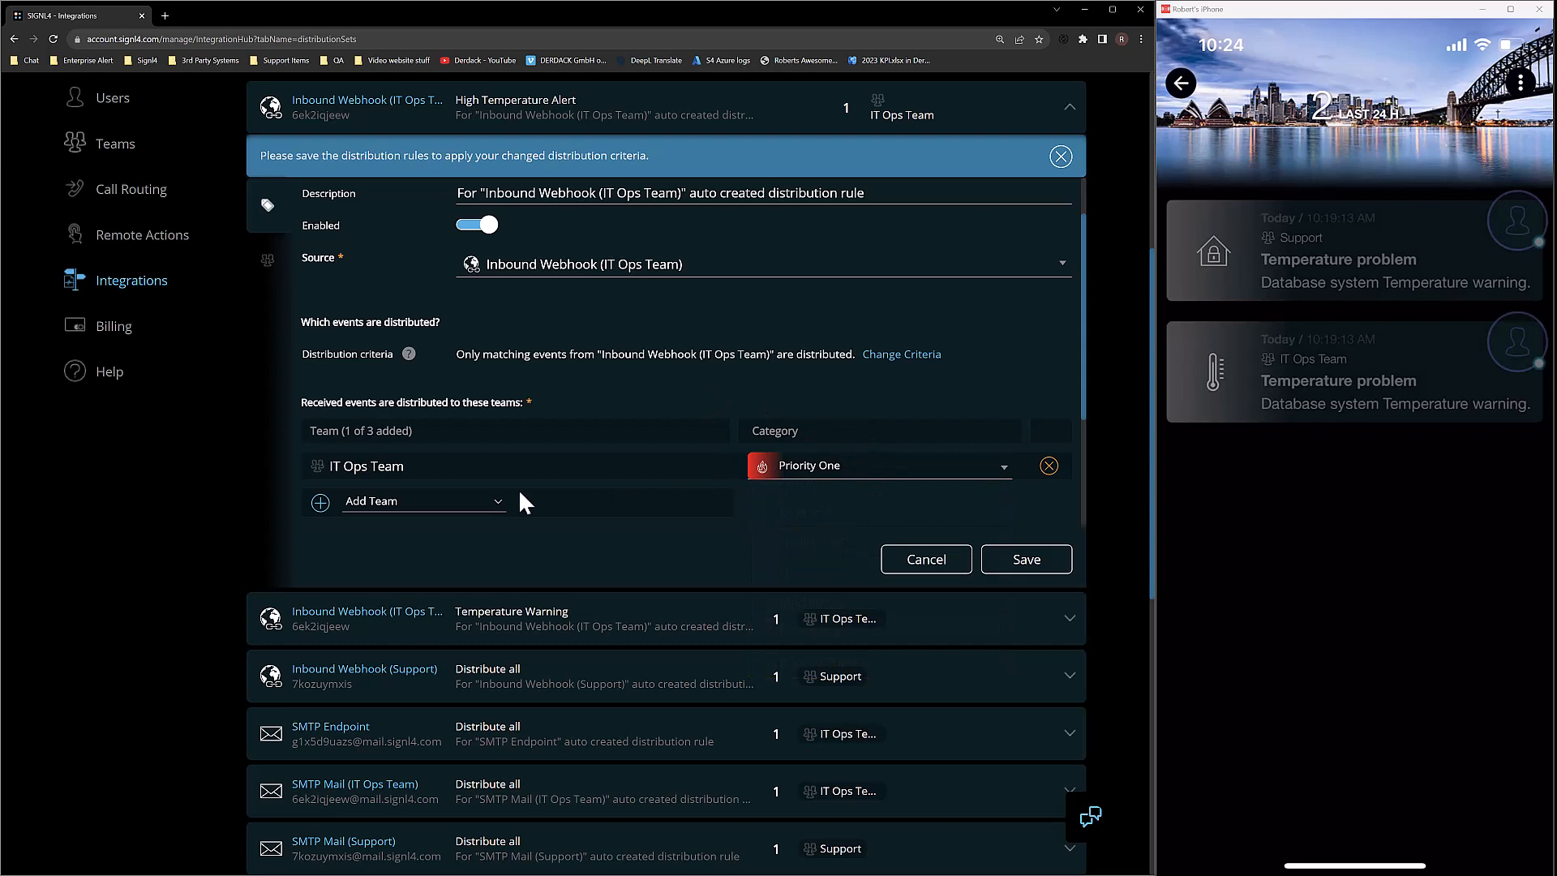
pyautogui.click(453, 500)
pyautogui.click(409, 523)
pyautogui.scroll(-1, 744, 514)
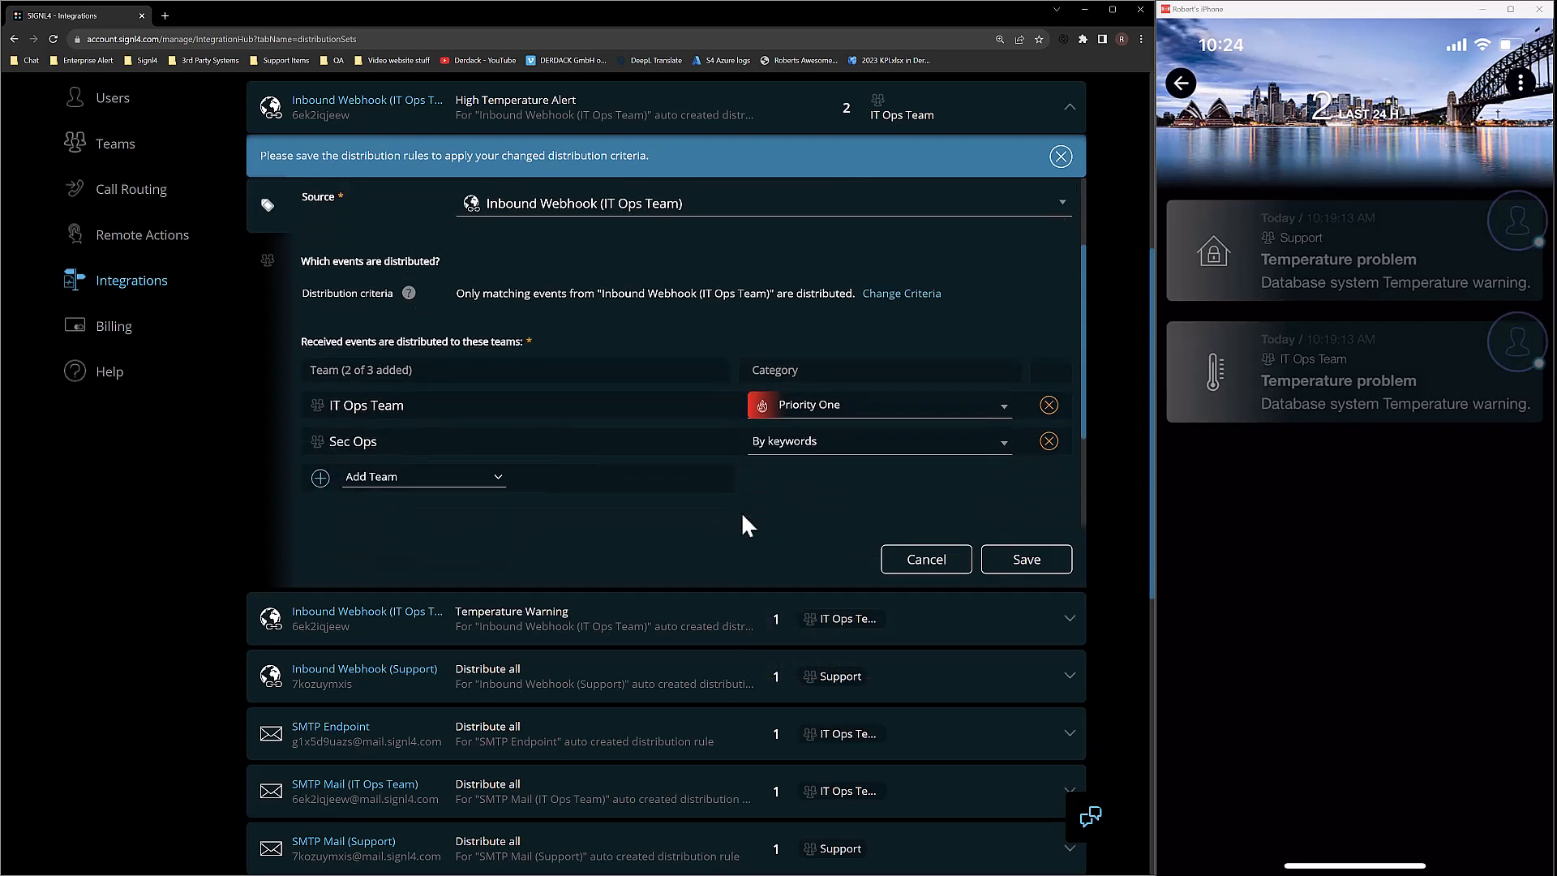
pyautogui.click(421, 477)
pyautogui.click(467, 502)
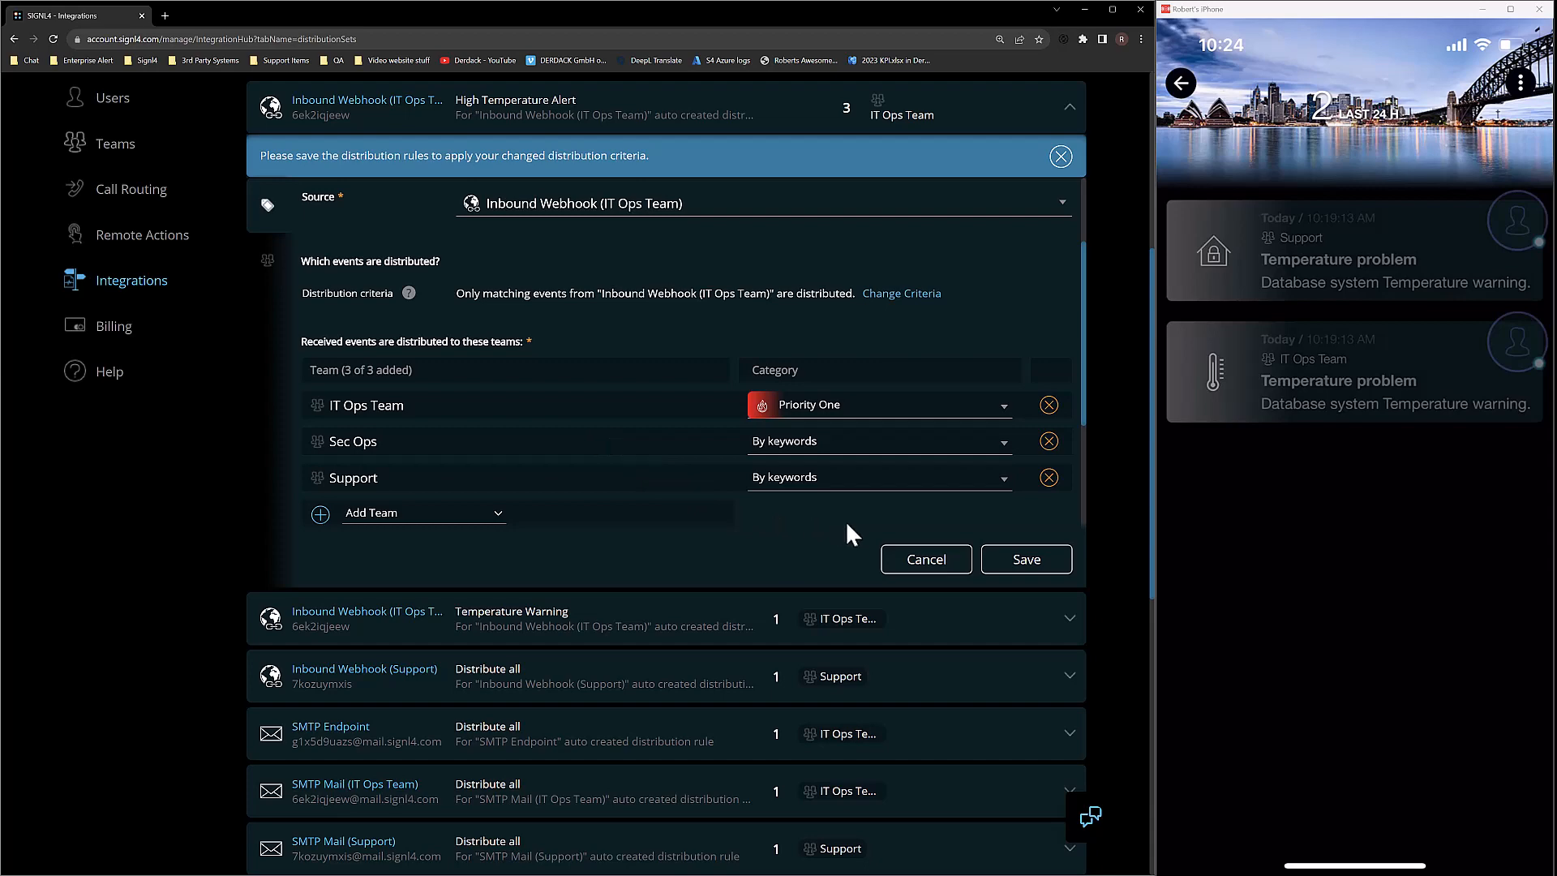
pyautogui.scroll(2, 845, 521)
pyautogui.click(1023, 566)
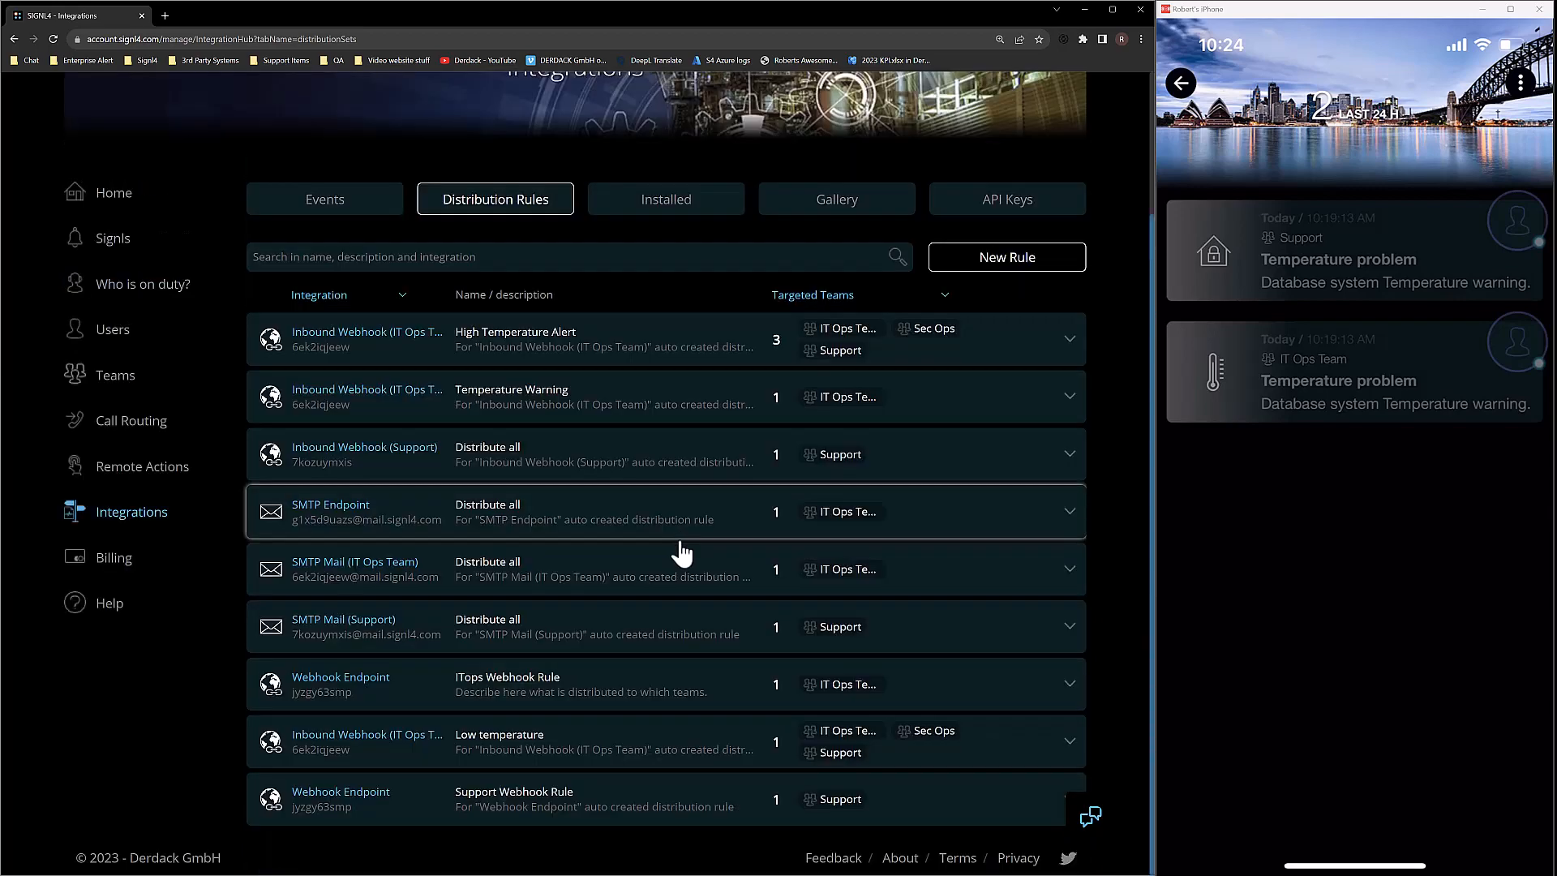
# Filter by Inbound Webhook (IT Ops Team), then expand Low temperature, Temperature Warning and High Temperature Alert.
pyautogui.click(402, 295)
pyautogui.click(393, 328)
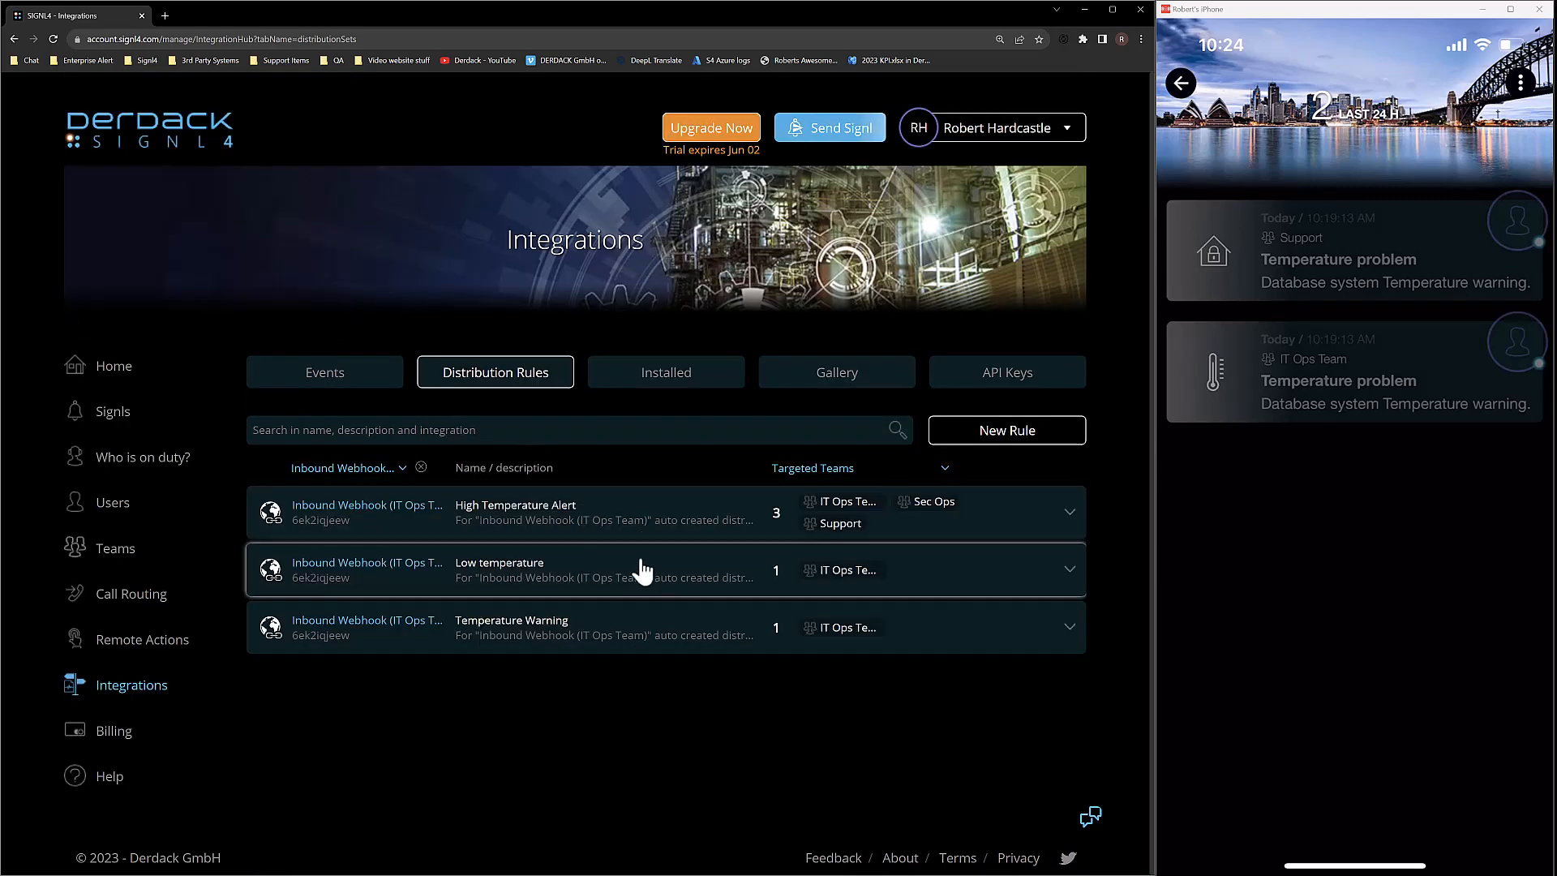
pyautogui.click(614, 624)
pyautogui.click(625, 298)
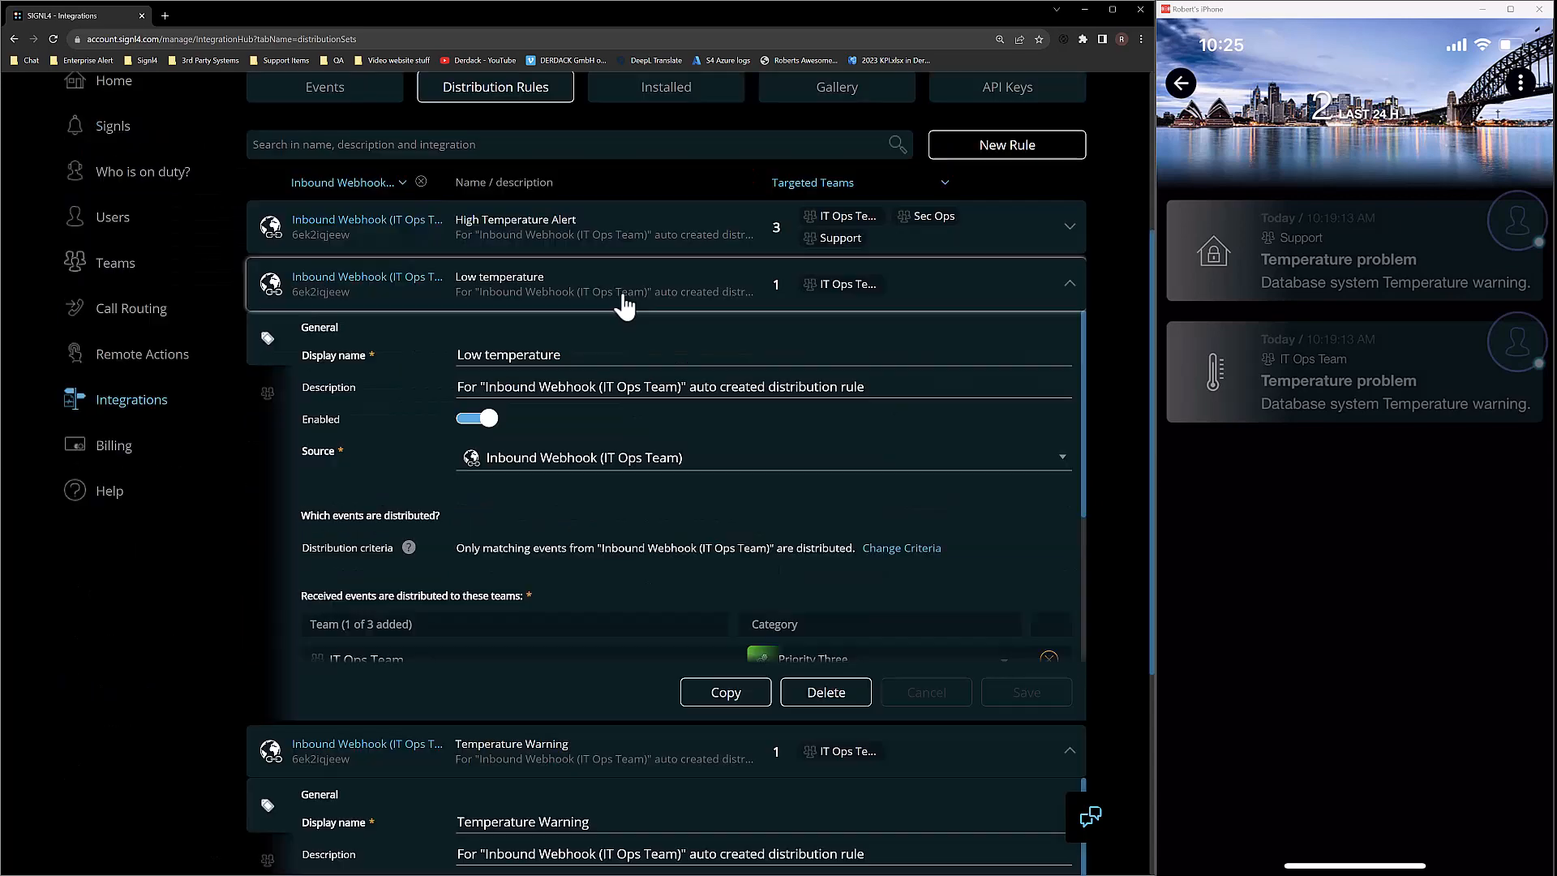
pyautogui.click(636, 239)
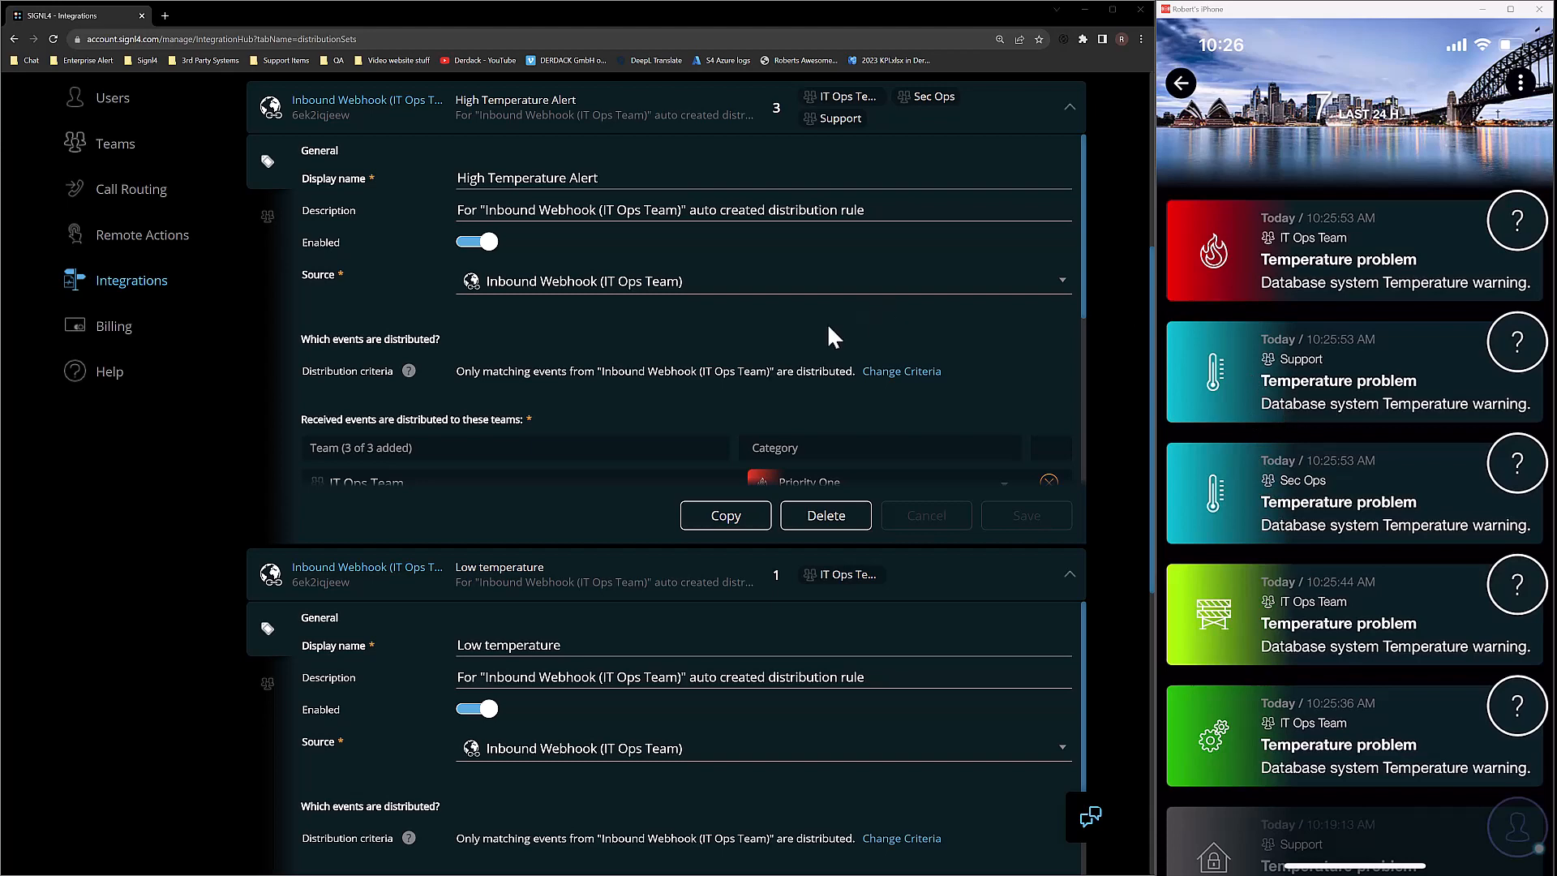
pyautogui.scroll(-2, 705, 372)
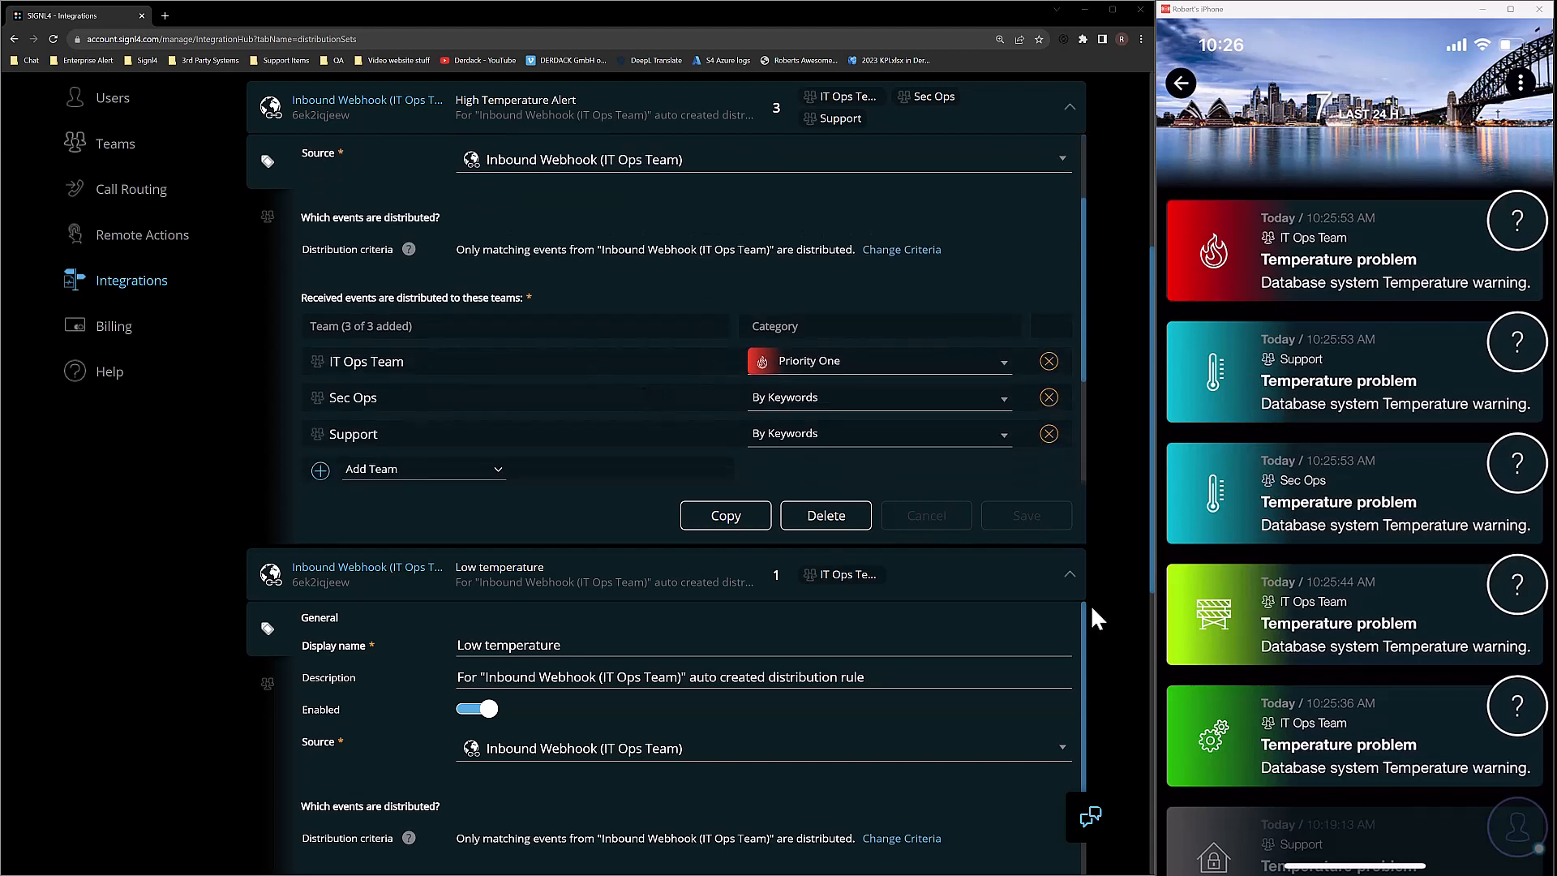
pyautogui.scroll(-3, 990, 675)
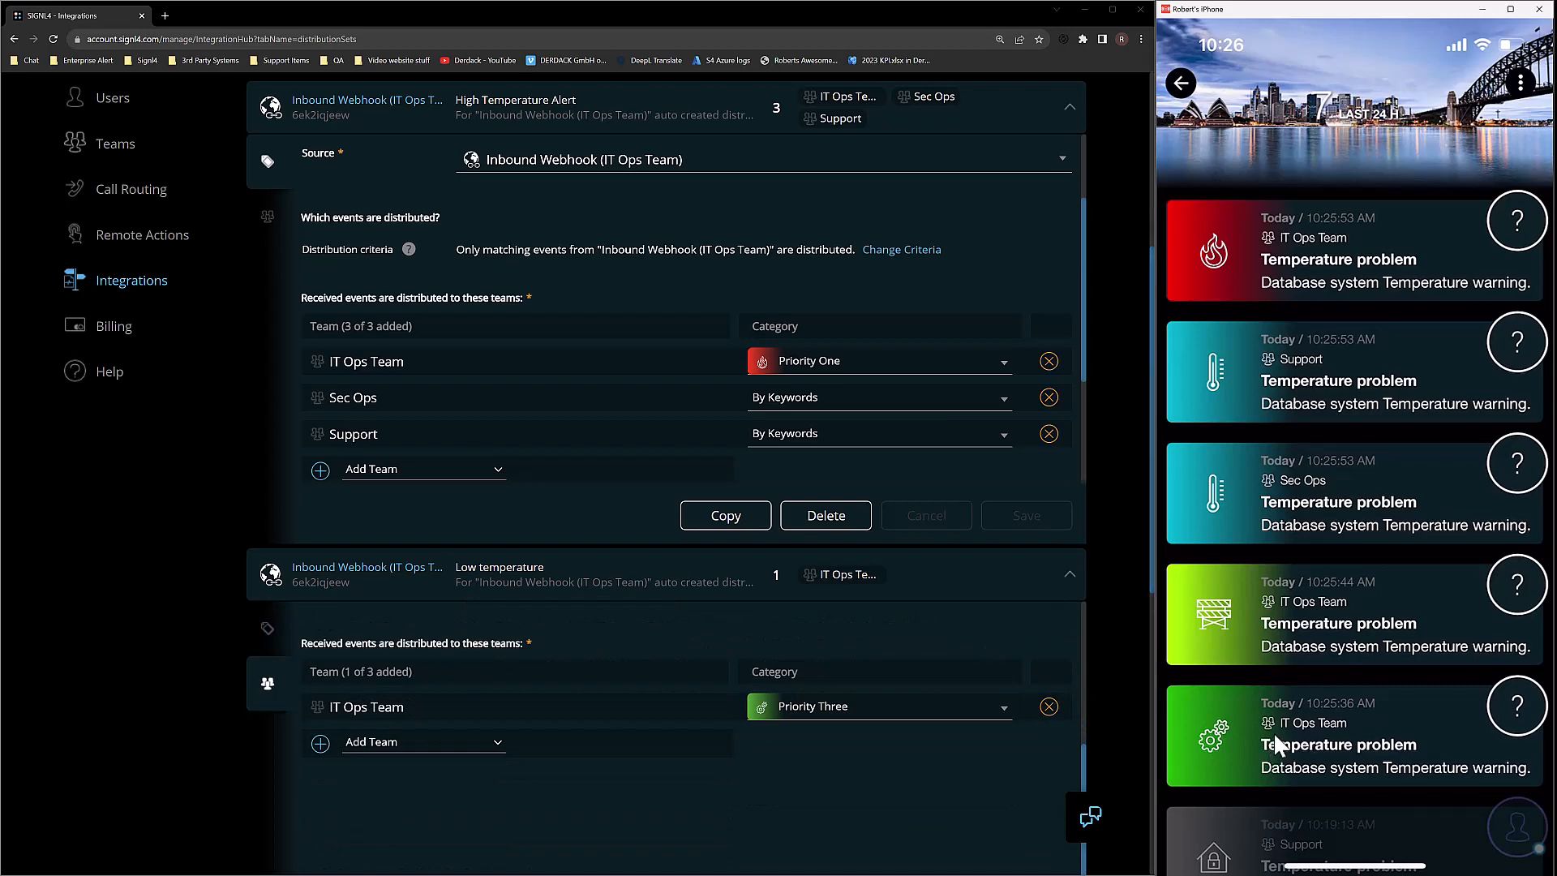
pyautogui.click(1279, 745)
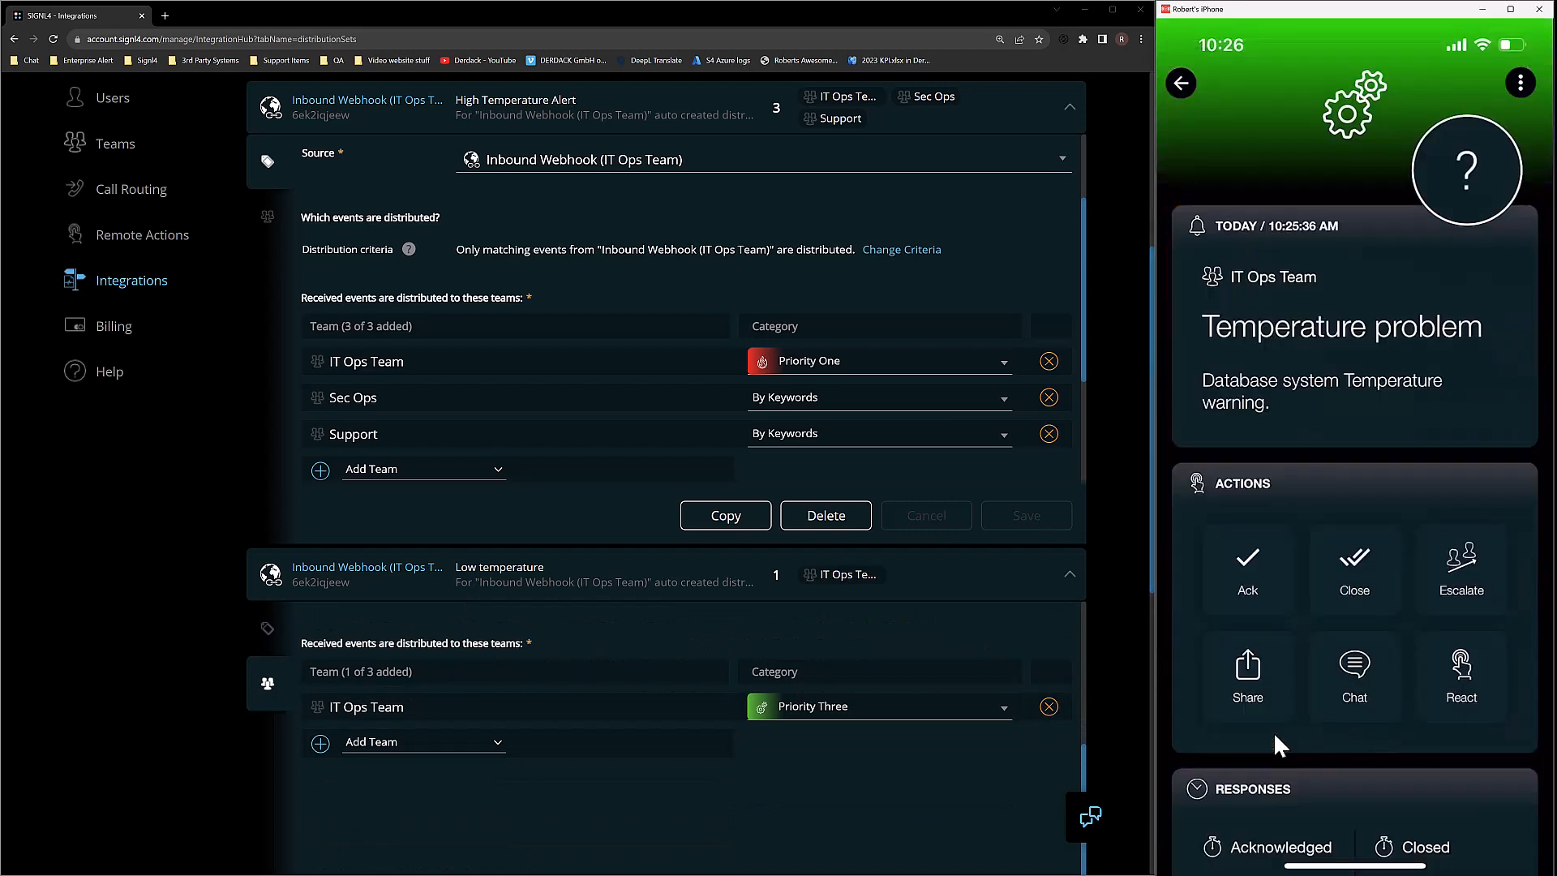
pyautogui.scroll(-5, 1278, 744)
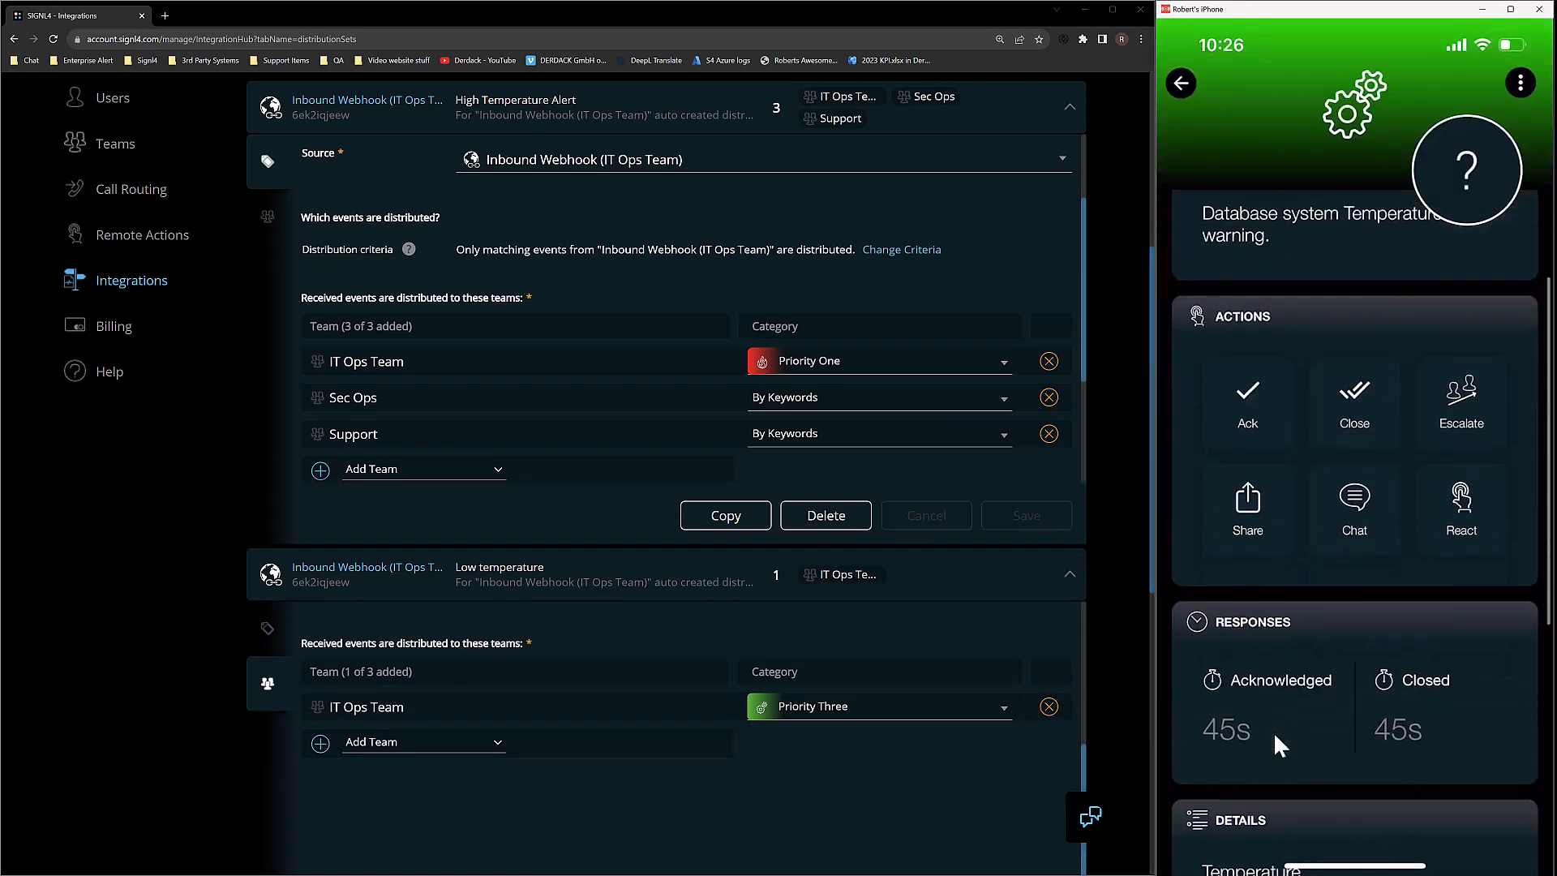
pyautogui.scroll(5, 1277, 739)
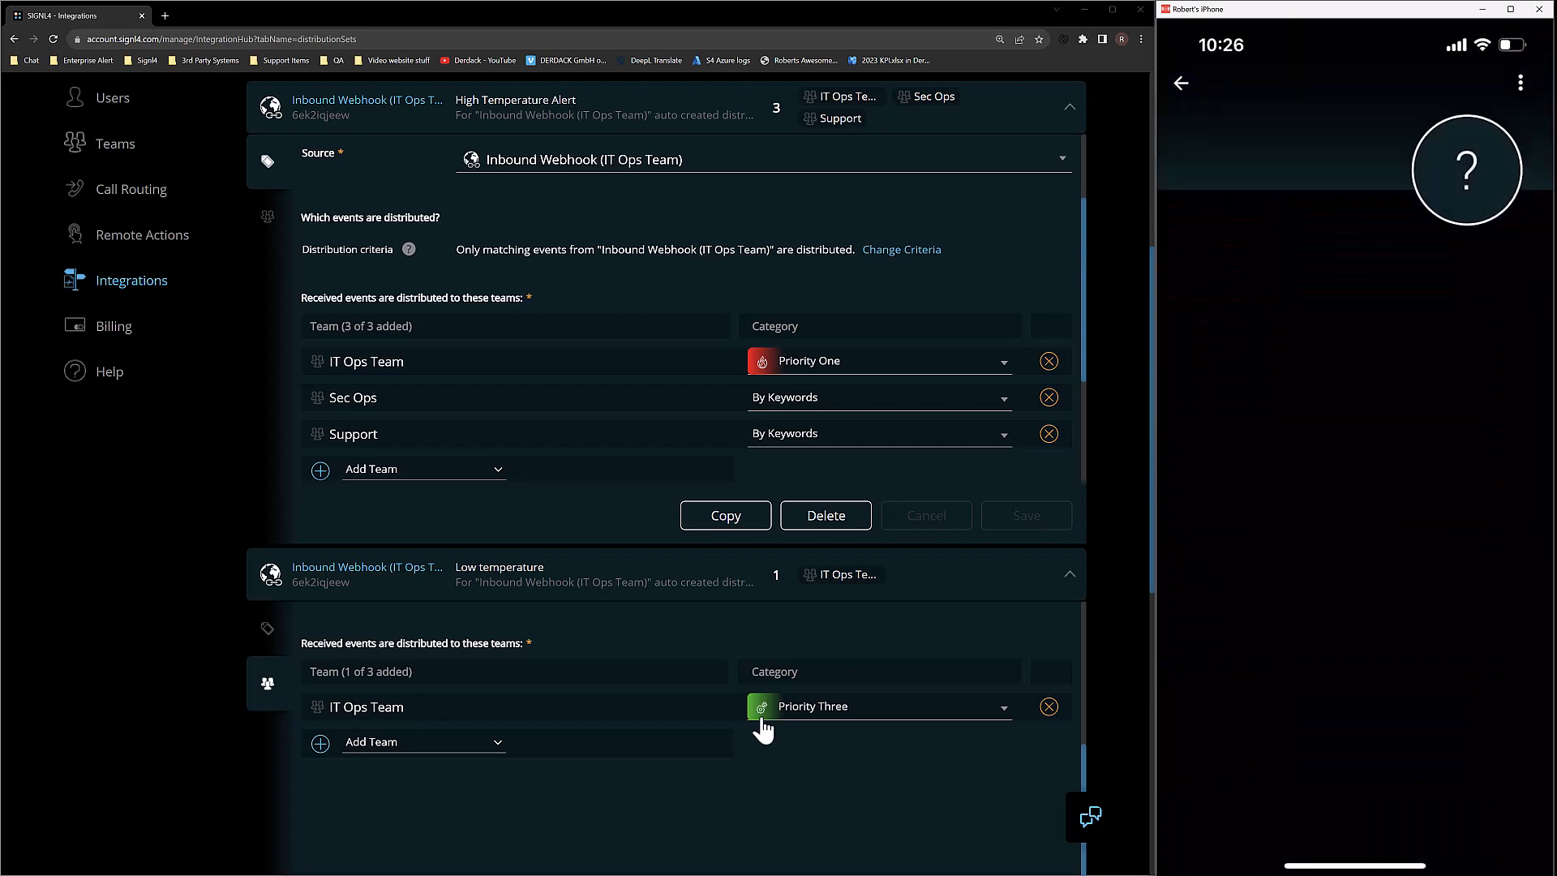
pyautogui.scroll(-8, 728, 598)
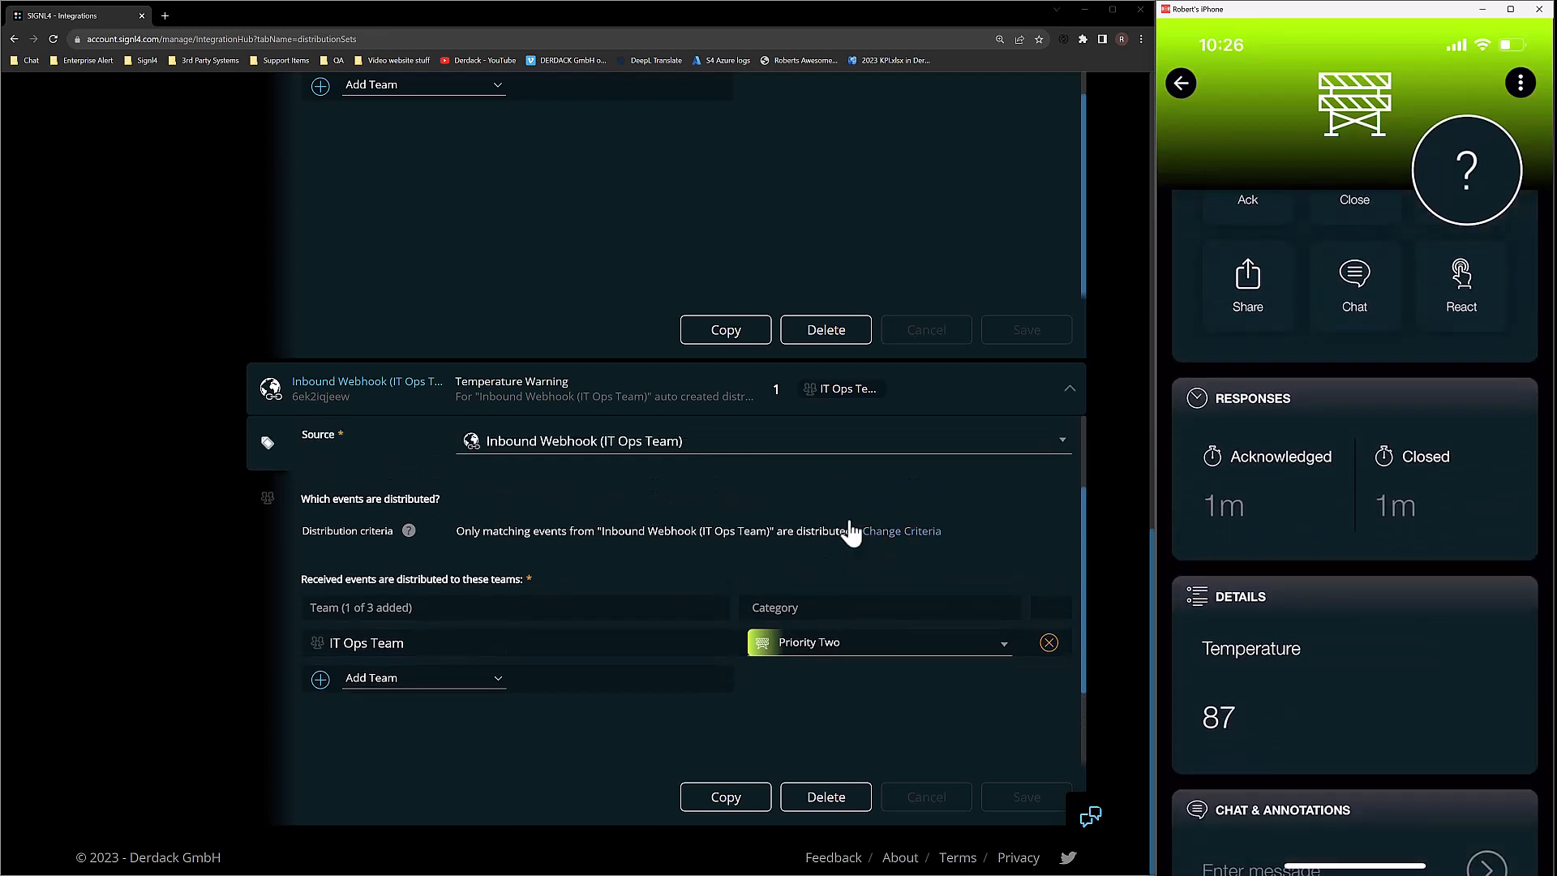
pyautogui.click(880, 531)
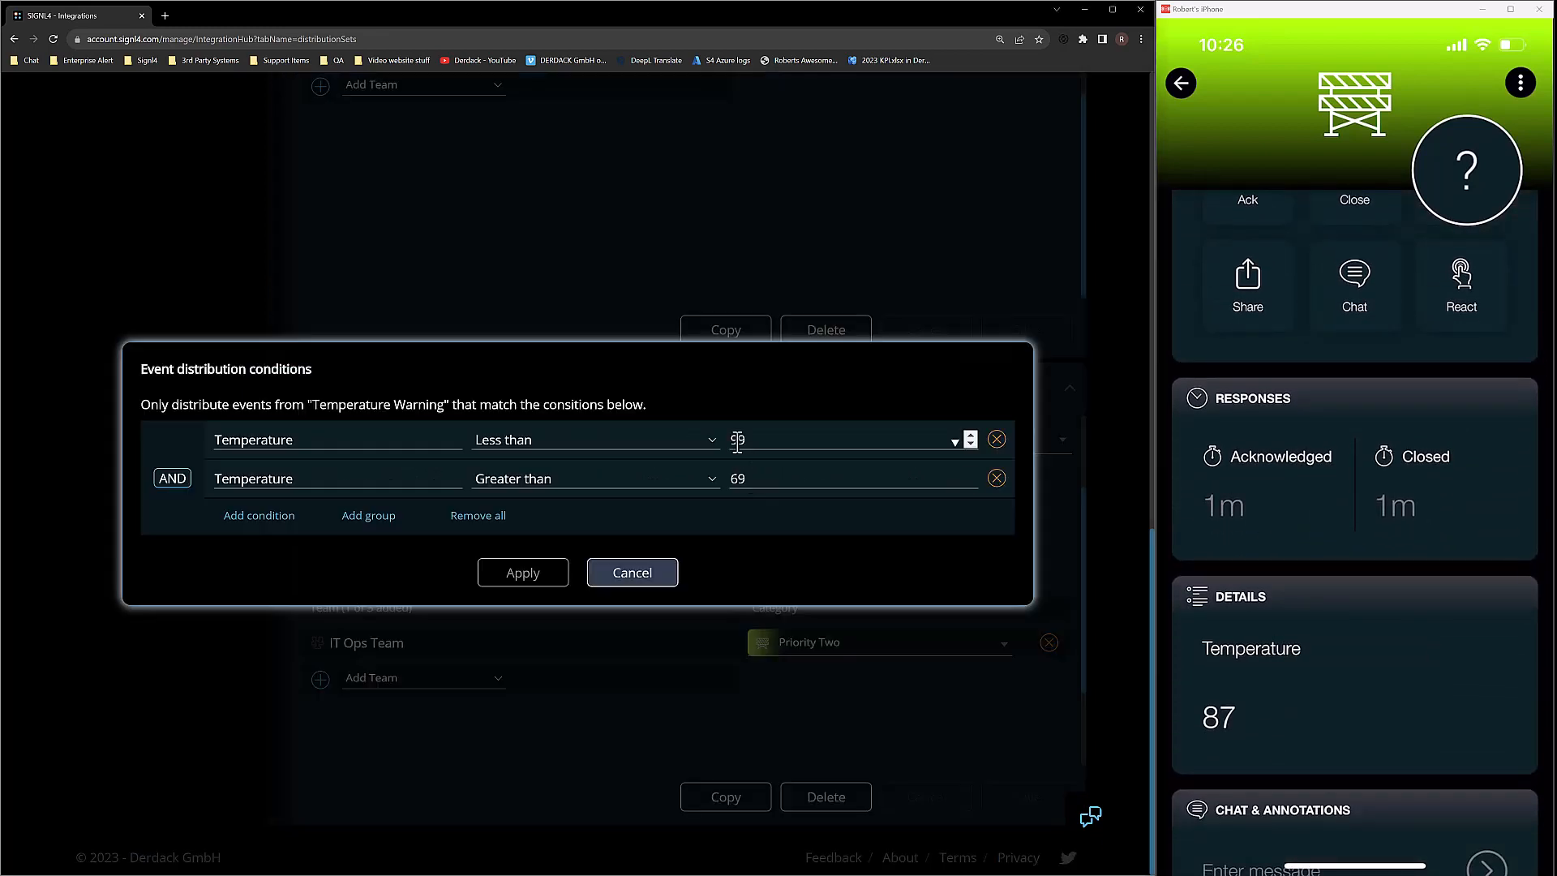
pyautogui.click(619, 572)
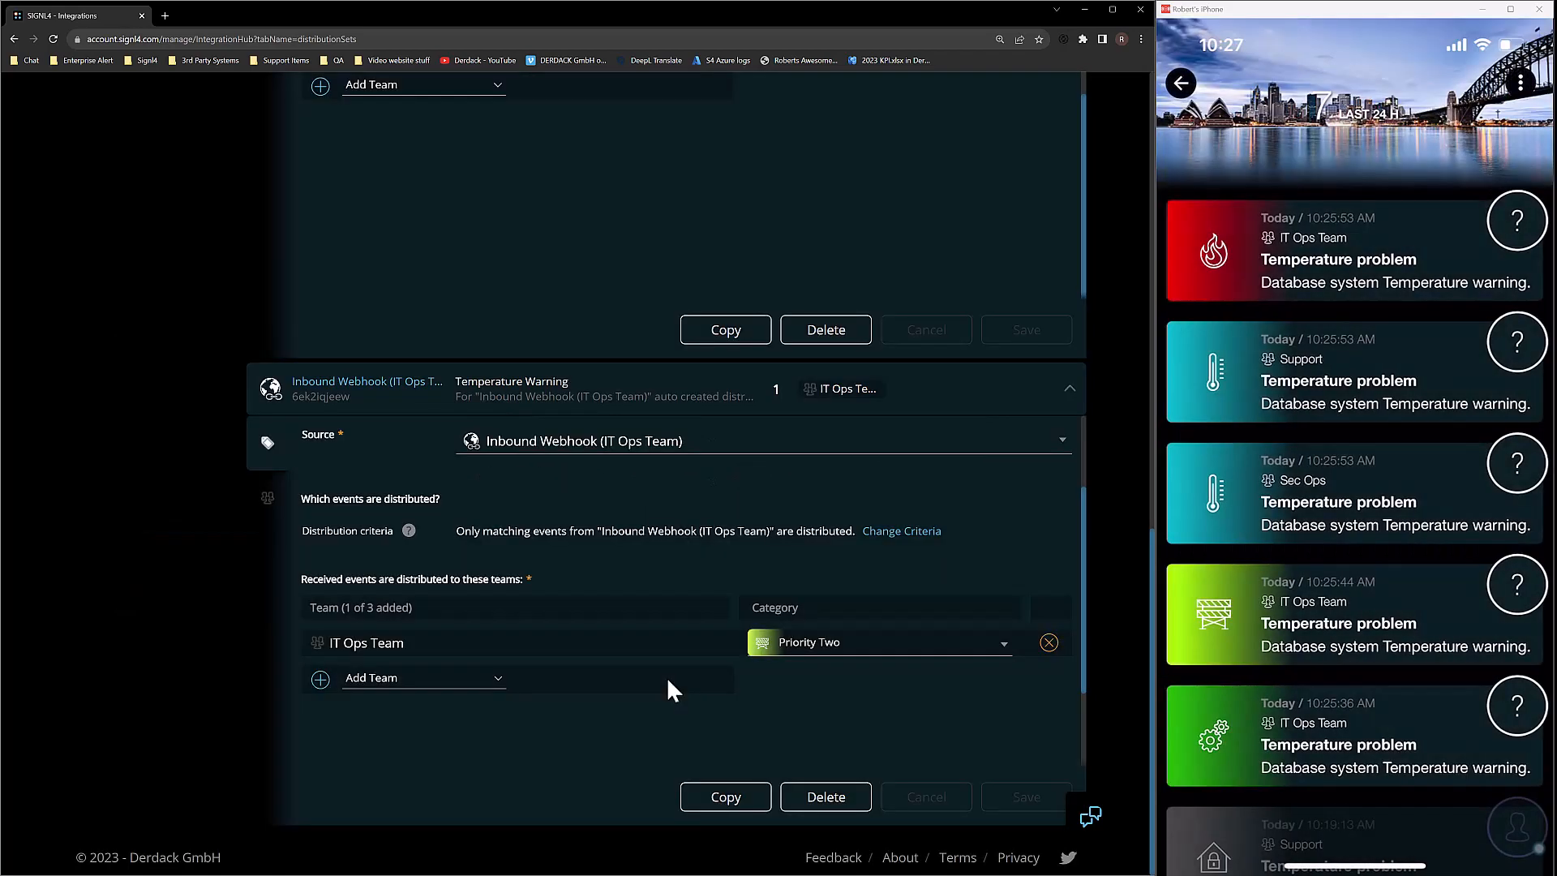